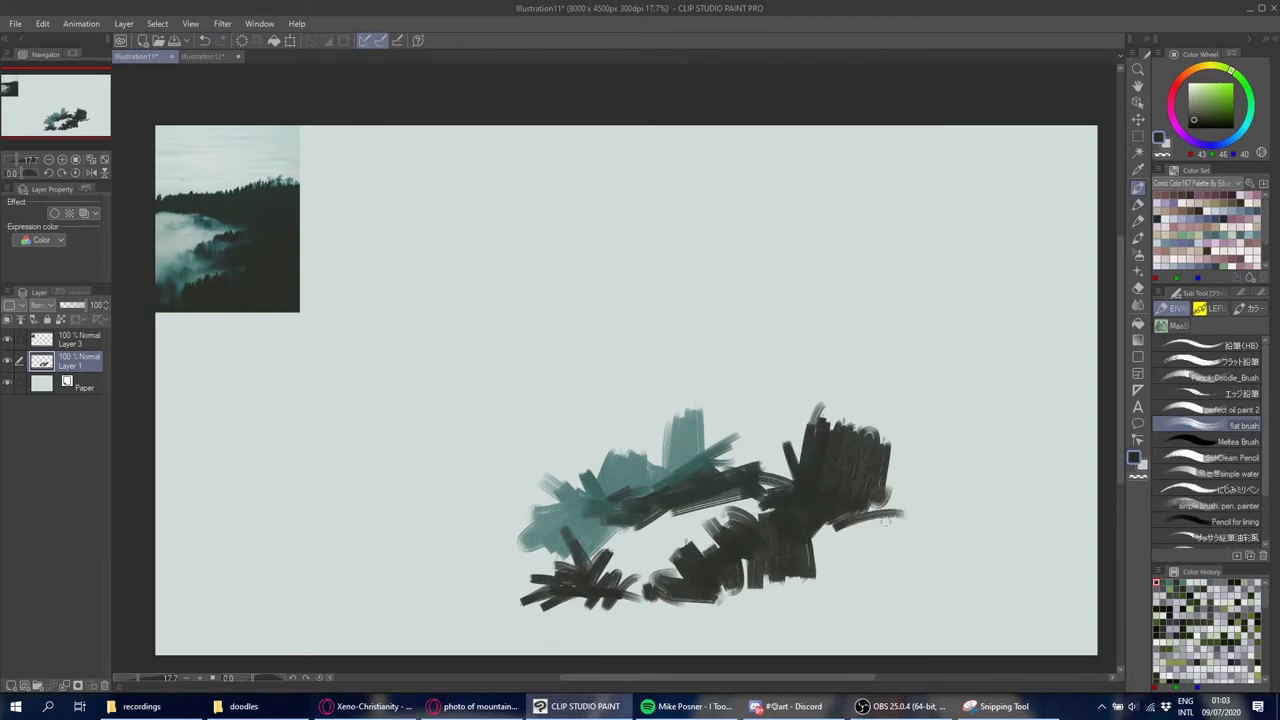
Darken the teal slope with dark teal strokes across its upper part and its lower-left end.
left_click_drag(620, 480, 740, 455)
left_click_drag(600, 530, 515, 578)
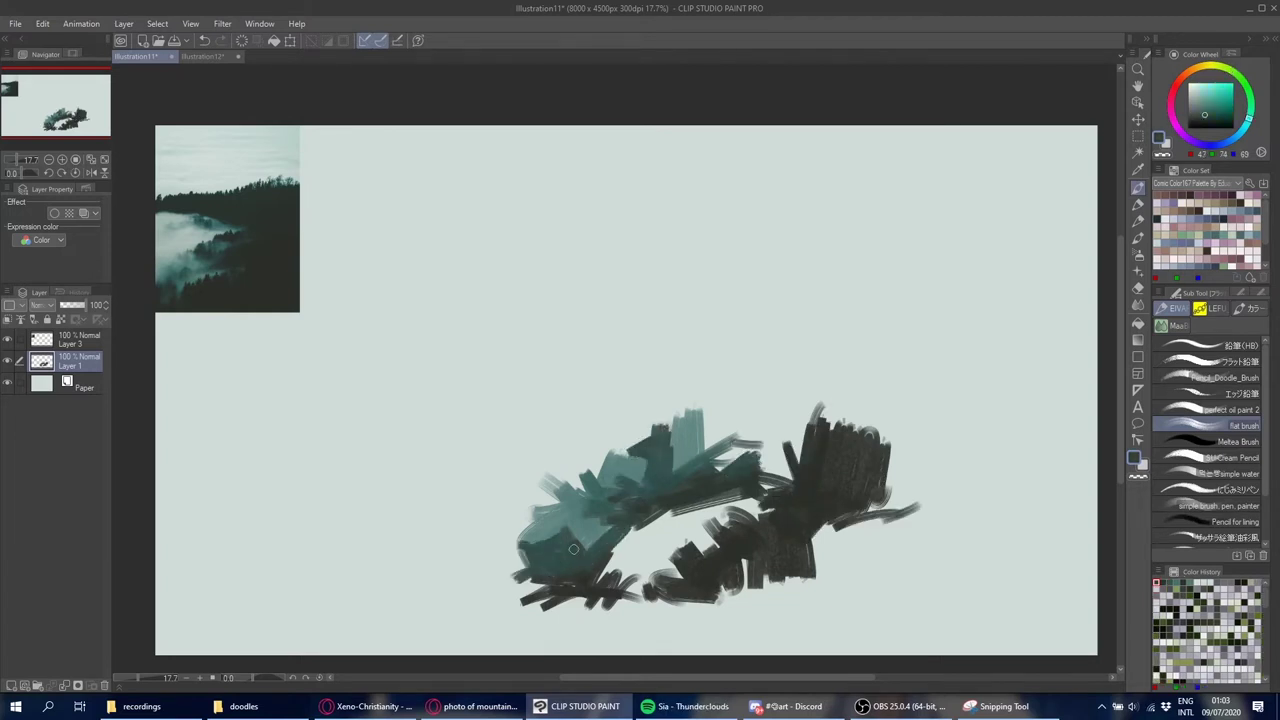
Block in a pale grey-teal mist bank left of the slope and trace its lower edge with mid-teal strokes.
left_click_drag(330, 430, 455, 440)
left_click_drag(270, 520, 401, 469)
left_click_drag(222, 440, 420, 475)
left_click_drag(330, 420, 490, 450)
left_click(560, 520, "alt")
mouse_move(355, 480)
left_mouse_down()
mouse_move(575, 468)
mouse_move(620, 438)
left_mouse_up()
left_click_drag(500, 495, 530, 505)
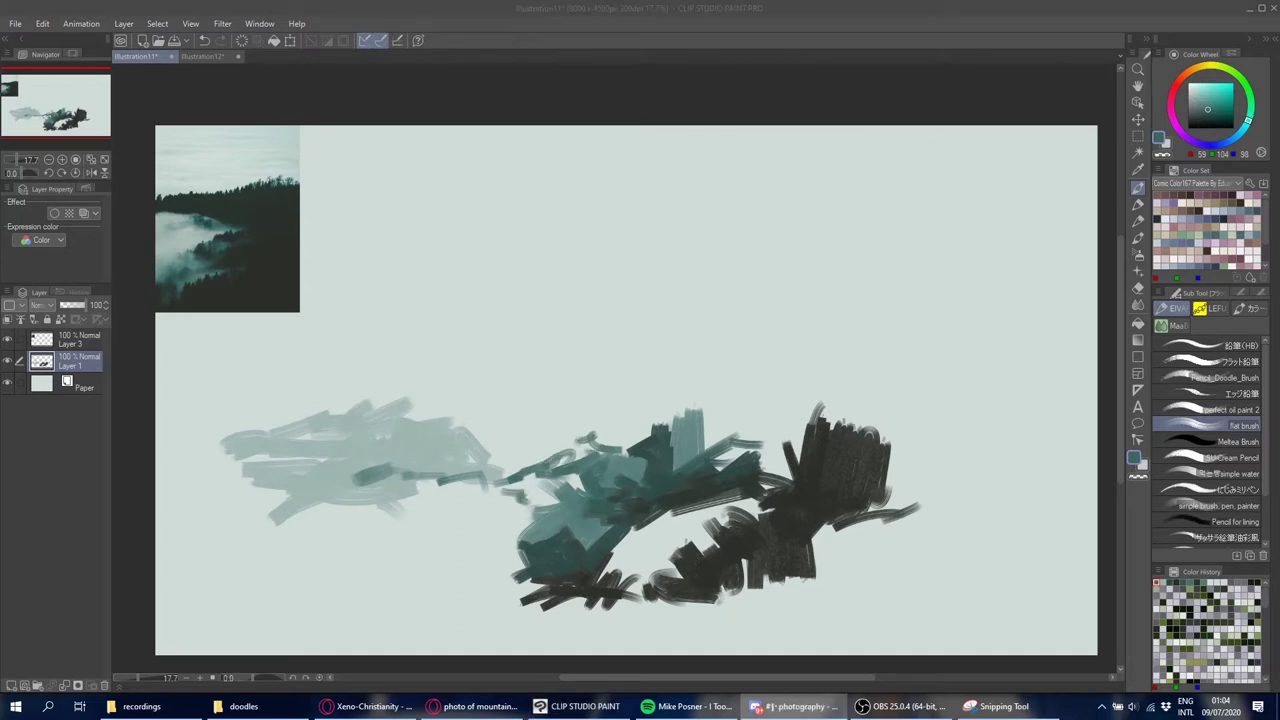
Extend the pale mist across to the teal slope using grey-teal sampled from the mist bank.
left_click(400, 450, "alt")
mouse_move(345, 478)
left_mouse_down()
mouse_move(410, 525)
mouse_move(478, 530)
left_mouse_up()
left_click_drag(490, 465, 630, 410)
mouse_move(500, 470)
left_mouse_down()
mouse_move(594, 452)
mouse_move(495, 485)
mouse_move(690, 400)
left_mouse_up()
left_click_drag(650, 385, 625, 420)
left_click_drag(505, 440, 595, 402)
mouse_move(395, 525)
left_mouse_down()
mouse_move(424, 484)
mouse_move(490, 490)
left_mouse_up()
Sample a mist tone and work it along the upper edge and lower edge of the mist bank.
left_click(424, 484, "alt")
left_click_drag(360, 440, 394, 426)
mouse_move(320, 440)
left_mouse_down()
mouse_move(488, 460)
mouse_move(554, 432)
left_mouse_up()
left_click_drag(562, 440, 594, 412)
left_click_drag(420, 525, 504, 500)
mouse_move(470, 550)
left_mouse_down()
mouse_move(562, 492)
mouse_move(495, 560)
left_mouse_up()
Blend the mist into the teal slope with sampled tones along the lower boundary and upper edge.
left_click(528, 490, "alt")
mouse_move(416, 532)
left_mouse_down()
mouse_move(491, 514)
mouse_move(462, 565)
left_mouse_up()
left_click(470, 500, "alt")
left_click_drag(548, 500, 518, 526)
left_click_drag(460, 430, 586, 400)
left_click(490, 455, "alt")
Paint near-black strokes under the slope, raise a dark ridge at its upper right and add a thin vertical post.
left_click_drag(641, 450, 775, 372)
left_click(640, 585, "alt")
mouse_move(608, 620)
left_mouse_down()
mouse_move(645, 568)
mouse_move(665, 566)
left_mouse_up()
mouse_move(578, 420)
left_mouse_down()
mouse_move(578, 490)
mouse_move(512, 566)
mouse_move(572, 598)
mouse_move(700, 505)
left_mouse_up()
left_click_drag(700, 440, 788, 366)
mouse_move(715, 462)
left_mouse_down()
mouse_move(798, 378)
mouse_move(800, 350)
left_mouse_up()
Add mid-teal strokes rising above the dark ridge and along the upper edge of the mist.
left_click(660, 465, "alt")
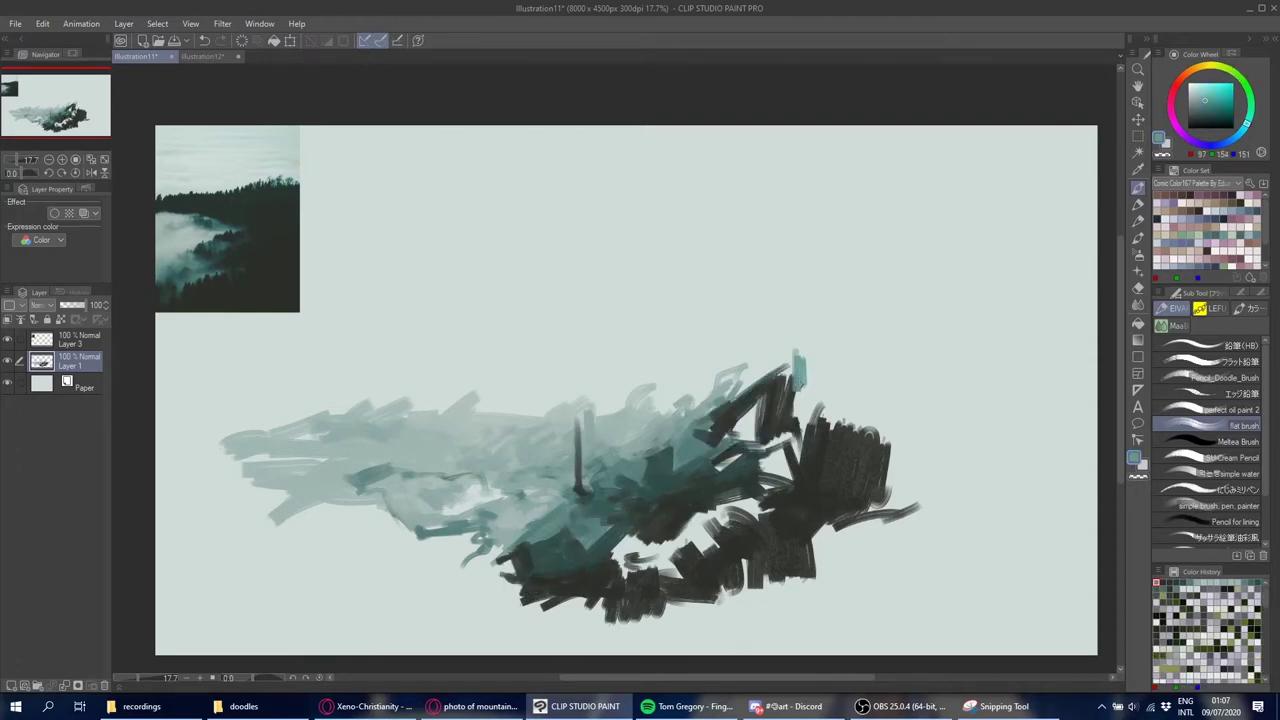
left_click_drag(750, 392, 752, 338)
left_click_drag(682, 404, 680, 382)
left_click_drag(505, 422, 565, 388)
mouse_move(520, 412)
left_mouse_down()
mouse_move(605, 368)
mouse_move(500, 428)
mouse_move(606, 386)
left_mouse_up()
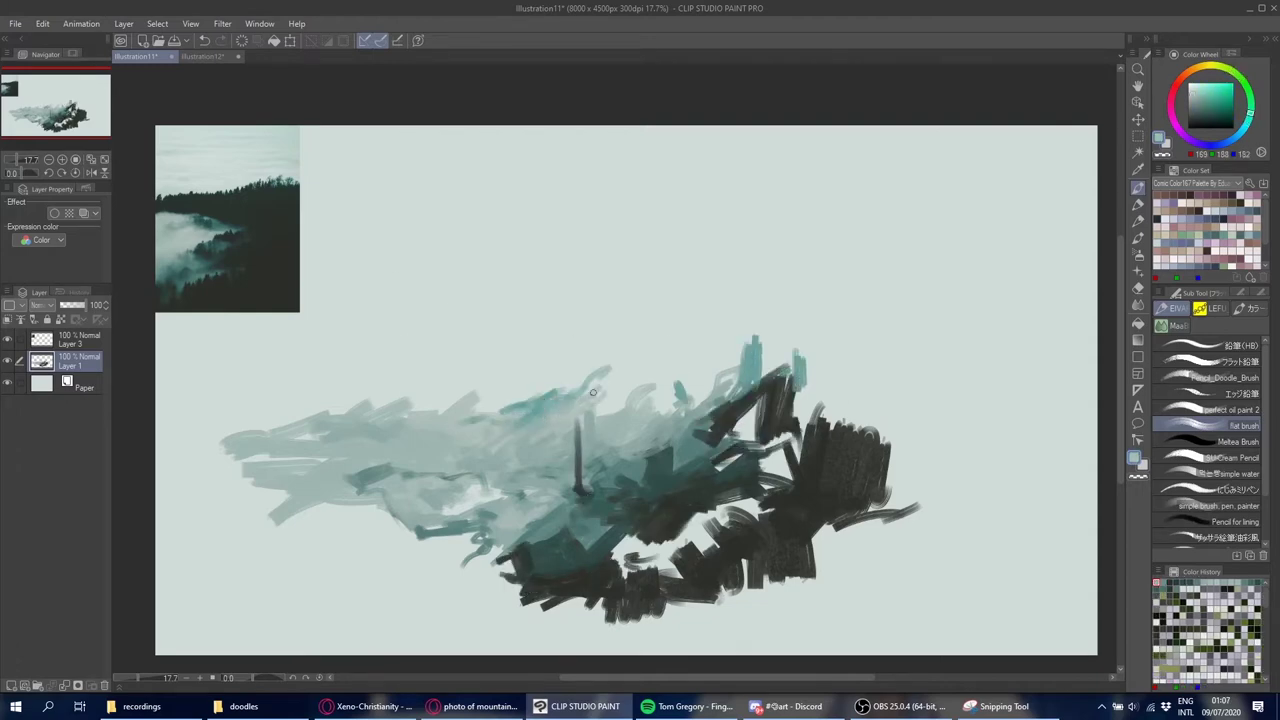
Brush pale mist tones along the upper edge and down into the slope beside the ridge.
left_click(555, 410, "alt")
left_click_drag(442, 426, 502, 404)
left_click_drag(580, 414, 664, 384)
left_click_drag(676, 396, 622, 443)
mouse_move(690, 405)
left_mouse_down()
mouse_move(600, 362)
mouse_move(665, 356)
mouse_move(689, 400)
mouse_move(640, 412)
left_mouse_up()
Lighten the lower part of the mist with pale strokes and add thin grey-teal wisps below it.
left_click(640, 340, "alt")
left_click_drag(468, 512, 410, 508)
left_click_drag(522, 478, 458, 500)
left_click_drag(516, 556, 450, 545)
left_click(580, 529, "alt")
mouse_move(342, 580)
left_mouse_down()
mouse_move(476, 575)
mouse_move(385, 590)
left_mouse_up()
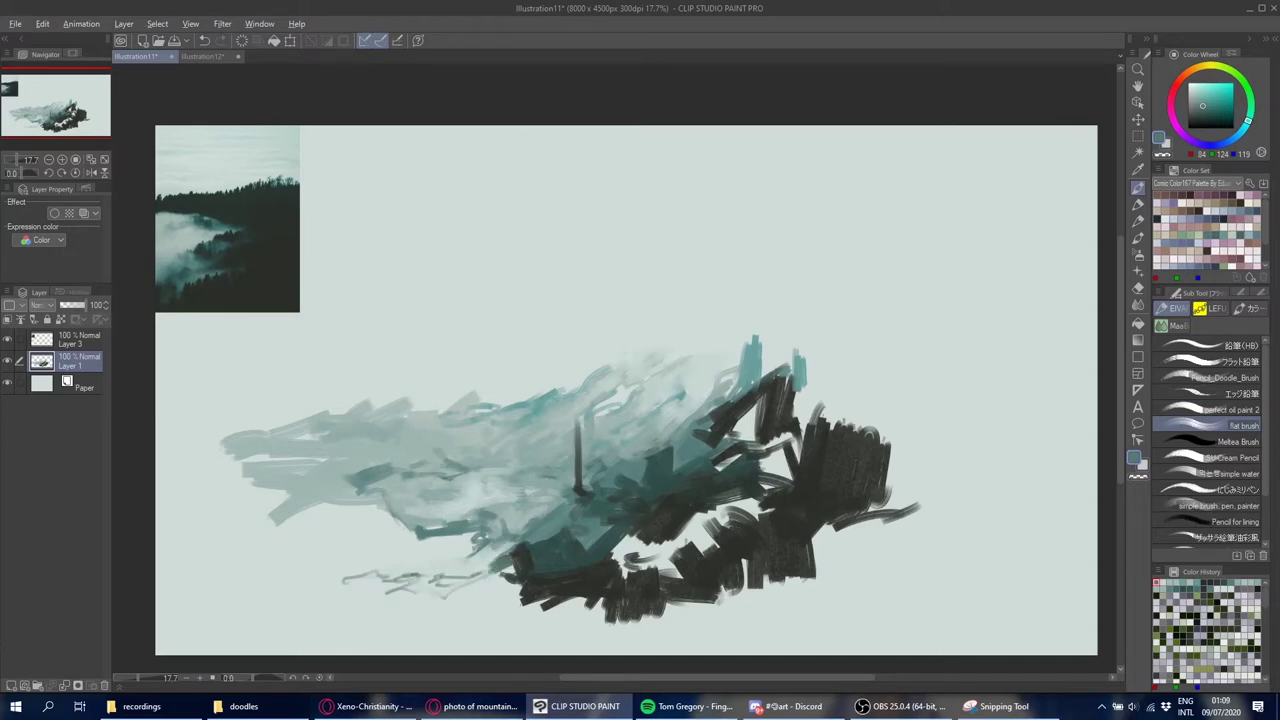
Define the boundary between the pale mist and the teal slope with light strokes and a dark, broken edge.
left_click(646, 372, "alt")
mouse_move(699, 388)
left_mouse_down()
mouse_move(652, 455)
mouse_move(642, 446)
left_mouse_up()
left_click(705, 432, "alt")
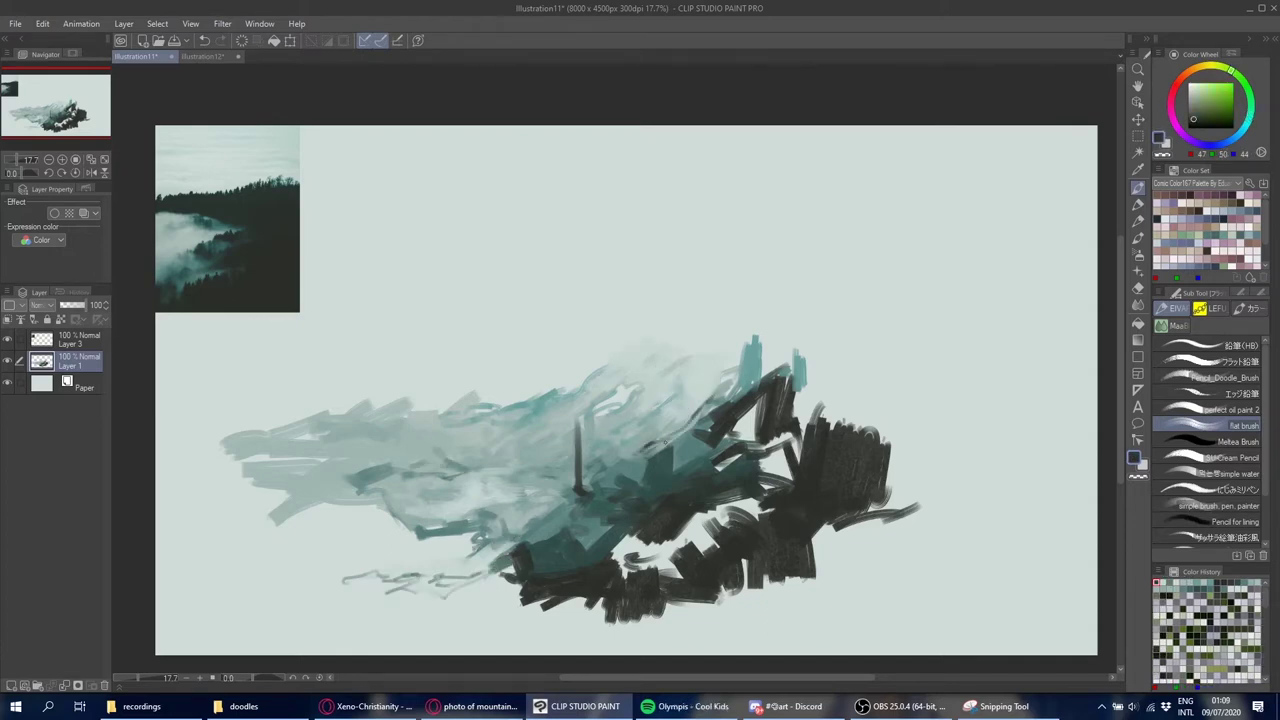
left_click(624, 460, "alt")
left_click_drag(718, 405, 642, 458)
Paint a dark teal accent with a thin dark line along the upper edge of the mist.
left_click_drag(630, 388, 596, 410)
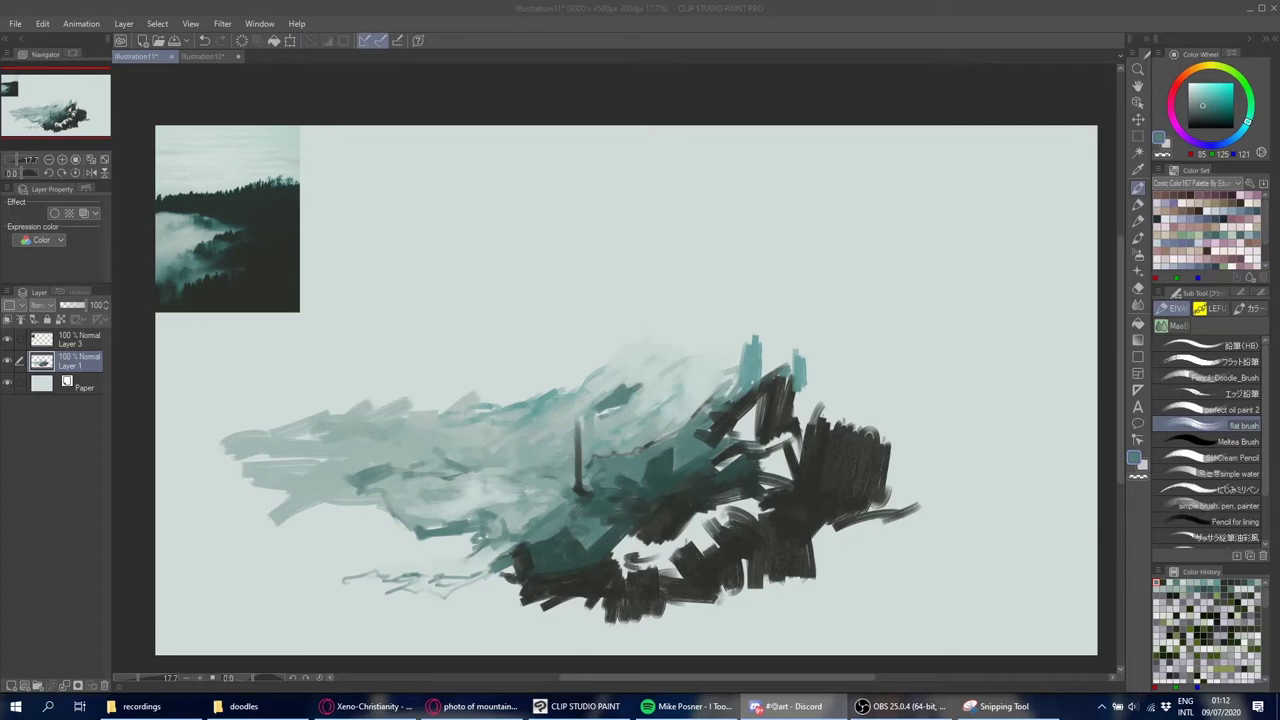
left_click(593, 398)
left_click_drag(598, 416, 660, 370)
left_click(740, 390, "alt")
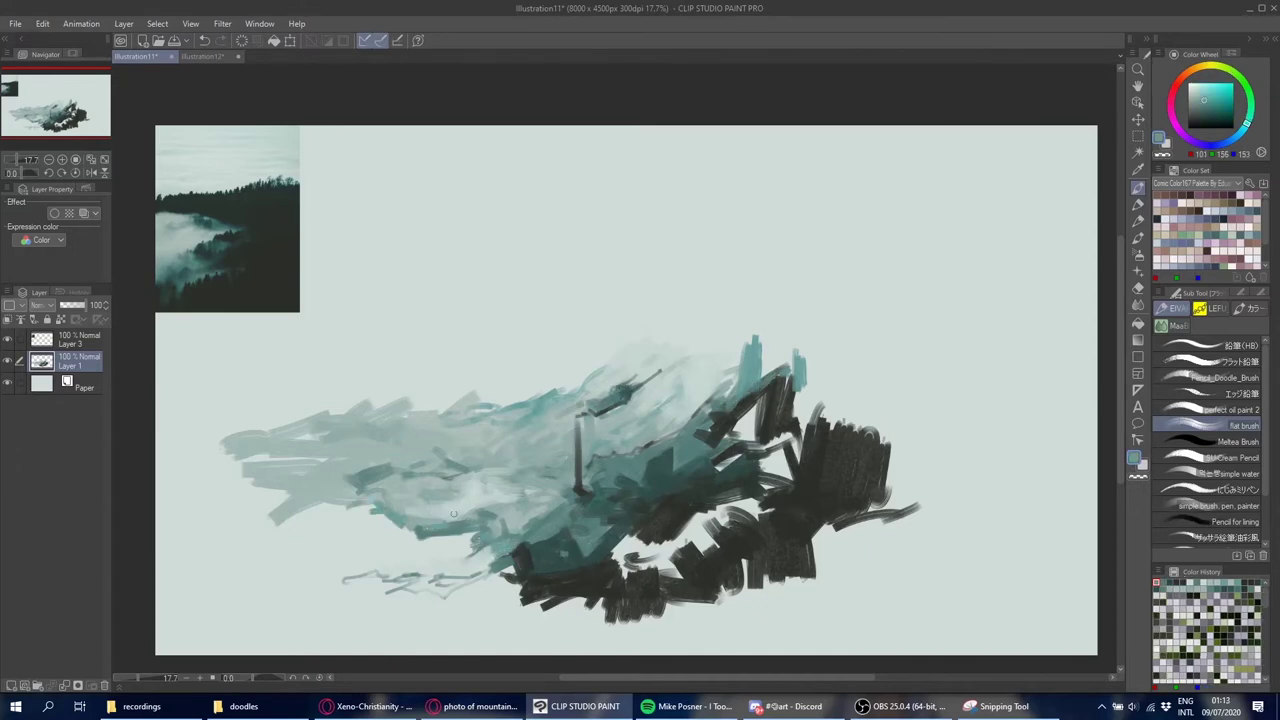
Cover the ridge top with pale mist, add a tall thin dark pole rising from it and touch up the far-left edge.
left_click(750, 340, "alt")
mouse_move(760, 335)
left_mouse_down()
mouse_move(714, 381)
mouse_move(827, 359)
mouse_move(704, 332)
mouse_move(721, 180)
mouse_move(730, 343)
mouse_move(743, 336)
mouse_move(690, 355)
left_mouse_up()
left_click(745, 385, "alt")
left_click_drag(252, 452, 212, 462)
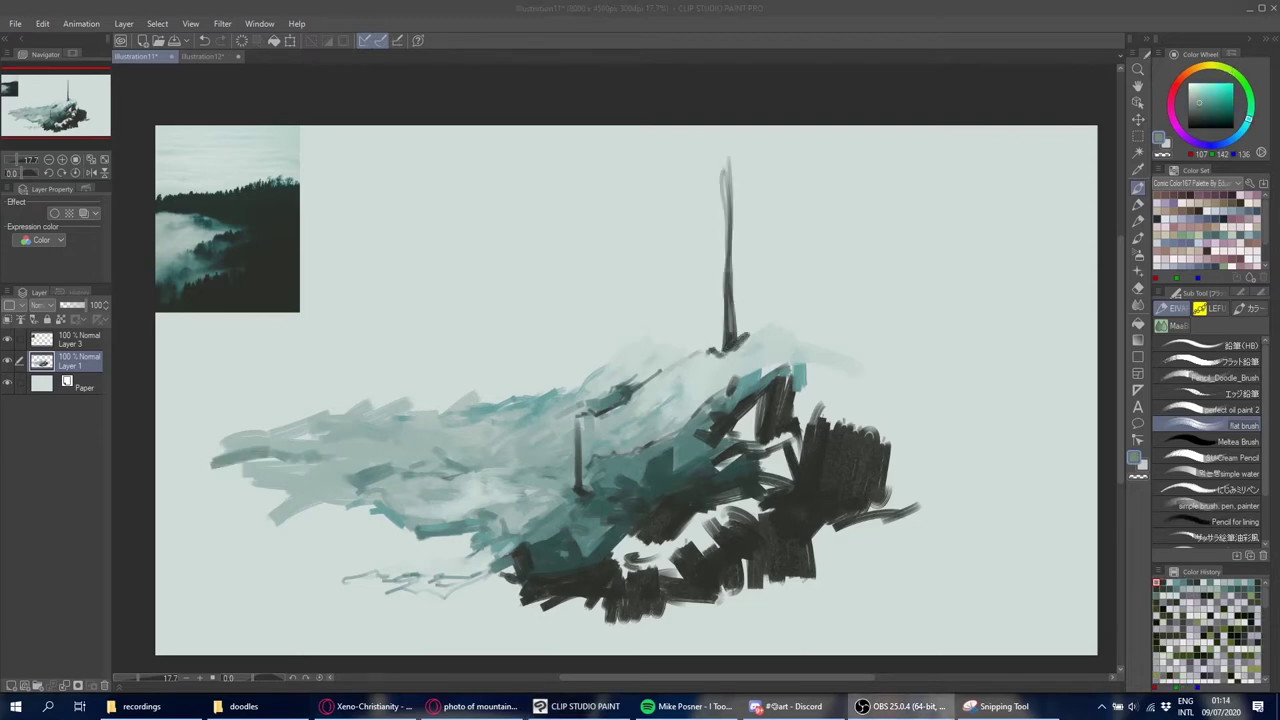
Fill gaps in the dark rocks and sweep near-black foreground strokes out to the lower left.
left_click(710, 512, "alt")
left_click_drag(692, 505, 728, 540)
left_click_drag(800, 405, 818, 455)
left_click_drag(445, 640, 478, 596)
mouse_move(470, 635)
left_mouse_down()
mouse_move(463, 591)
mouse_move(615, 640)
left_mouse_up()
mouse_move(520, 650)
left_mouse_down()
mouse_move(662, 606)
mouse_move(302, 652)
left_mouse_up()
left_click_drag(340, 594, 462, 608)
Add grey-teal strokes to the far-left end of the mist bank using a sampled mist colour.
left_click(516, 467, "alt")
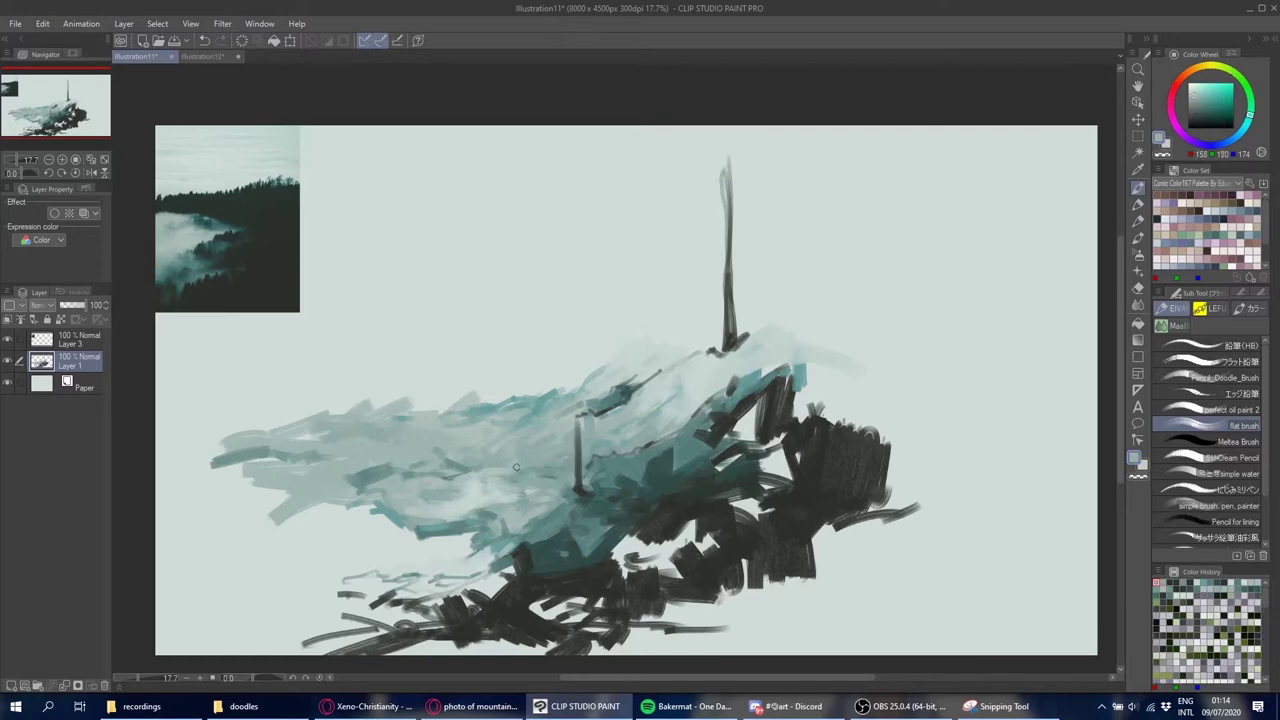
mouse_move(312, 508)
left_mouse_down()
mouse_move(386, 464)
mouse_move(242, 462)
left_mouse_up()
left_click_drag(354, 456, 214, 434)
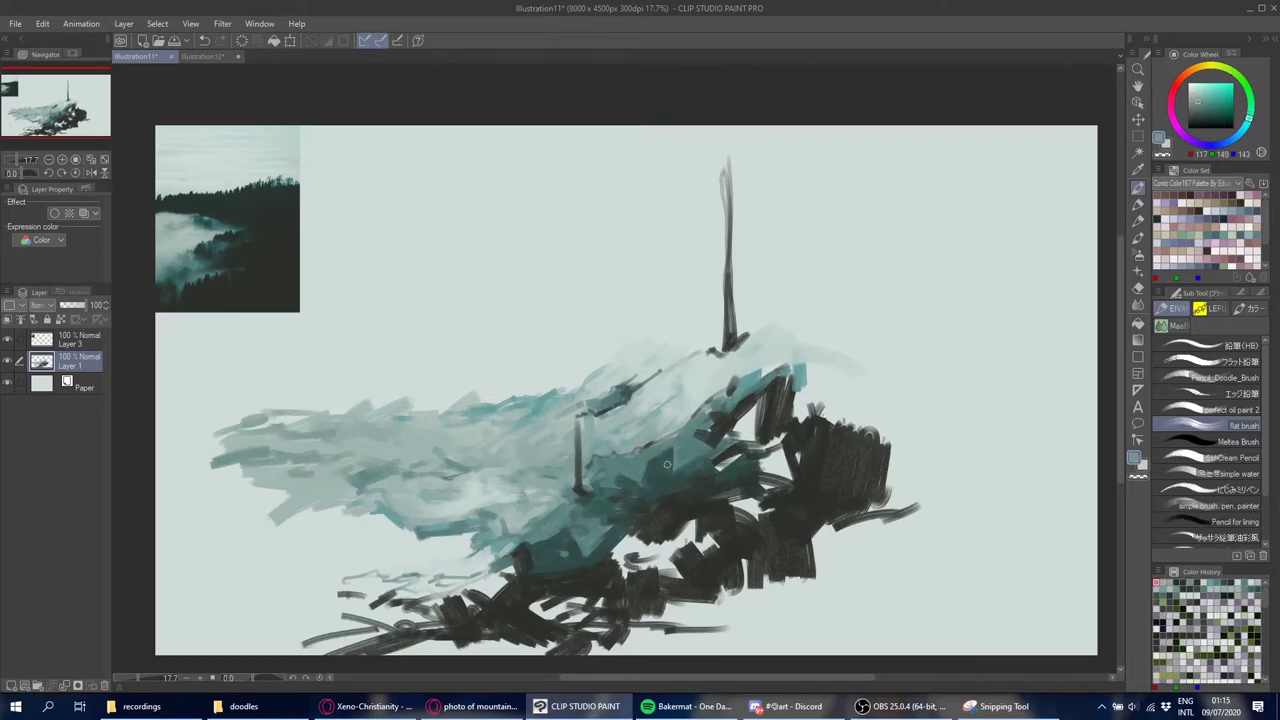
Build a tall mid-grey rock column above the dark rocks and brush grey planes over the rock mass.
left_click(698, 394, "alt")
left_click(790, 410, "alt")
mouse_move(822, 428)
left_mouse_down()
mouse_move(840, 260)
mouse_move(858, 400)
left_mouse_up()
left_click_drag(750, 444, 798, 392)
left_click_drag(752, 486, 802, 428)
left_click_drag(732, 512, 756, 494)
left_click_drag(740, 430, 760, 518)
left_click_drag(880, 460, 912, 506)
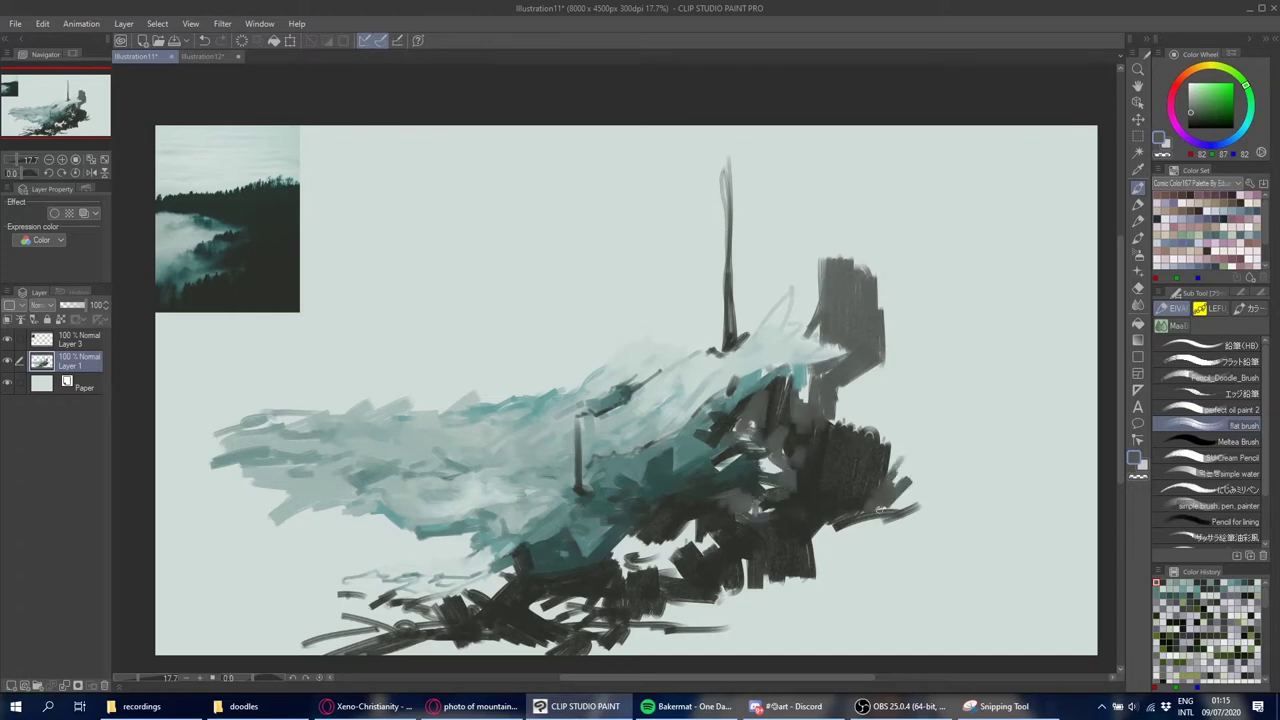
Extend the grey rock strokes along the right side and base of the dark mass.
left_click_drag(922, 442, 866, 514)
left_click_drag(822, 528, 810, 568)
left_click_drag(716, 540, 660, 556)
left_click_drag(650, 532, 607, 556)
key("alt+Tab")
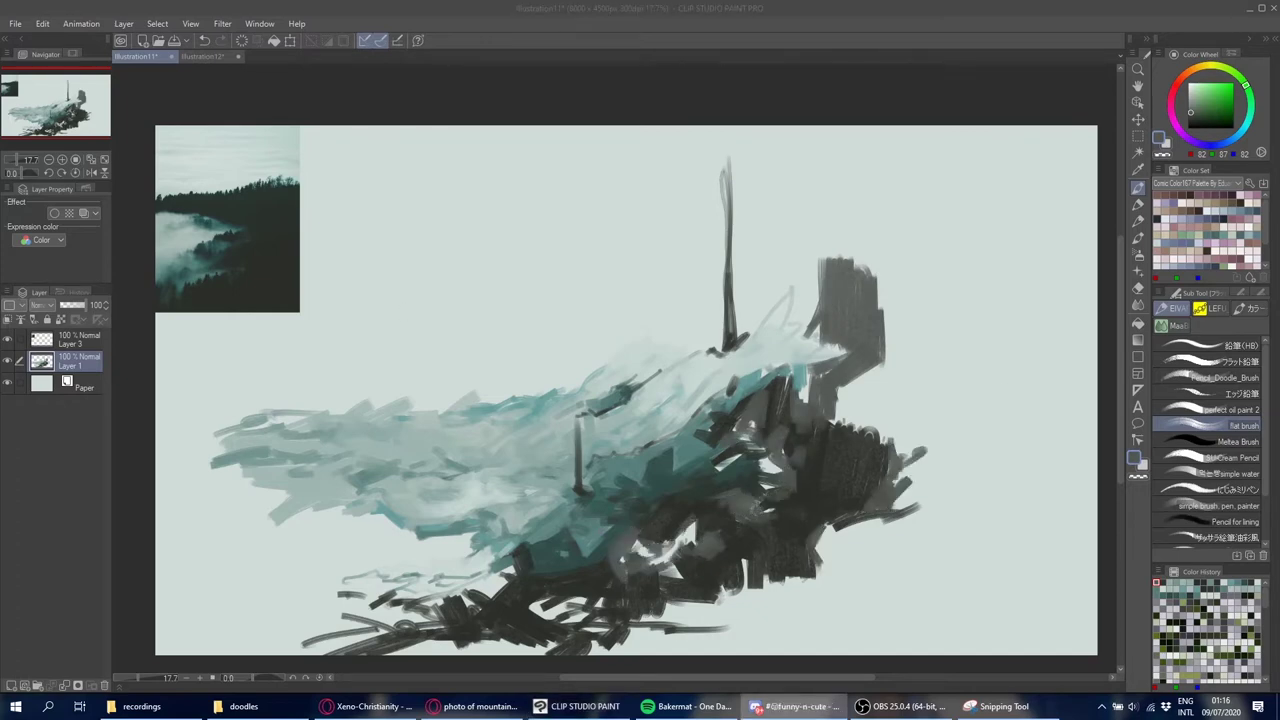
key("alt+Tab")
key("alt+Tab")
key("alt+Tab")
Add teal strokes to the upper mist edge and a teal patch at the far left, softening it with pale mist.
mouse_move(535, 392)
left_mouse_down()
mouse_move(605, 358)
mouse_move(650, 398)
left_mouse_up()
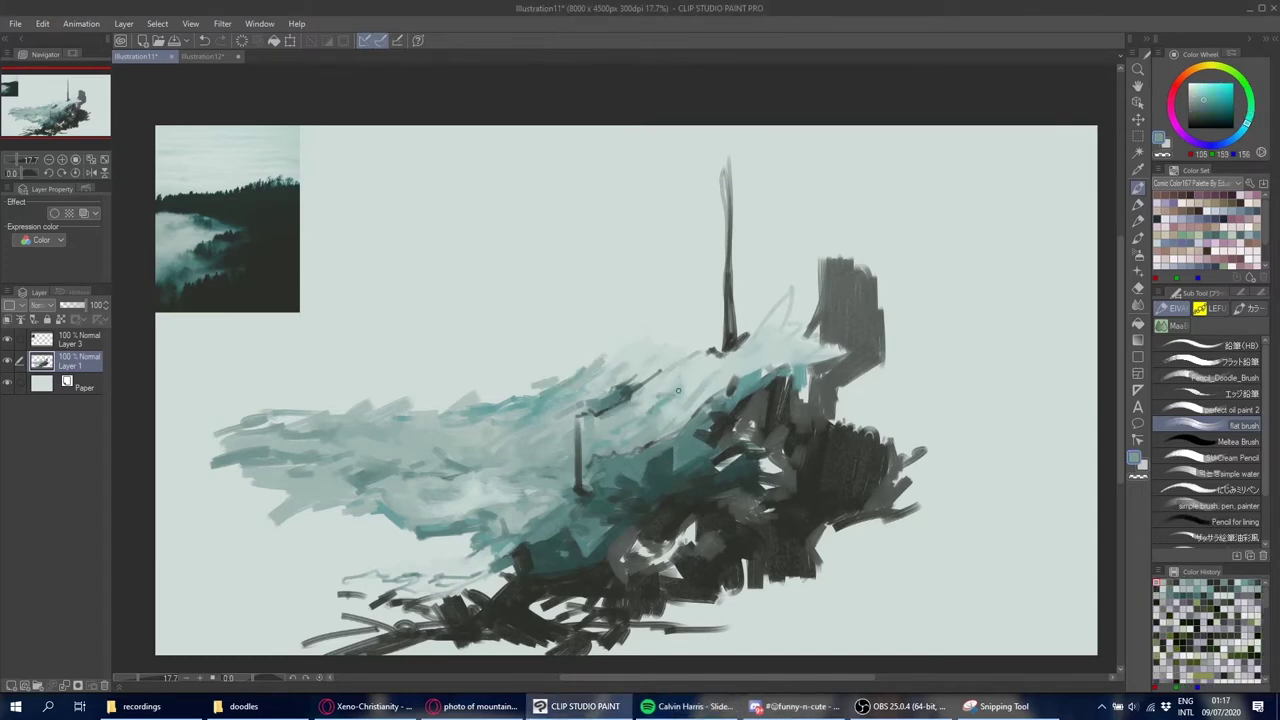
left_click_drag(295, 480, 190, 530)
left_click(340, 500, "alt")
left_click_drag(350, 490, 245, 532)
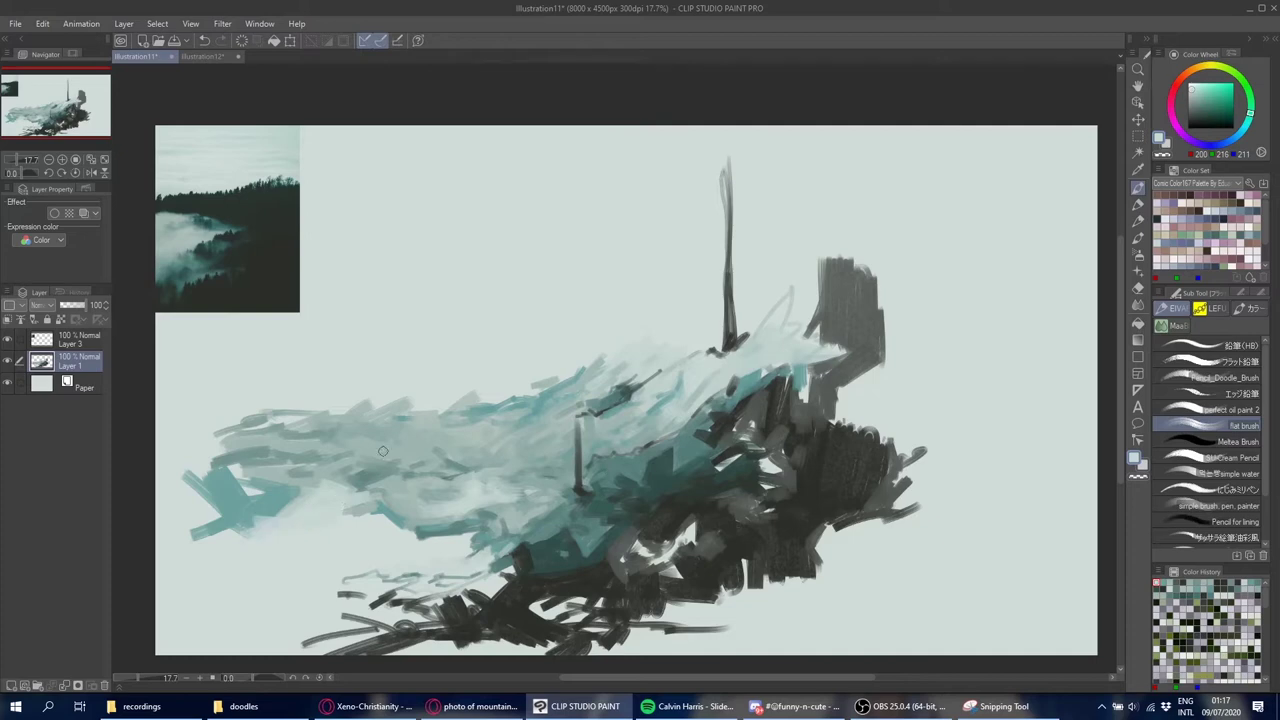
Paint dark teal patches over the teal area at the far left using a colour sampled from the reference photo.
left_click(345, 484, "alt")
left_click(235, 270, "alt")
mouse_move(268, 478)
left_mouse_down()
mouse_move(238, 502)
mouse_move(168, 502)
mouse_move(160, 514)
left_mouse_up()
left_click_drag(214, 478, 168, 530)
Spread sampled mid-grey strokes outward from the rocks to the right, at their base and beside the tall column.
left_click(831, 531, "alt")
left_click_drag(840, 530, 930, 460)
left_click_drag(900, 500, 960, 425)
mouse_move(870, 530)
left_mouse_down()
mouse_move(830, 595)
mouse_move(775, 590)
left_mouse_up()
mouse_move(880, 400)
left_mouse_down()
mouse_move(830, 425)
mouse_move(840, 440)
left_mouse_up()
left_click_drag(925, 345, 850, 380)
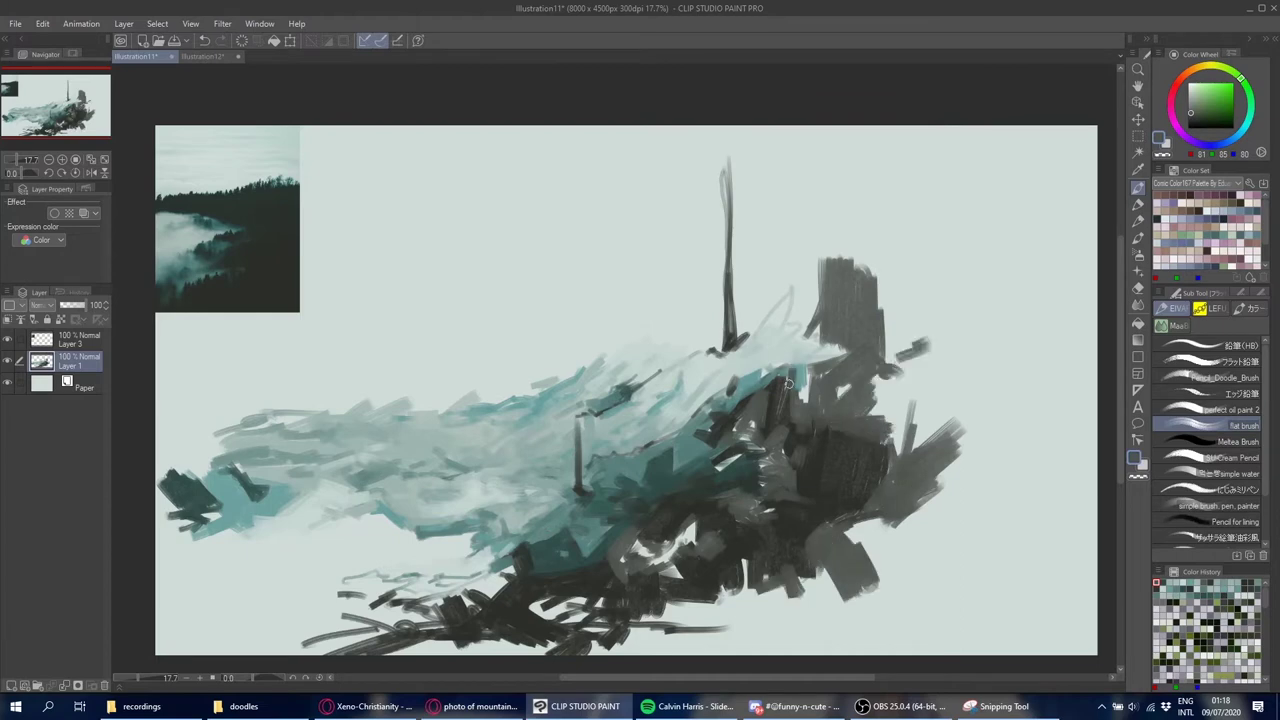
Work mid-grey strokes into the dark foreground at the bottom of the canvas.
left_click_drag(612, 582, 528, 618)
left_click_drag(645, 640, 582, 652)
left_click_drag(510, 636, 382, 650)
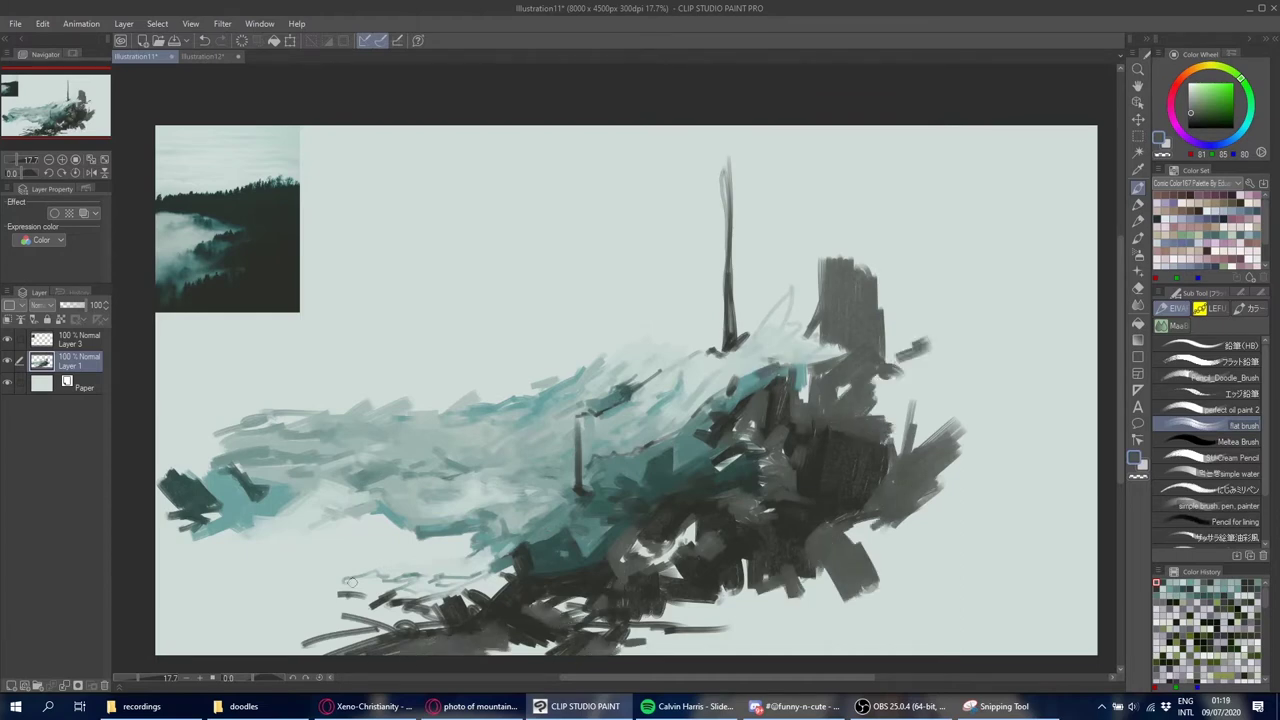
Paint dark teal horizontal streaks below the left part of the mist bank.
left_click(568, 380, "alt")
left_click_drag(378, 516, 304, 532)
left_click_drag(386, 546, 302, 560)
left_click_drag(410, 506, 308, 522)
left_click_drag(440, 528, 350, 546)
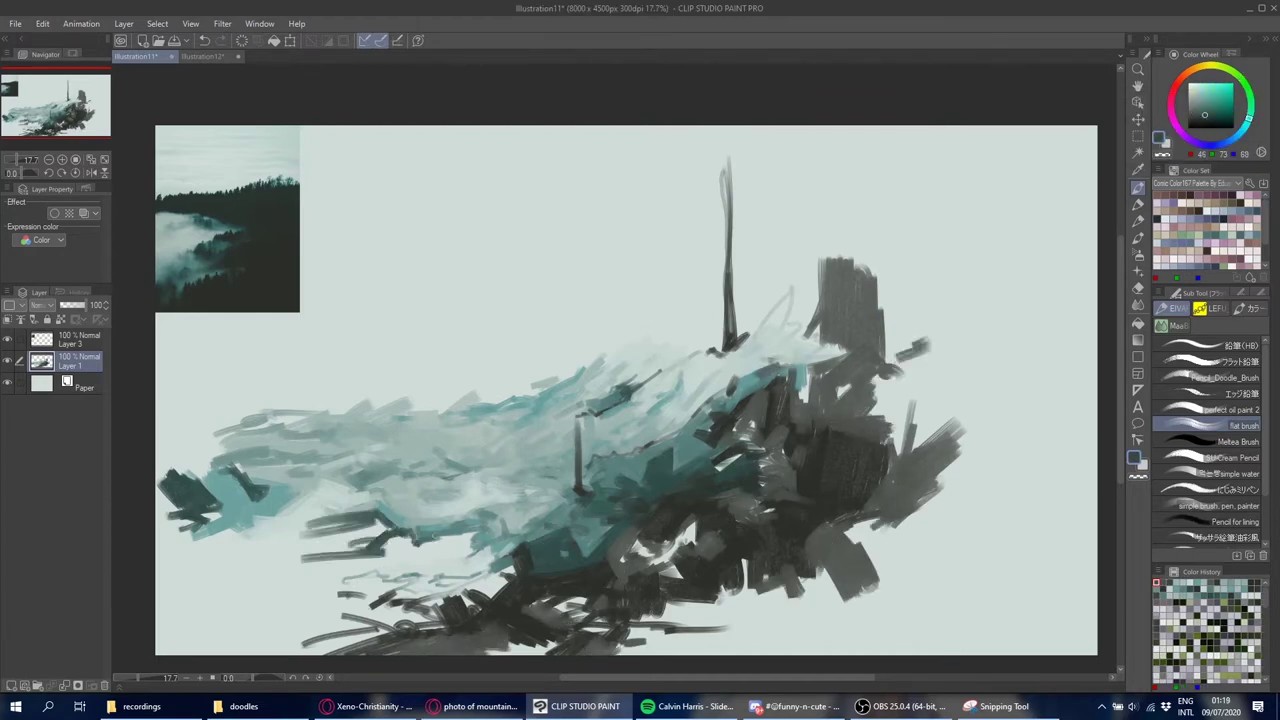
Sample a pale mist colour and paint a light wedge below the far-left teal patch.
left_click(337, 479, "alt")
left_click_drag(298, 512, 268, 562)
mouse_move(300, 520)
left_mouse_down()
mouse_move(222, 545)
mouse_move(272, 578)
left_mouse_up()
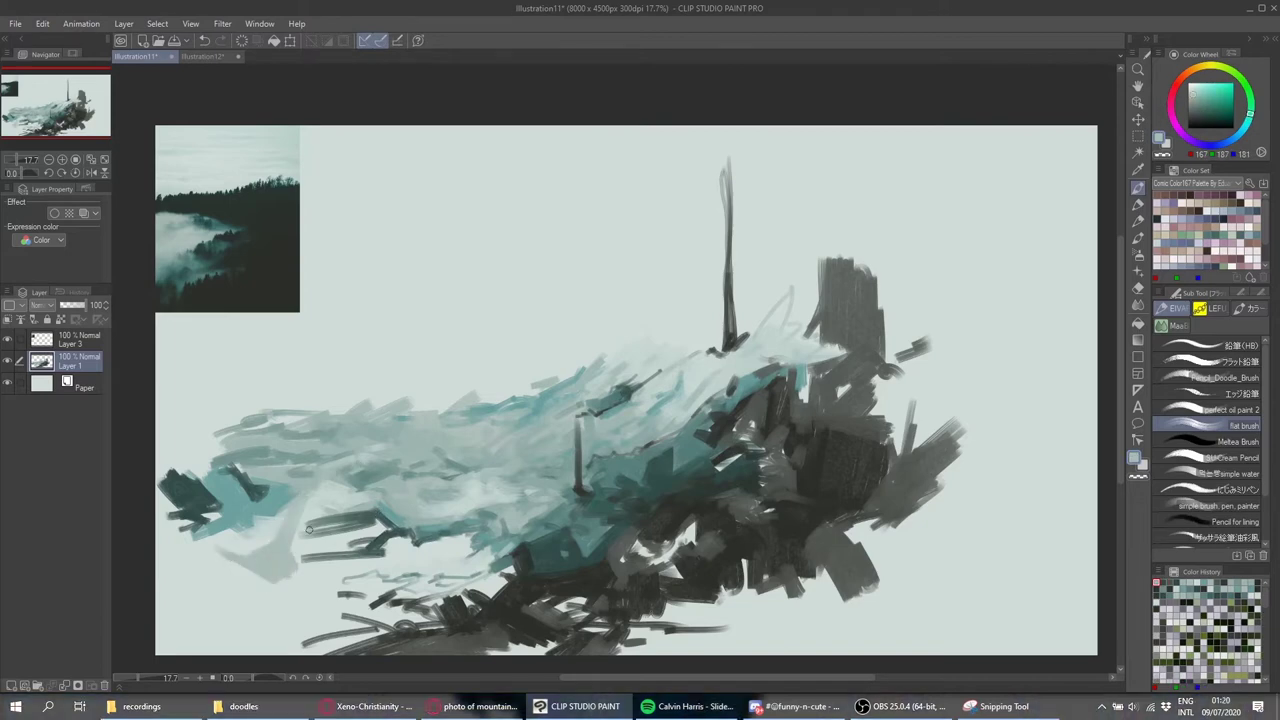
Switch to an oil-style brush and lay pale teal strokes over the lower-right rocks.
key("b")
key("b")
key("b")
key("b")
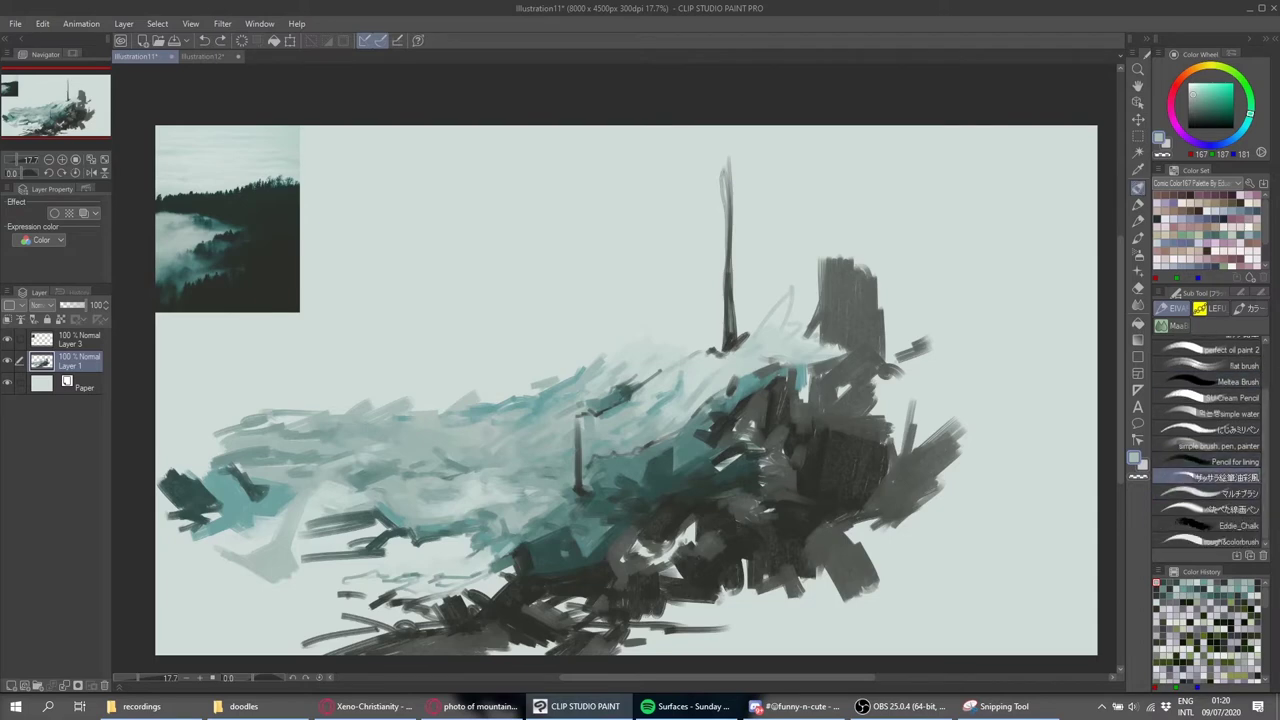
left_click_drag(940, 520, 900, 550)
left_click_drag(870, 522, 885, 570)
Try several other brushes, including マルチブラシ and rough colorbrush, in pale teal beside the lower-right rocks.
key("b")
key("b")
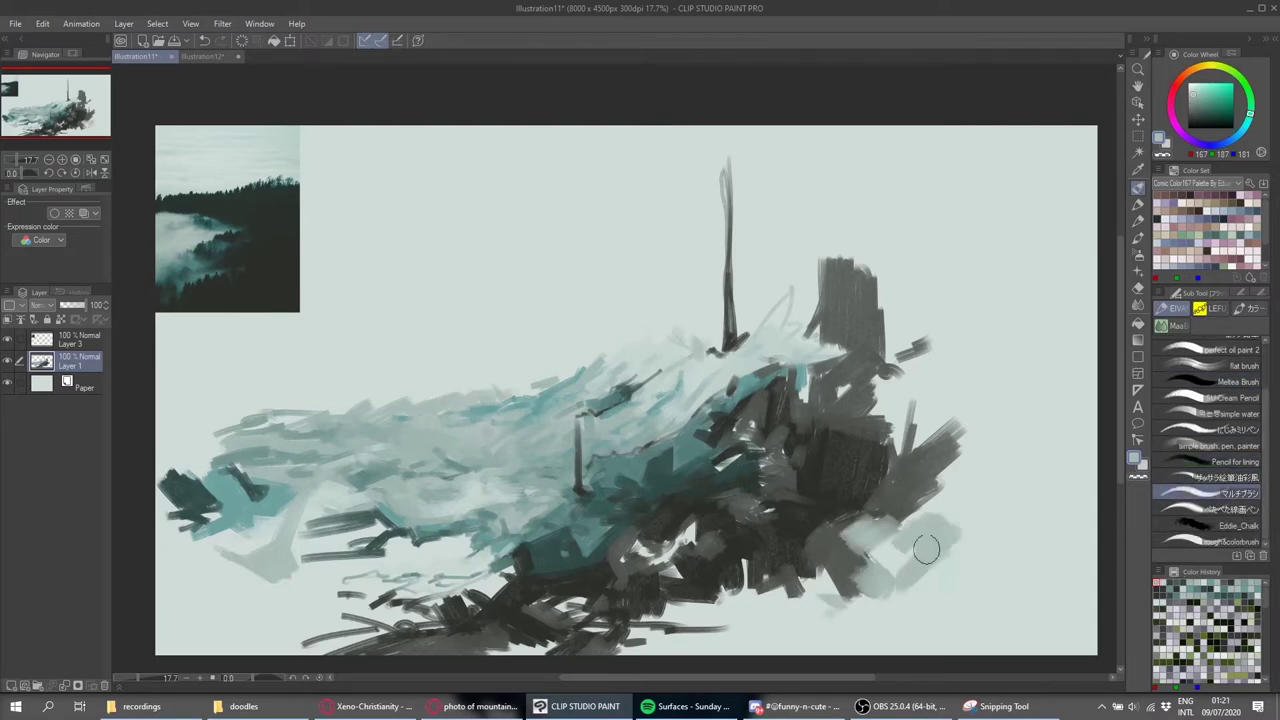
key("b")
key("b")
key("b")
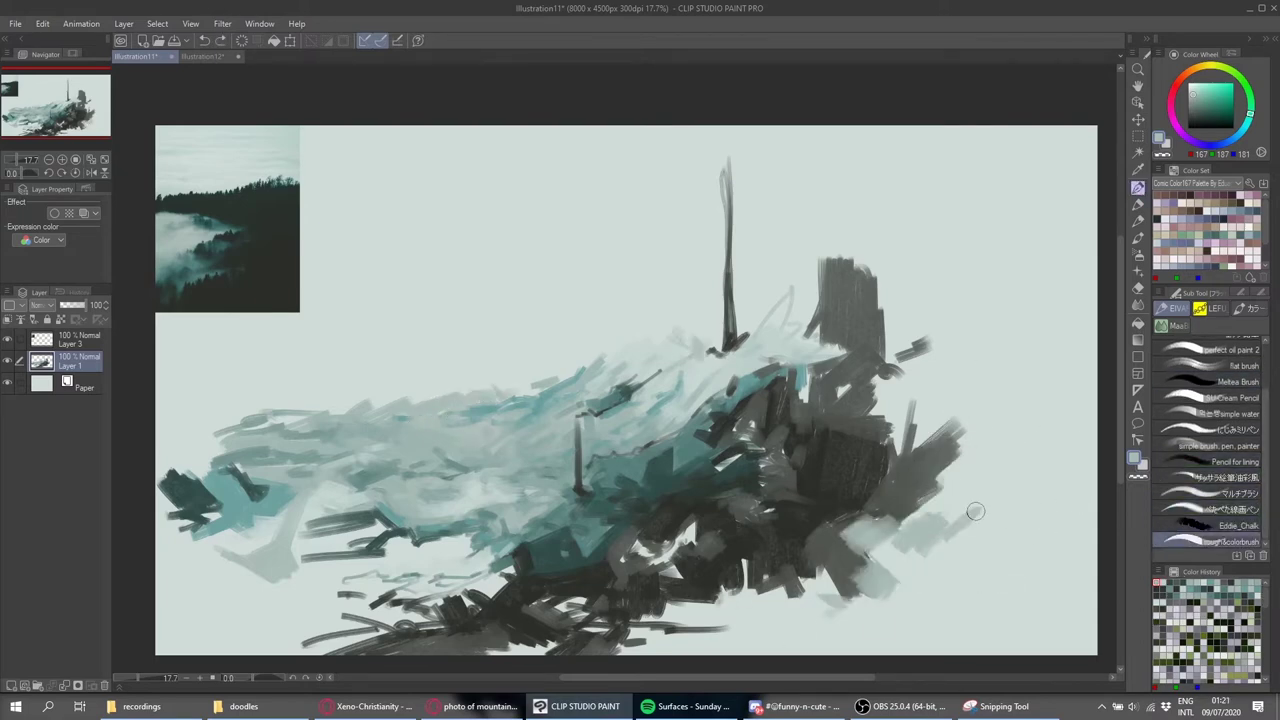
key("b")
key("b")
key("b")
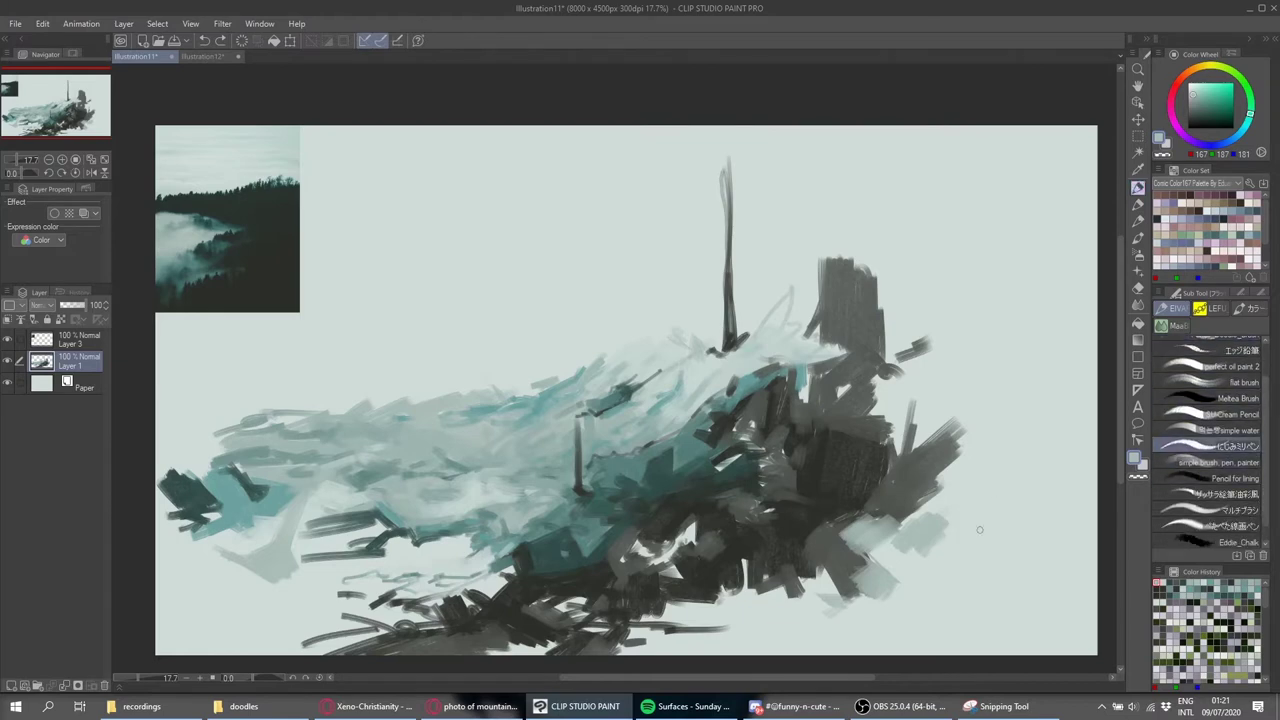
Paint pale and dark diagonal streaks fanning out over the lower-right rocks.
left_click_drag(965, 520, 880, 575)
left_click(877, 517, "alt")
mouse_move(860, 520)
left_mouse_down()
mouse_move(892, 532)
mouse_move(902, 512)
mouse_move(879, 563)
mouse_move(916, 576)
left_mouse_up()
left_click_drag(906, 532, 970, 502)
left_click_drag(910, 586, 1015, 535)
mouse_move(872, 615)
left_mouse_down()
mouse_move(906, 596)
mouse_move(966, 604)
left_mouse_up()
left_click_drag(940, 495, 995, 448)
Undo the last three strokes and add small dark accents on the right side below the tall grey column.
key("ctrl+z")
key("ctrl+z")
key("ctrl+z")
left_click_drag(912, 448, 896, 422)
mouse_move(862, 412)
left_mouse_down()
mouse_move(905, 388)
mouse_move(898, 370)
left_mouse_up()
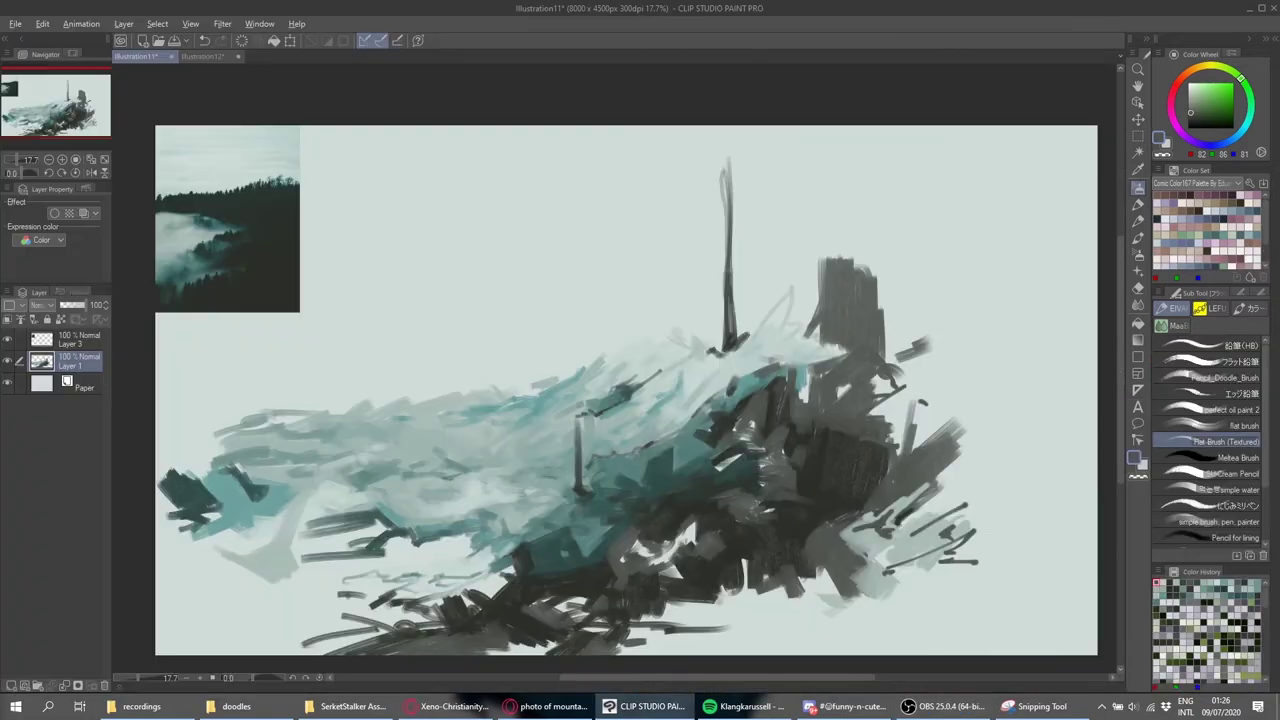
Sample dark teal and reinforce the dark patch at the far left with Flat Brush (Textured).
left_click(732, 604, "alt")
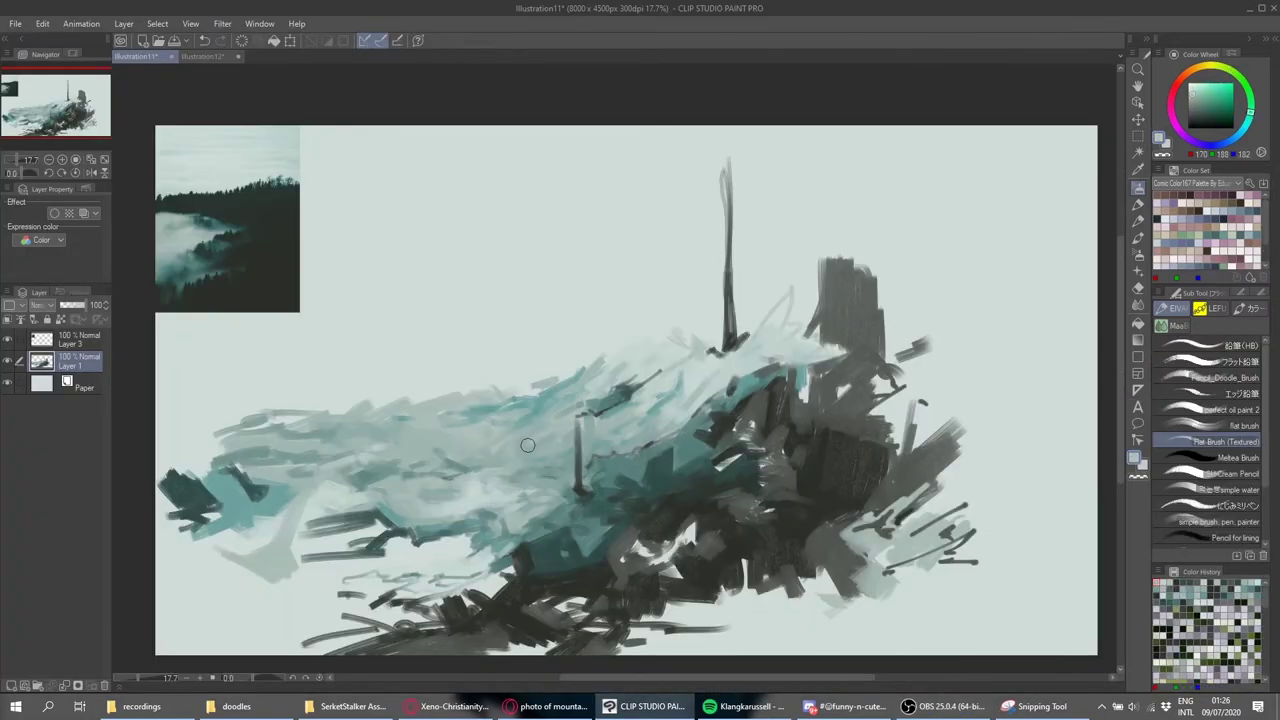
left_click(672, 437, "alt")
left_click(190, 495, "alt")
mouse_move(228, 490)
left_mouse_down()
mouse_move(185, 532)
mouse_move(226, 536)
left_mouse_up()
mouse_move(200, 470)
left_mouse_down()
mouse_move(268, 496)
mouse_move(226, 462)
left_mouse_up()
left_click_drag(228, 514, 172, 528)
Fill the area between the lower mist edge and the dark foreground with sampled teal strokes.
left_click(264, 462, "alt")
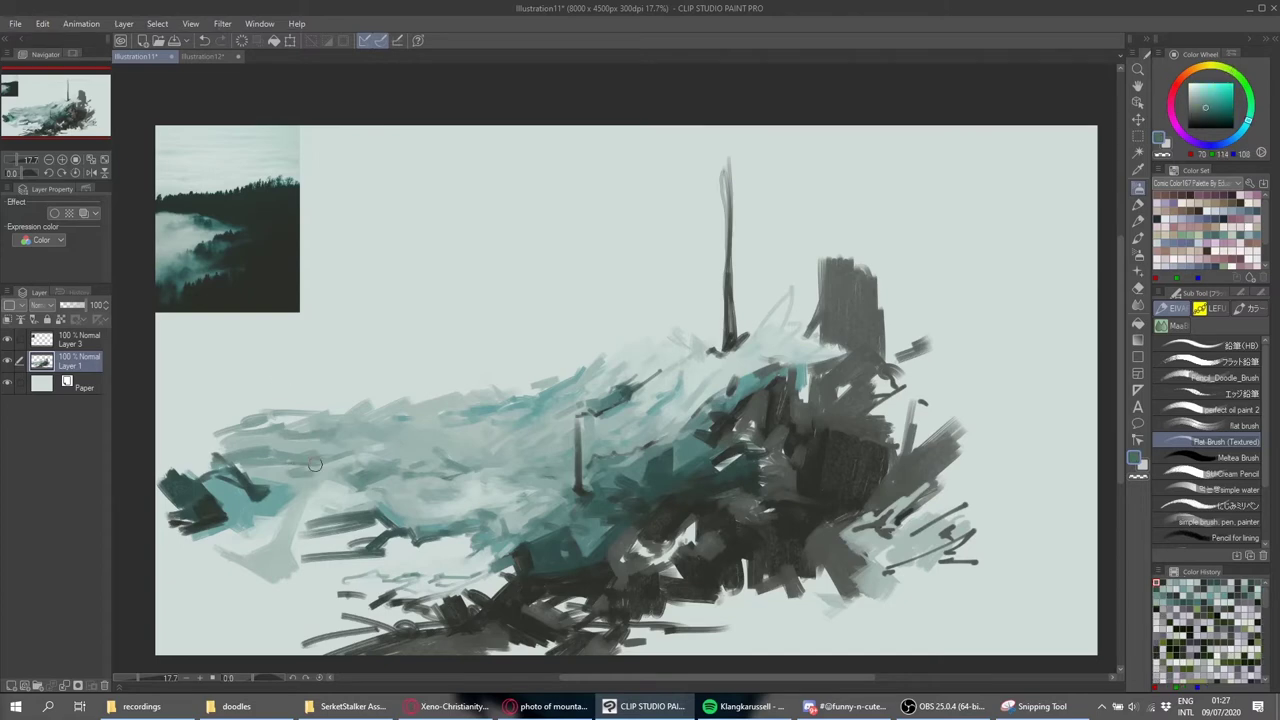
mouse_move(380, 535)
left_mouse_down()
mouse_move(440, 560)
mouse_move(435, 572)
left_mouse_up()
left_click(377, 511, "alt")
mouse_move(370, 506)
left_mouse_down()
mouse_move(415, 532)
mouse_move(435, 578)
mouse_move(460, 550)
mouse_move(458, 575)
left_mouse_up()
Add dark streaks at the left end of the new teal area using colours sampled from the slope.
left_click(393, 511, "alt")
left_click(510, 500, "alt")
left_click(488, 533, "alt")
mouse_move(340, 592)
left_mouse_down()
mouse_move(405, 588)
mouse_move(360, 578)
mouse_move(386, 570)
left_mouse_up()
left_click_drag(316, 588, 360, 572)
left_click(425, 542, "alt")
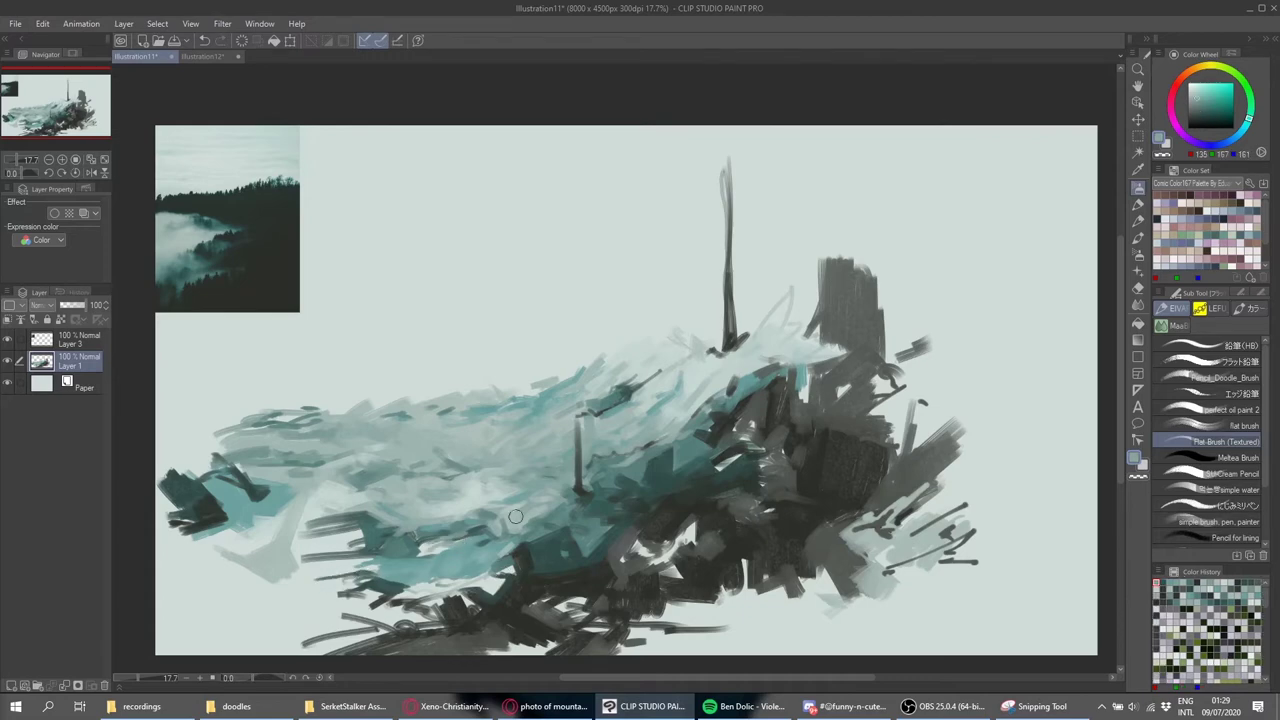
Sample dark grey and scribble loose dark lines with the Cream Pencil around the lower right end of the rocks.
left_click(720, 524, "alt")
left_click(1243, 425)
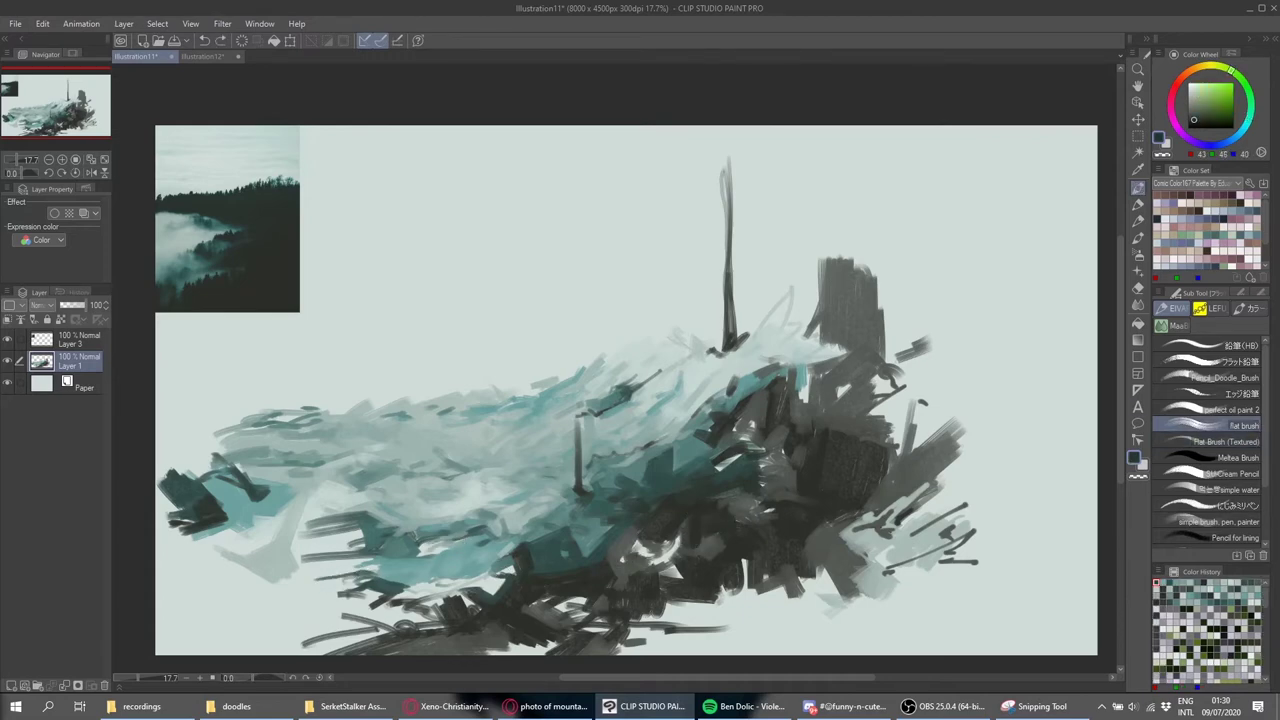
left_click(1230, 473)
left_click(880, 470, "alt")
left_click_drag(845, 545, 1018, 522)
left_click_drag(932, 566, 996, 548)
mouse_move(868, 590)
left_mouse_down()
mouse_move(982, 603)
mouse_move(928, 614)
left_mouse_up()
mouse_move(986, 490)
left_mouse_down()
mouse_move(892, 512)
mouse_move(888, 536)
left_mouse_up()
left_click_drag(888, 550, 858, 560)
left_click_drag(860, 586, 778, 622)
Reinforce the dark rock mass with sampled dark tones and add thin dark lines along its right side and base.
left_click(660, 541, "alt")
left_click_drag(660, 541, 687, 582)
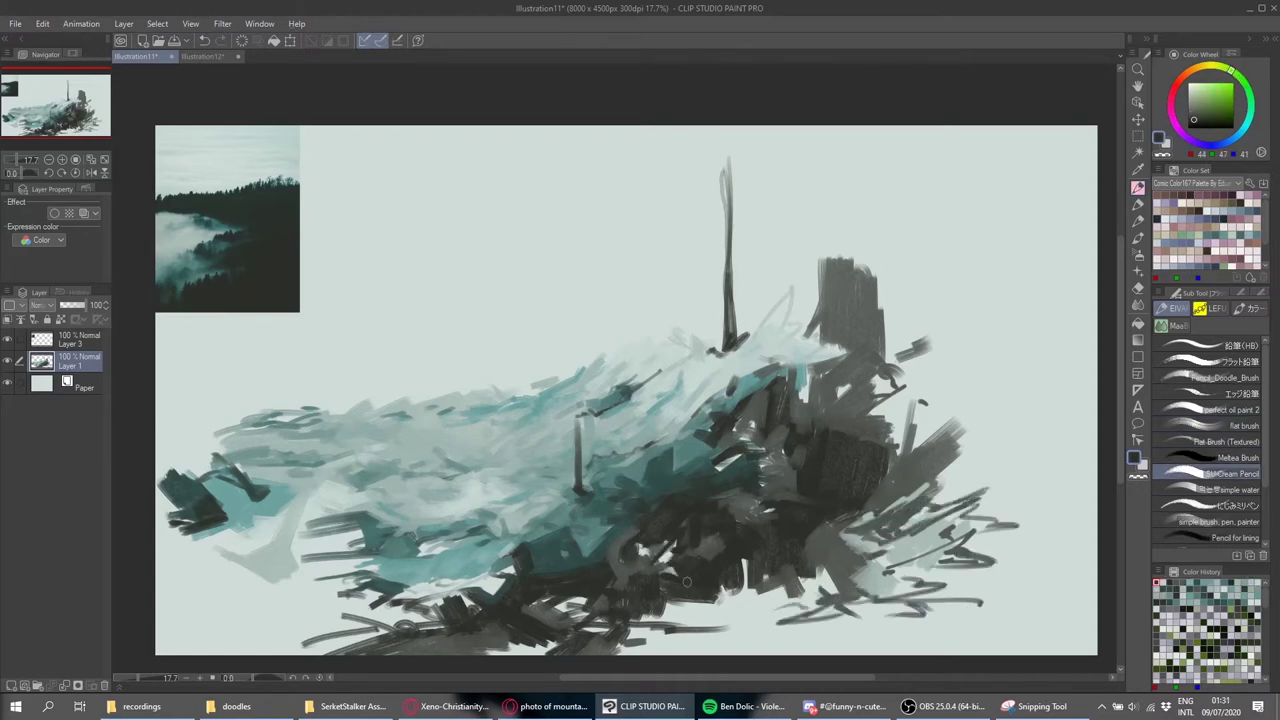
left_click(760, 458, "alt")
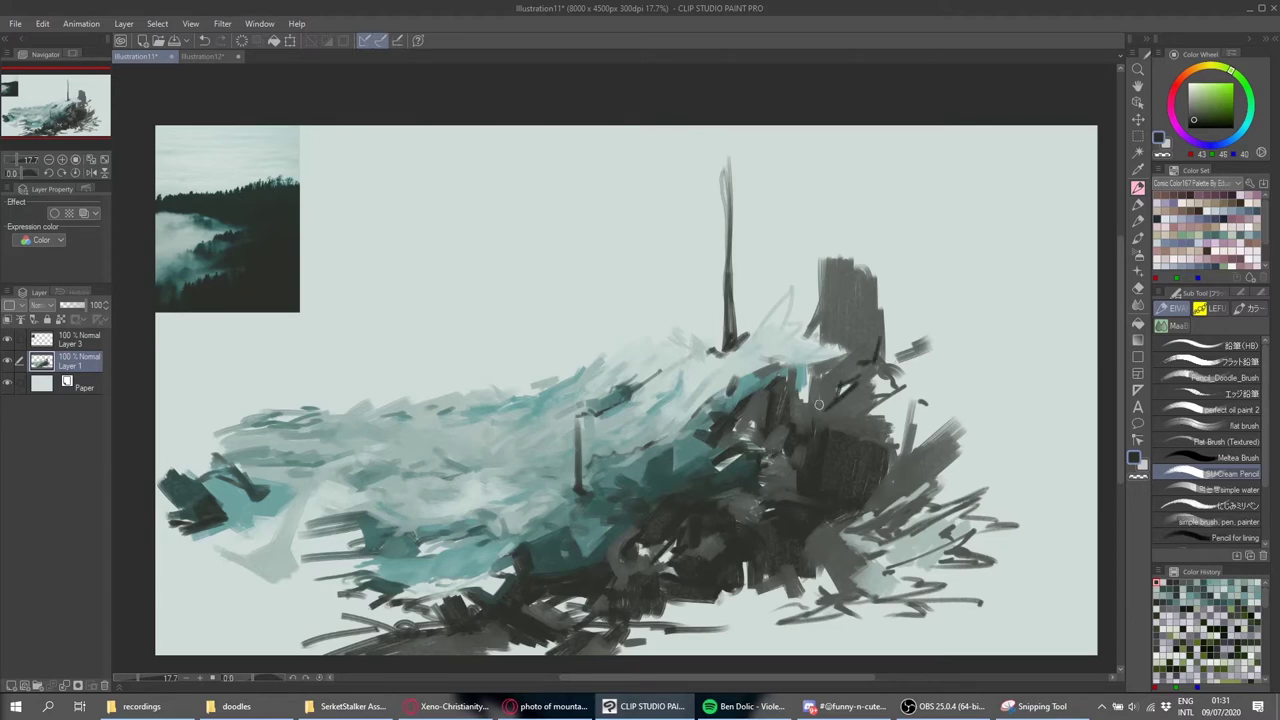
left_click_drag(531, 603, 582, 594)
left_click_drag(833, 578, 955, 440)
left_click_drag(938, 561, 965, 558)
mouse_move(768, 601)
left_mouse_down()
mouse_move(712, 648)
mouse_move(815, 662)
left_mouse_up()
left_click_drag(620, 650, 855, 634)
Add thin teal and grey streaks across the middle and upper left of the misty slope, undoing one stroke.
left_click(443, 462, "alt")
left_click_drag(420, 466, 520, 414)
left_click(640, 402, "alt")
left_click_drag(470, 458, 550, 428)
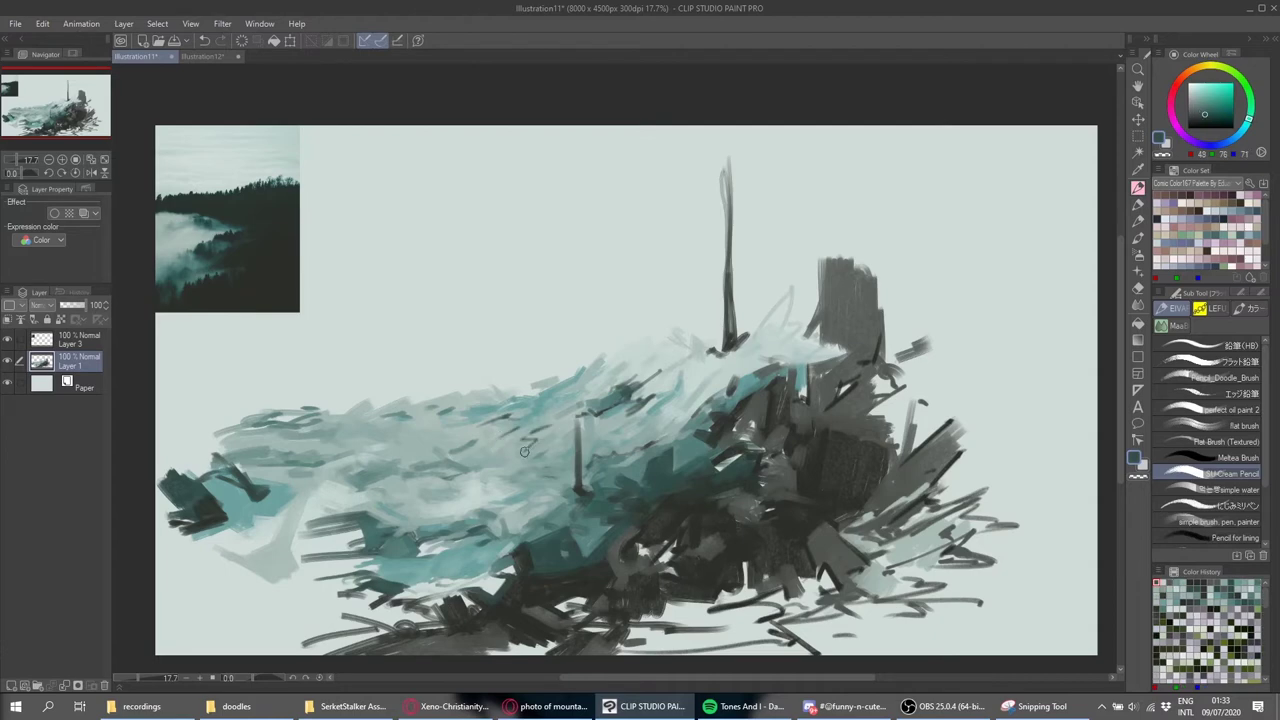
key("ctrl+z")
left_click_drag(440, 466, 409, 443)
left_click(529, 449, "alt")
left_click_drag(490, 452, 529, 425)
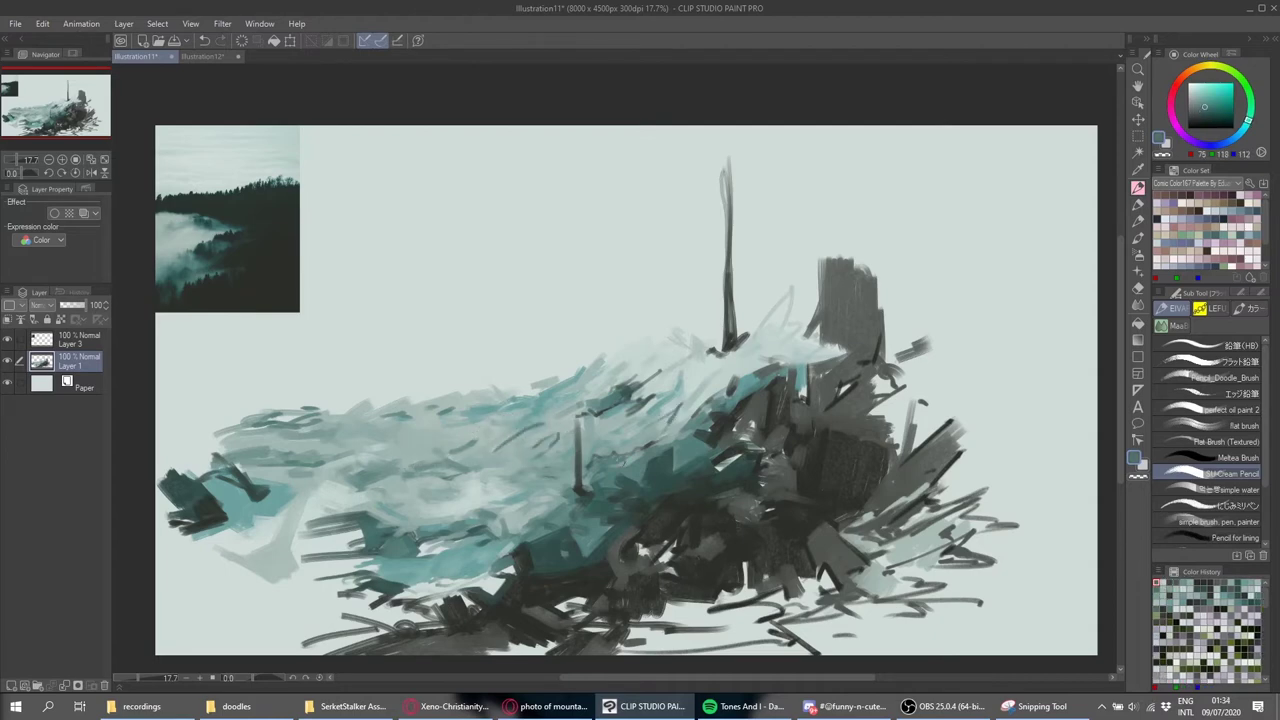
left_click_drag(292, 452, 366, 442)
left_click(368, 401, "alt")
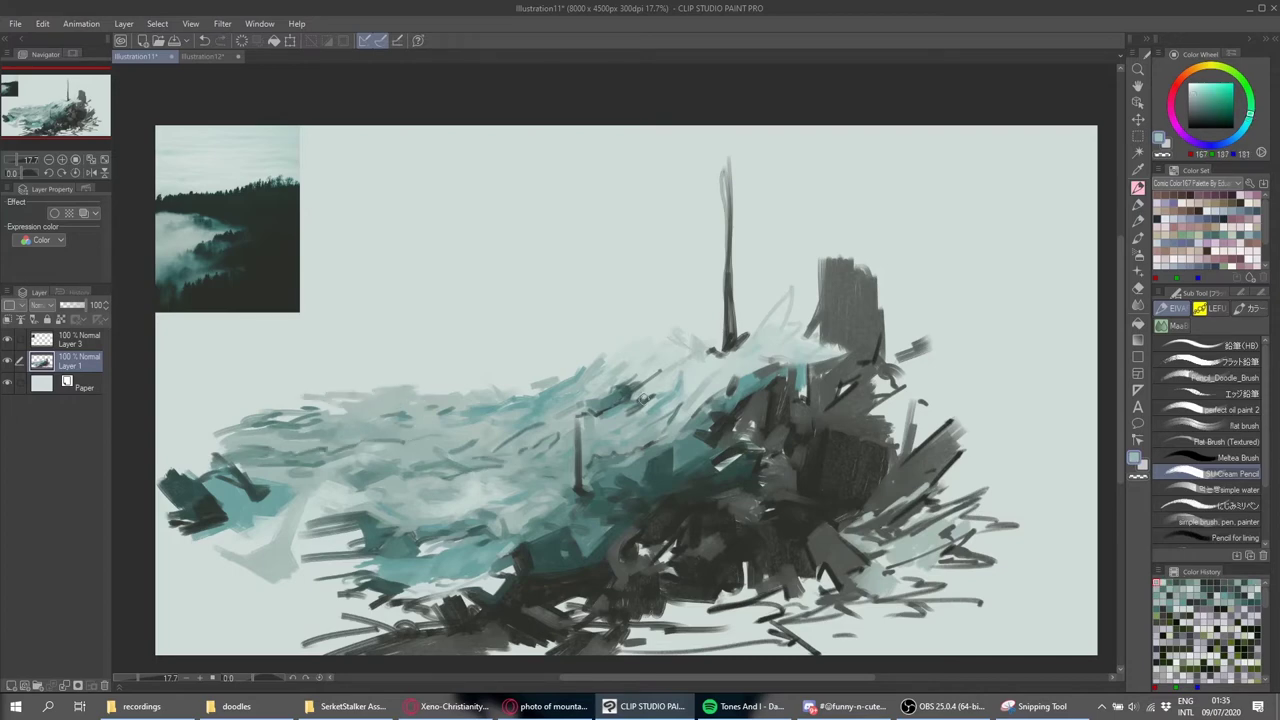
left_click_drag(348, 410, 410, 398)
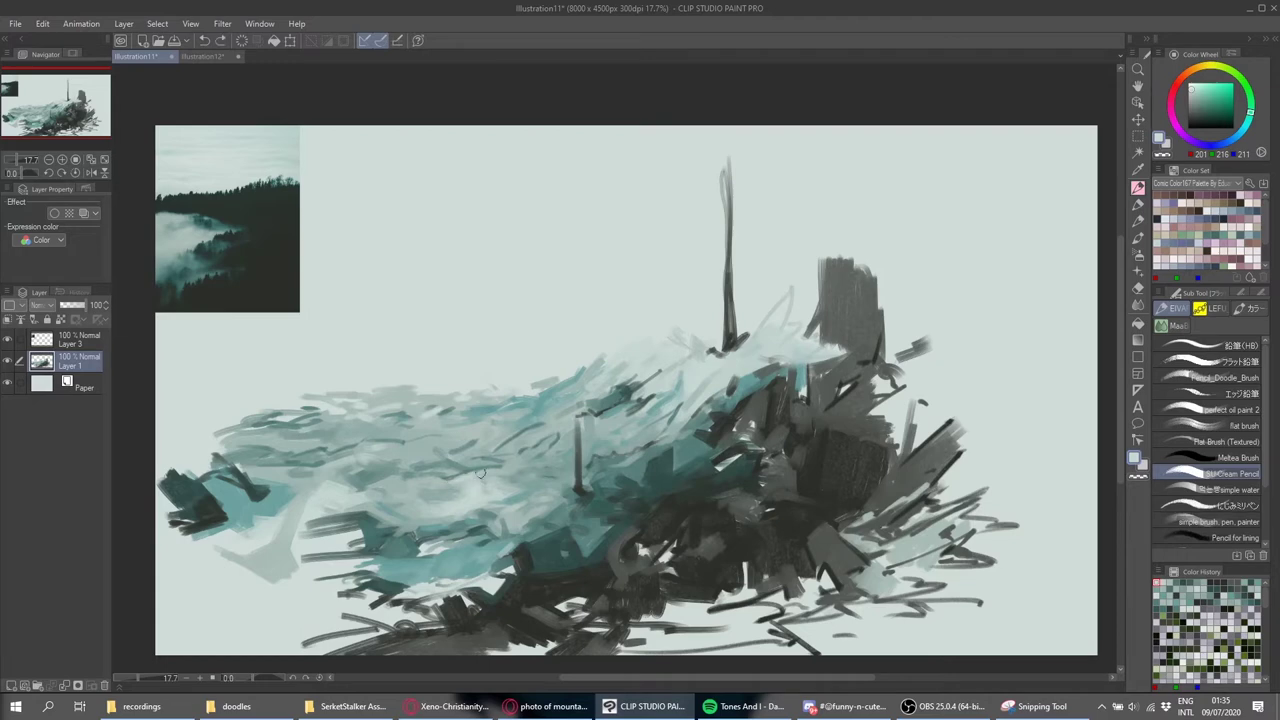
Extend the short pole on the slope upward as a tapered dark spike and fill gaps in the rocks below it.
left_click(592, 426, "alt")
left_click_drag(574, 356, 577, 485)
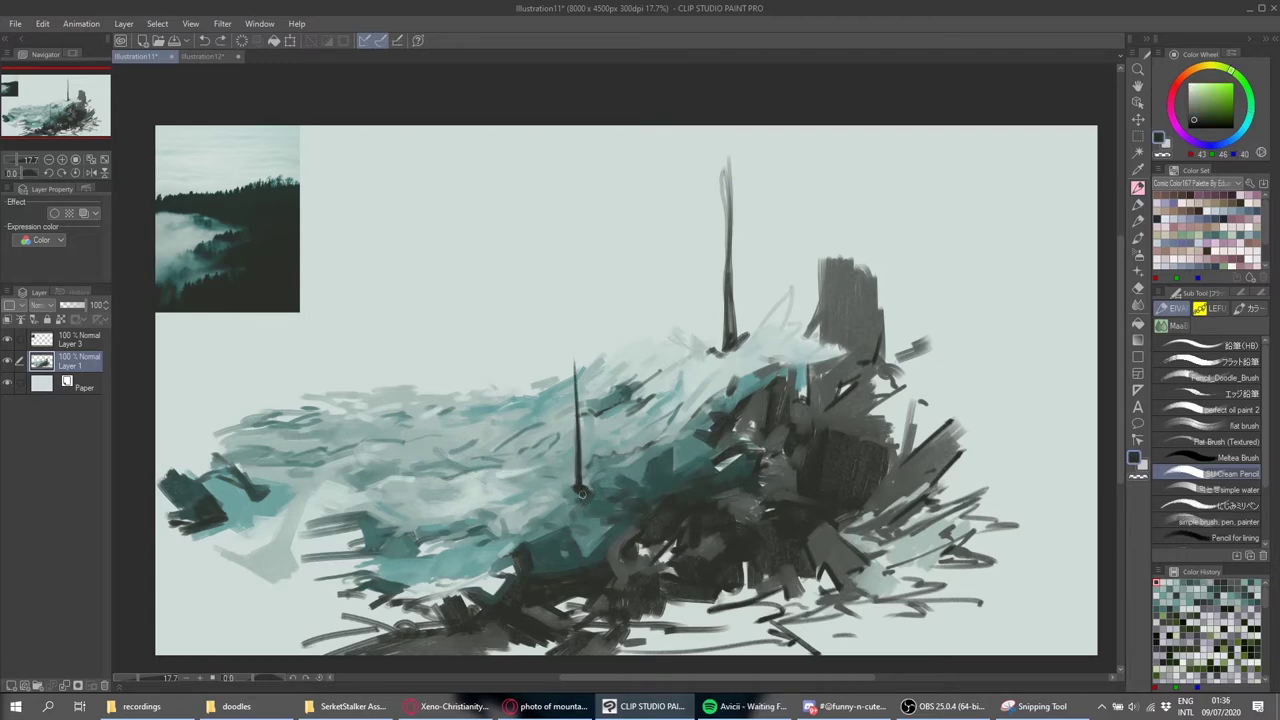
left_click(655, 550, "alt")
mouse_move(675, 572)
left_mouse_down()
mouse_move(645, 615)
mouse_move(712, 618)
left_mouse_up()
left_click(745, 452, "alt")
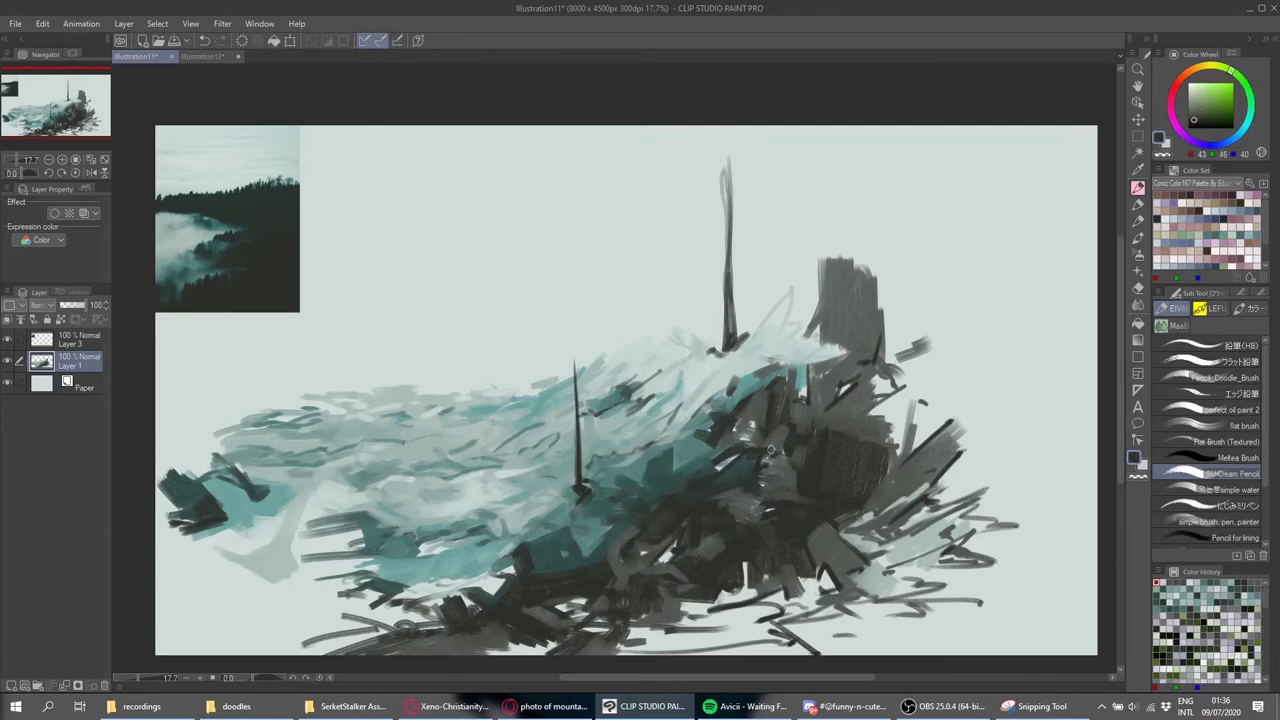
Paint dark teal patches with small dark and pale accents where the lower slope meets the foreground rocks.
left_click(545, 580, "alt")
mouse_move(490, 585)
left_mouse_down()
mouse_move(455, 618)
mouse_move(433, 596)
left_mouse_up()
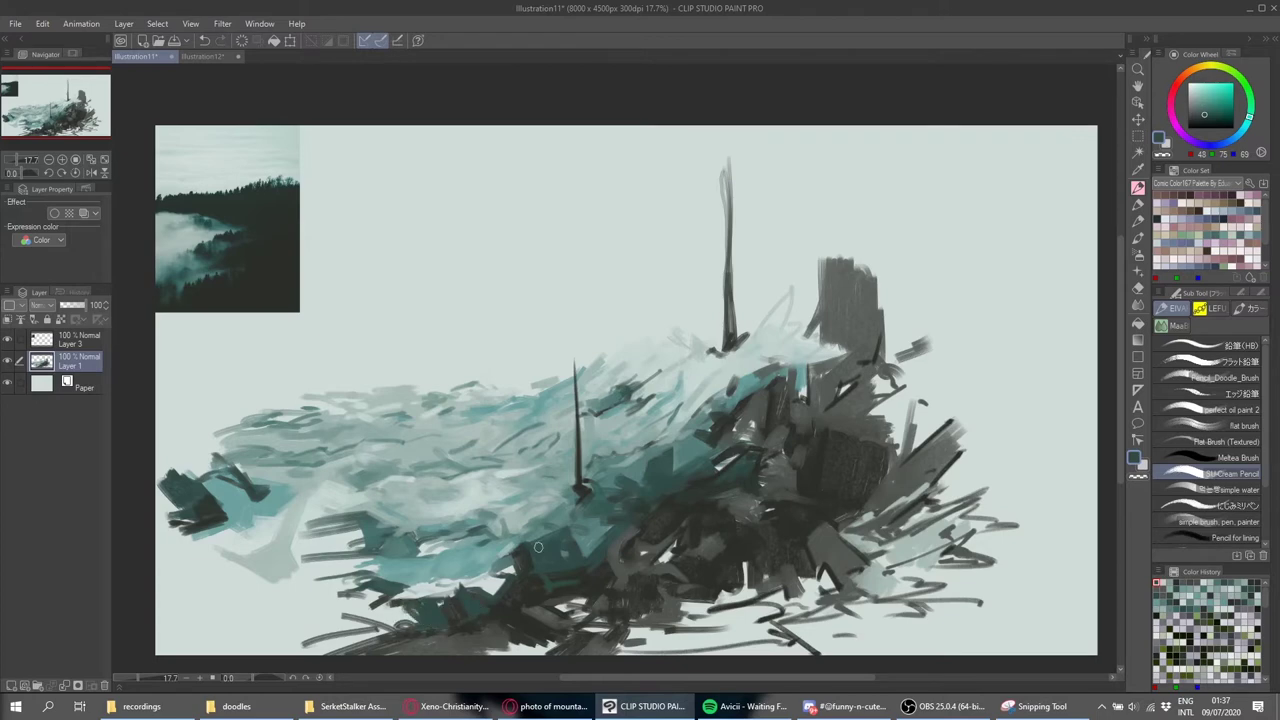
left_click(460, 590, "alt")
mouse_move(474, 580)
left_mouse_down()
mouse_move(442, 604)
mouse_move(434, 594)
left_mouse_up()
left_click(507, 594, "alt")
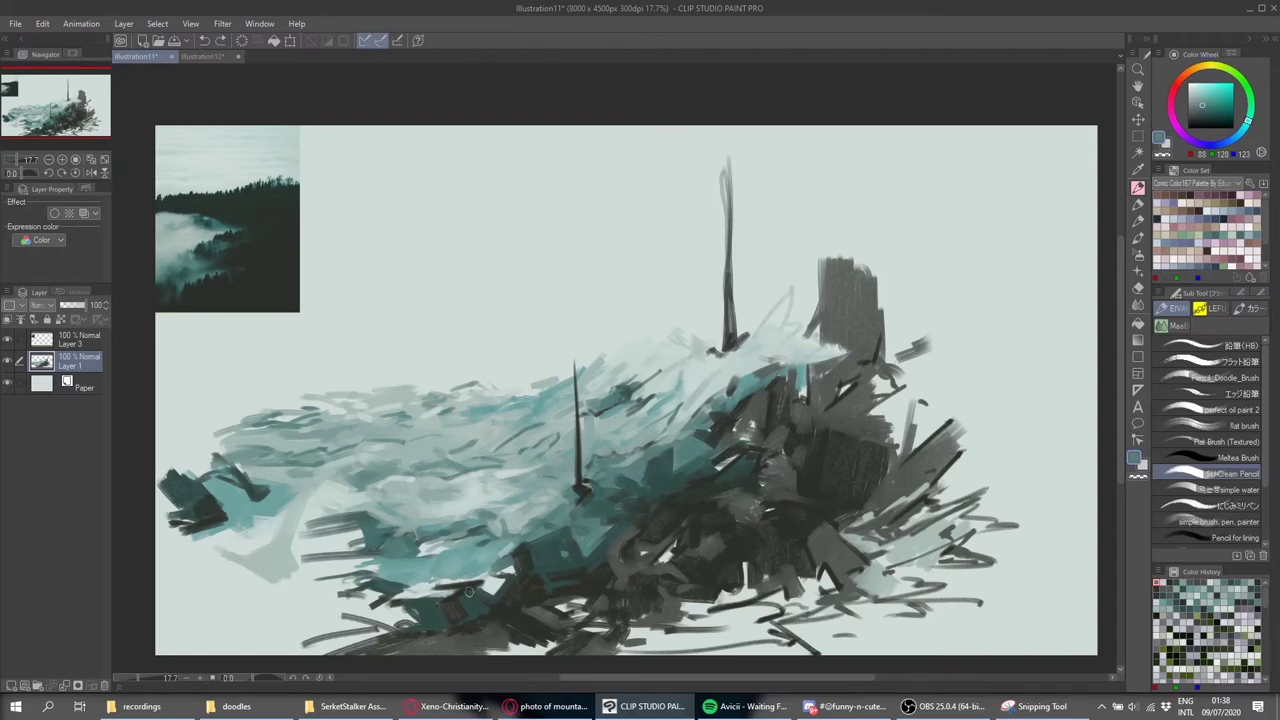
left_click(485, 580, "alt")
left_click_drag(432, 580, 476, 576)
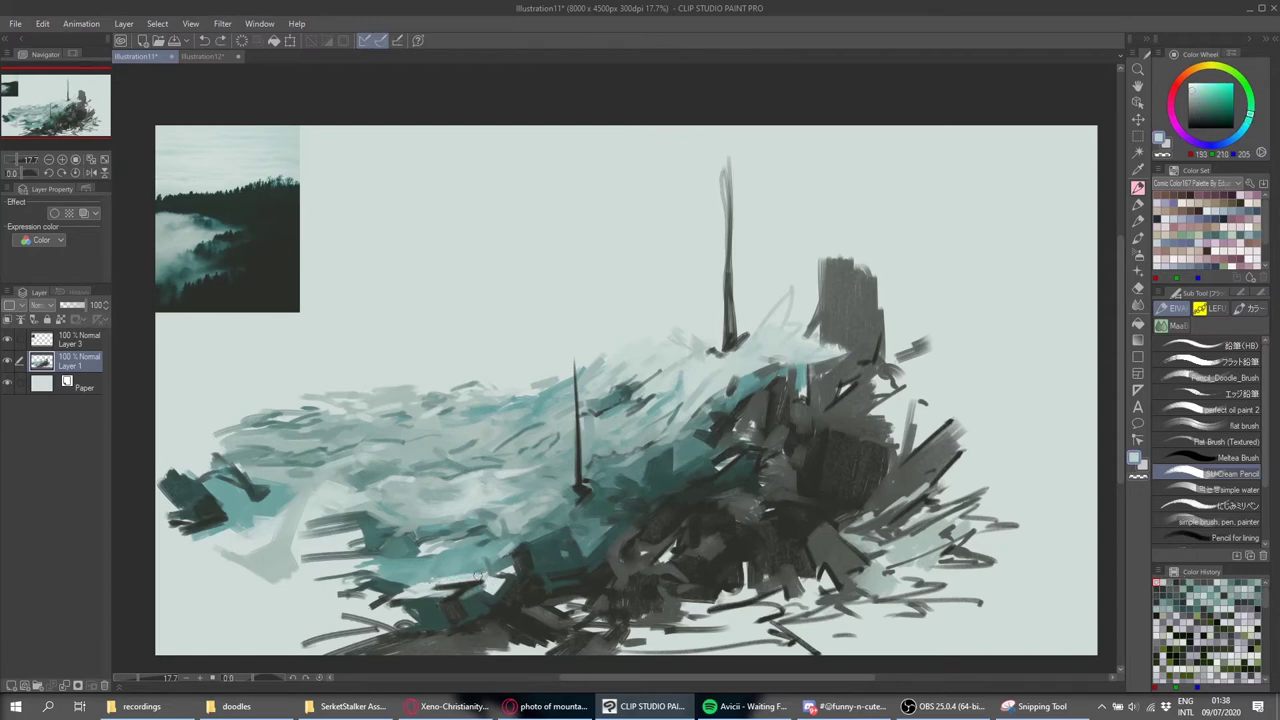
left_click(567, 529, "alt")
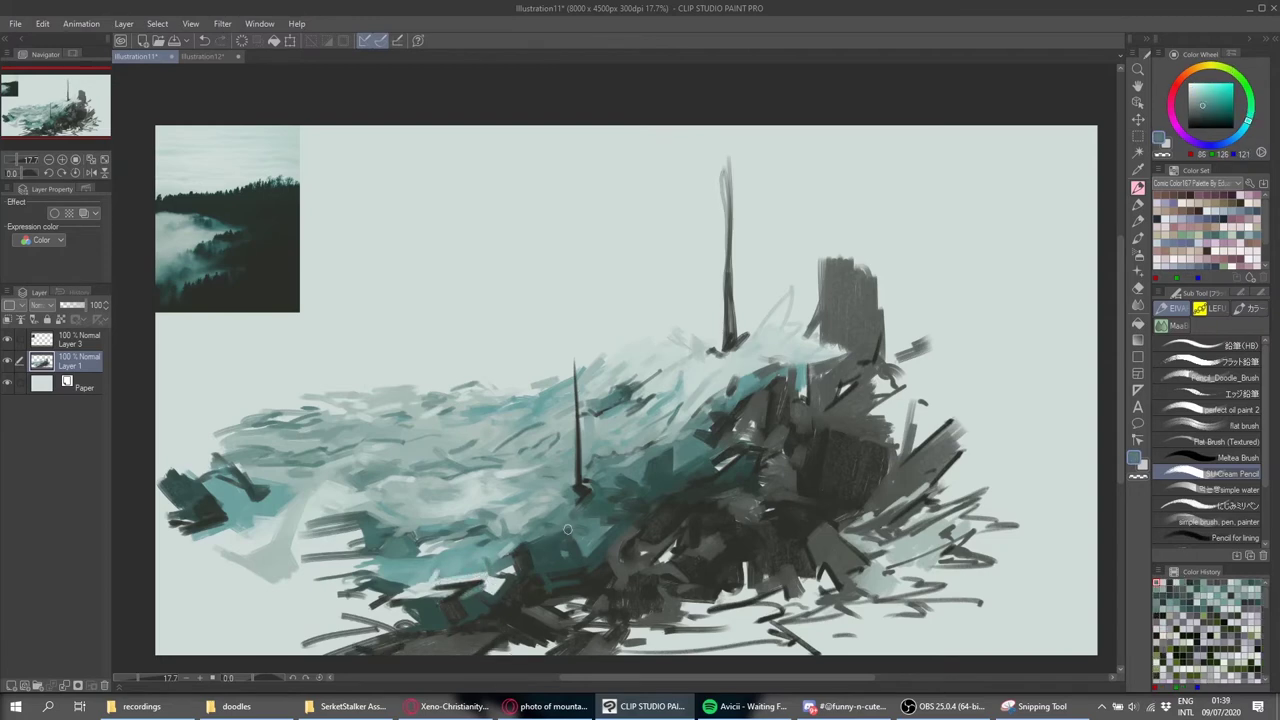
Sample teal from the slope and brush strokes over its lower left end.
left_click(669, 488, "alt")
left_click(540, 390, "alt")
left_click_drag(306, 555, 360, 520)
left_click_drag(368, 500, 296, 570)
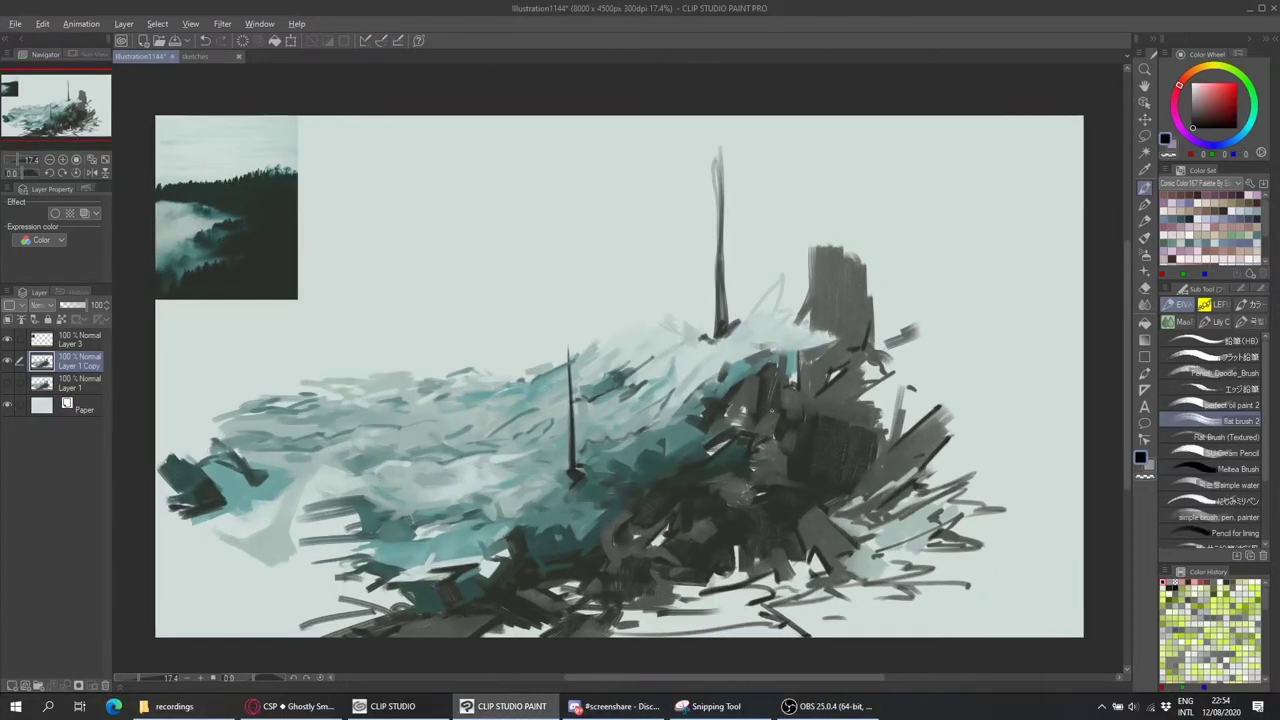
Block in large dark grey rock shapes along the far right edge of the canvas with flat brush 2.
left_click_drag(930, 320, 985, 395)
mouse_move(1058, 365)
left_mouse_down()
mouse_move(993, 452)
mouse_move(1078, 470)
left_mouse_up()
left_click_drag(985, 330, 1015, 400)
mouse_move(1020, 300)
left_mouse_down()
mouse_move(1060, 440)
mouse_move(1080, 350)
left_mouse_up()
Add a new layer beneath the painting and fill behind the rocks and lower foreground with light grey strokes.
key("ctrl+shift+n")
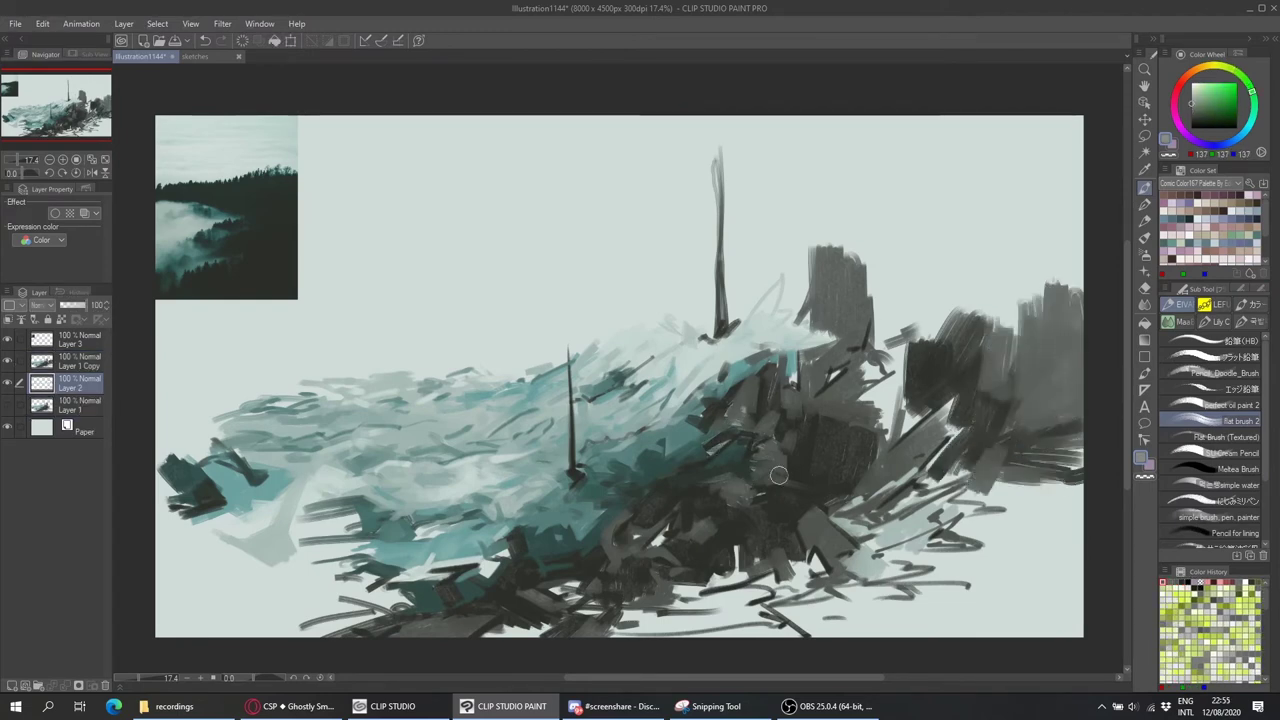
left_click(943, 289, "alt")
left_click_drag(845, 325, 885, 440)
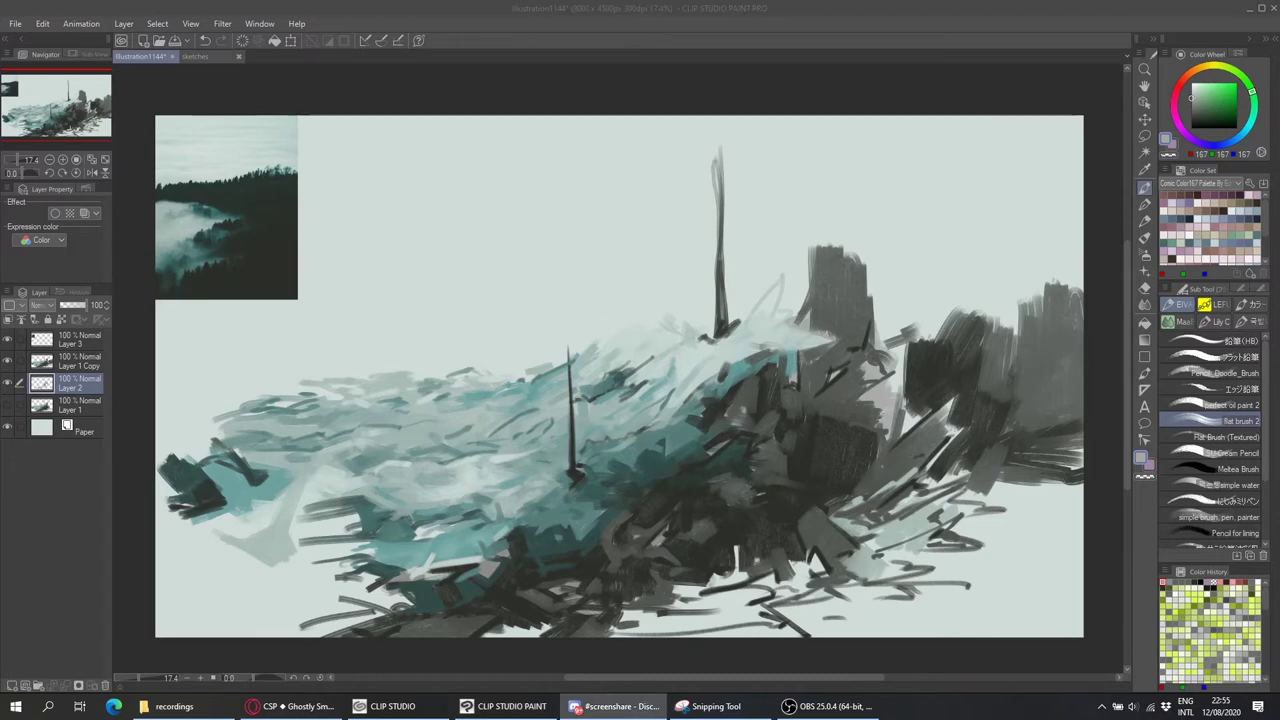
left_click_drag(745, 548, 665, 618)
left_click_drag(750, 586, 610, 634)
left_click_drag(785, 575, 710, 636)
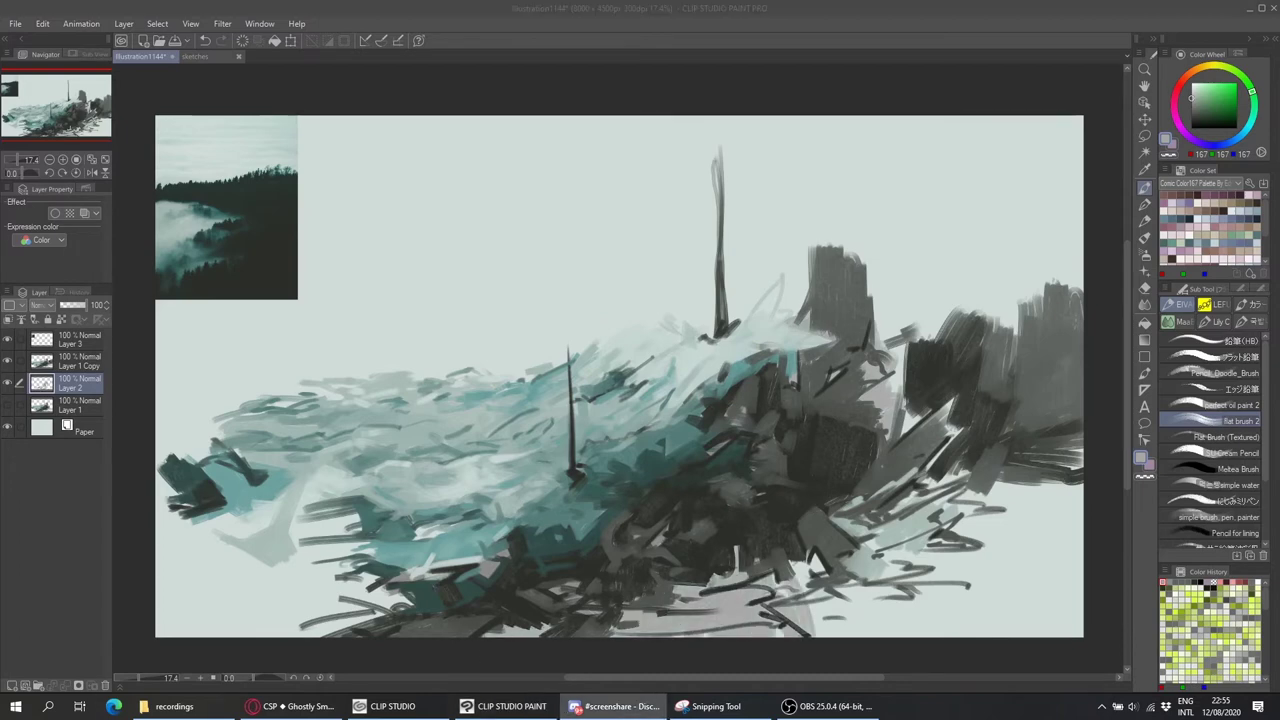
Extend the light grey ground beneath the rocks across to the lower right edge of the canvas.
left_click_drag(820, 605, 880, 635)
left_click_drag(850, 585, 900, 620)
left_click_drag(890, 555, 1010, 635)
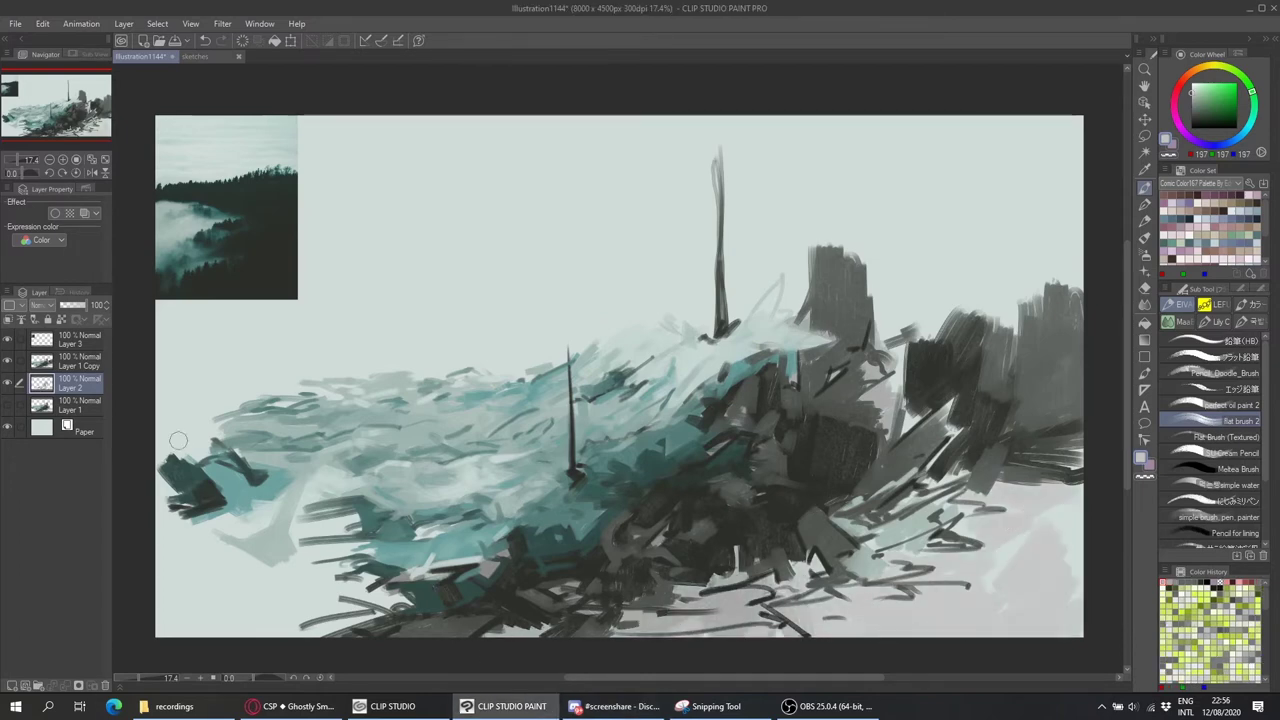
left_click_drag(970, 485, 1075, 540)
key("ctrl+z")
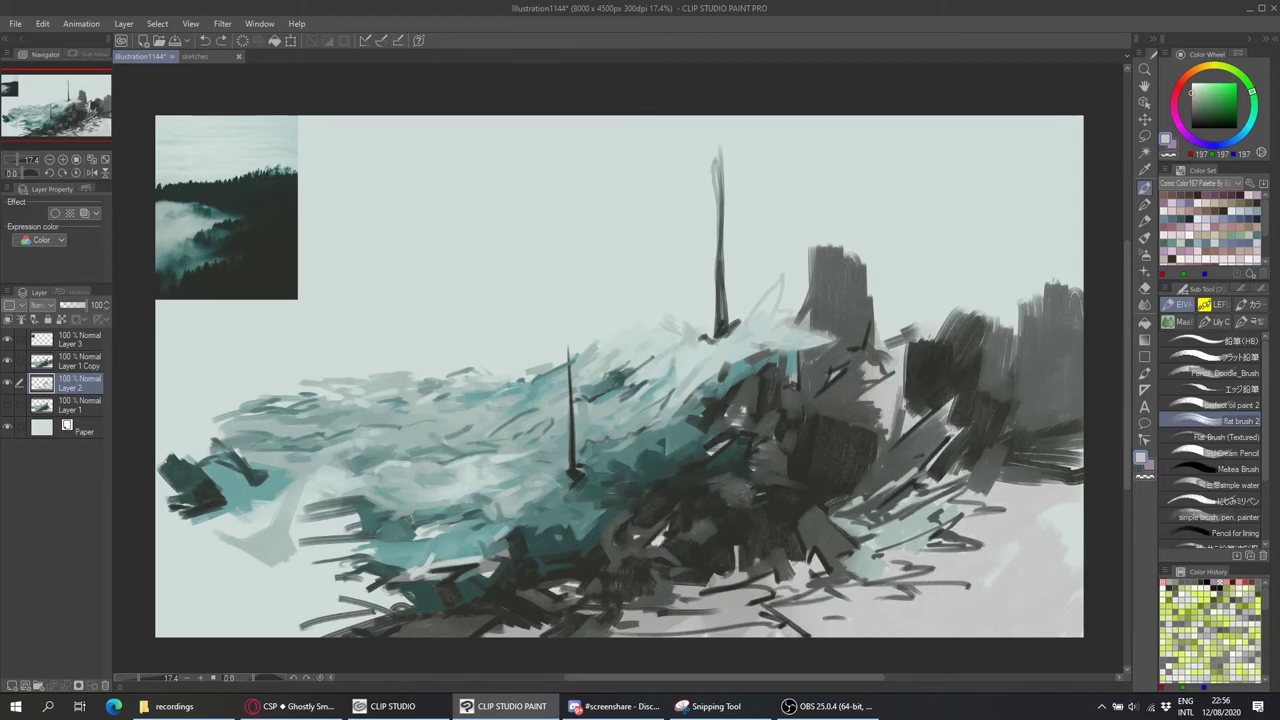
key("ctrl+y")
Darken the right-hand rocks with sampled vertical strokes and define their base with dark slanted strokes.
left_click(875, 394, "alt")
left_click_drag(888, 440, 912, 382)
left_click_drag(936, 450, 976, 388)
left_click_drag(1000, 438, 1040, 328)
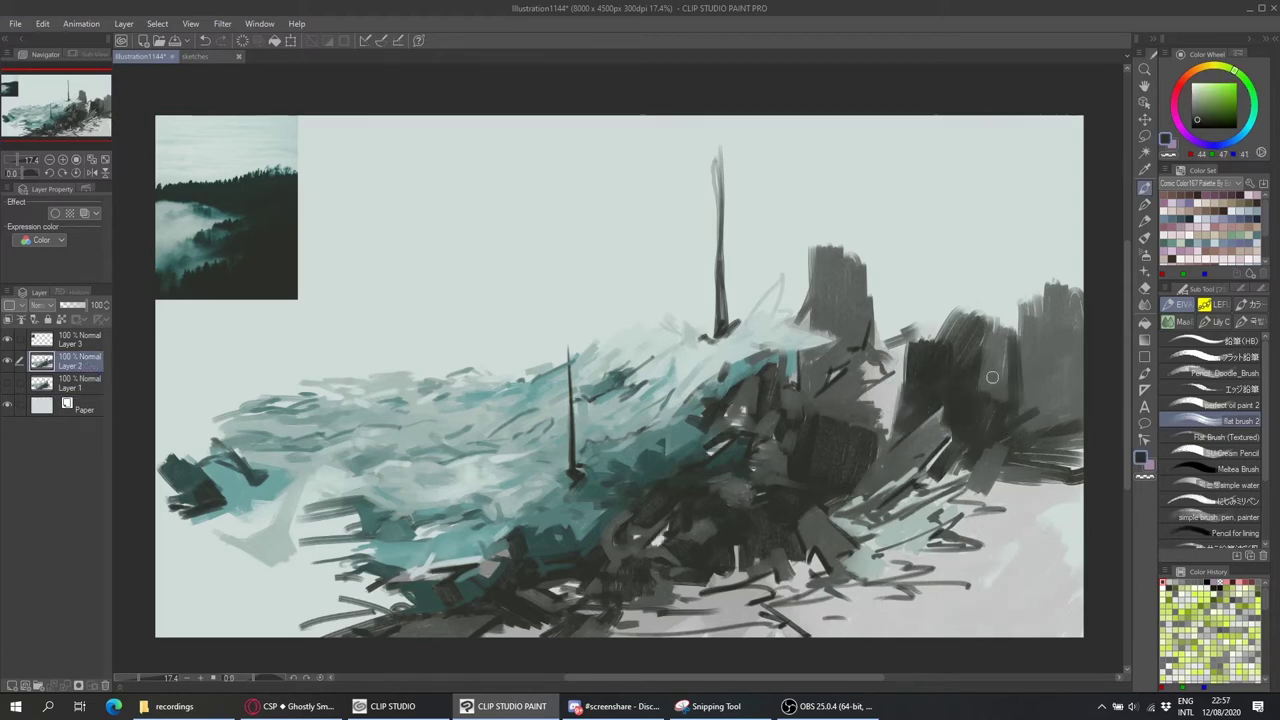
left_click_drag(924, 490, 988, 456)
left_click_drag(926, 494, 1003, 470)
Brush soft sampled grey and pale teal streaks into the light ground at the lower right.
left_click(1045, 512, "alt")
left_click_drag(980, 592, 1022, 536)
mouse_move(1074, 612)
left_mouse_down()
mouse_move(1068, 526)
mouse_move(1055, 518)
mouse_move(1078, 478)
mouse_move(920, 612)
mouse_move(1036, 590)
mouse_move(920, 604)
left_mouse_up()
left_click(1040, 520, "alt")
Fill the gap between the grey column and right-hand rocks with grey strokes, adding a faint upright and a flat bar above.
left_click(855, 400, "alt")
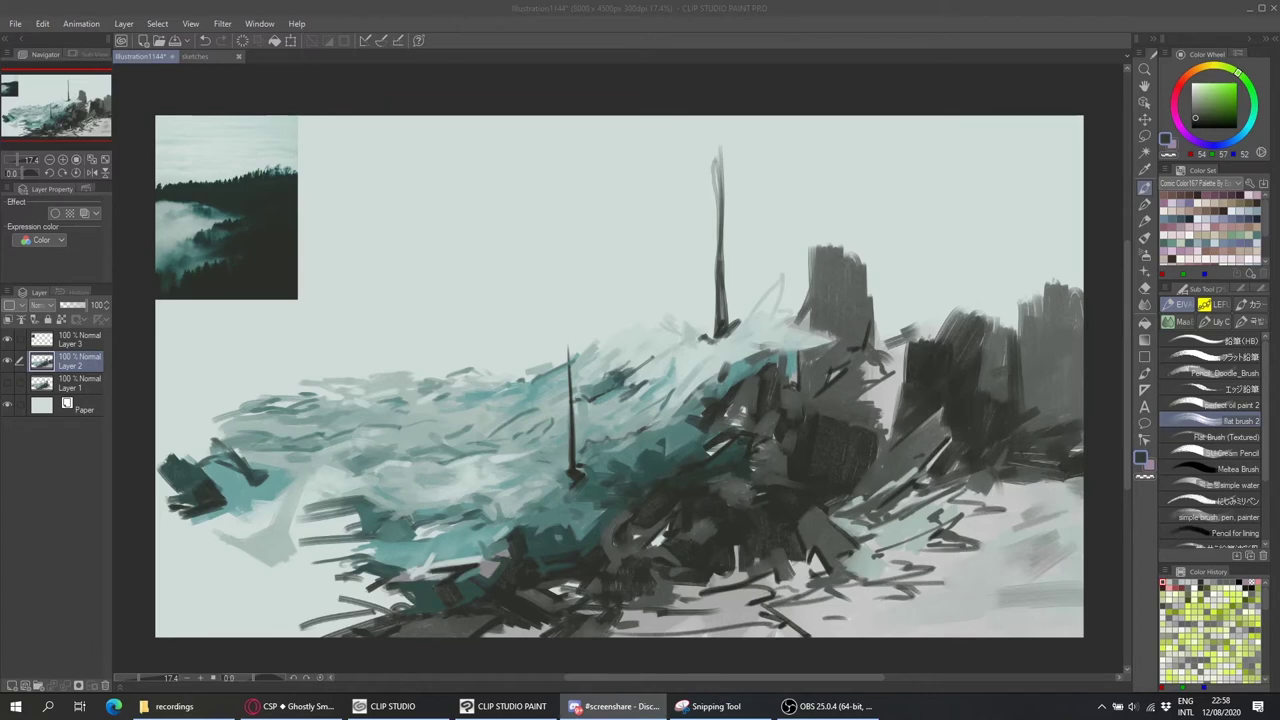
left_click(885, 380, "alt")
mouse_move(894, 446)
left_mouse_down()
mouse_move(890, 366)
mouse_move(845, 420)
left_mouse_up()
mouse_move(910, 328)
left_mouse_down()
mouse_move(865, 390)
mouse_move(880, 310)
left_mouse_up()
left_click(890, 330, "alt")
left_click_drag(955, 362, 905, 318)
left_click_drag(1010, 305, 925, 318)
mouse_move(880, 250)
left_mouse_down()
mouse_move(878, 352)
mouse_move(915, 275)
left_mouse_up()
Blend the base of the right-hand rocks into the pale ground with greys sampled along the edge.
mouse_move(1075, 478)
left_mouse_down()
mouse_move(985, 492)
mouse_move(994, 476)
mouse_move(950, 492)
left_mouse_up()
left_click(1000, 470, "alt")
left_click(1060, 450, "alt")
left_click(1030, 450, "alt")
left_click(1000, 456, "alt")
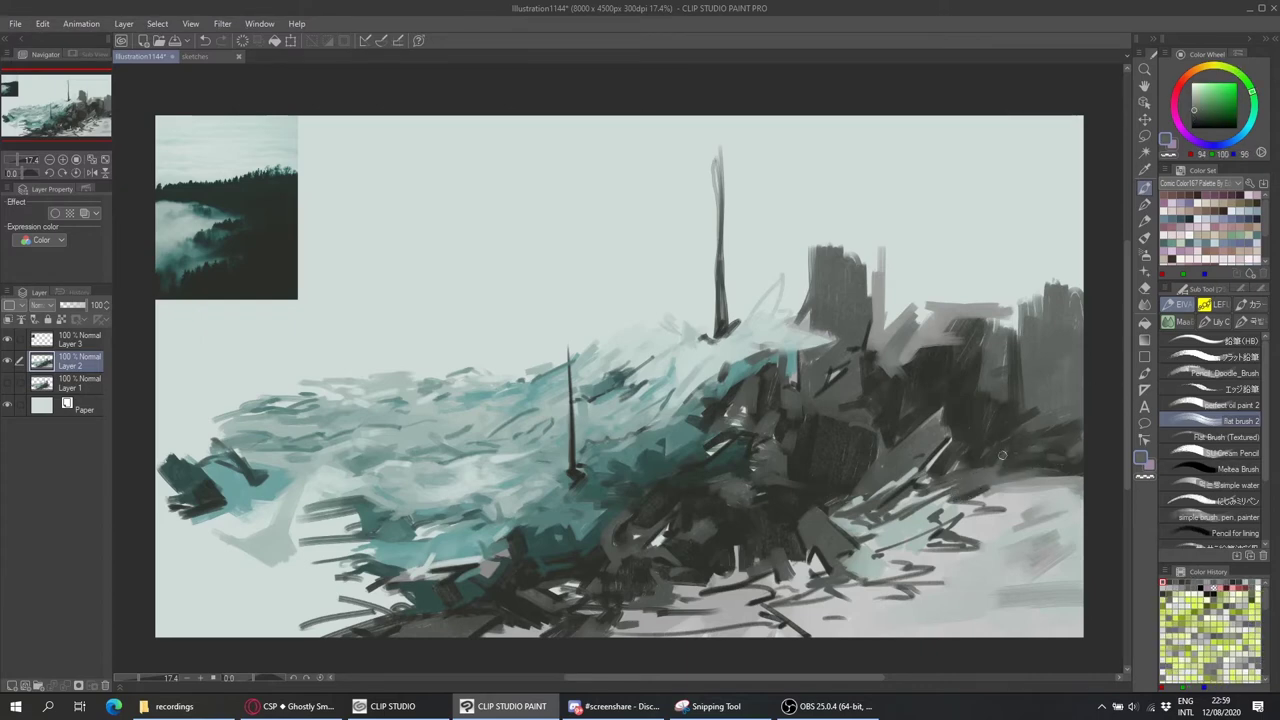
left_click(1002, 455, "alt")
mouse_move(1045, 485)
left_mouse_down()
mouse_move(995, 505)
mouse_move(1040, 505)
left_mouse_up()
Build up the lower left end of the slope with sampled teal strokes over the loose dark streaks.
left_click(735, 410, "alt")
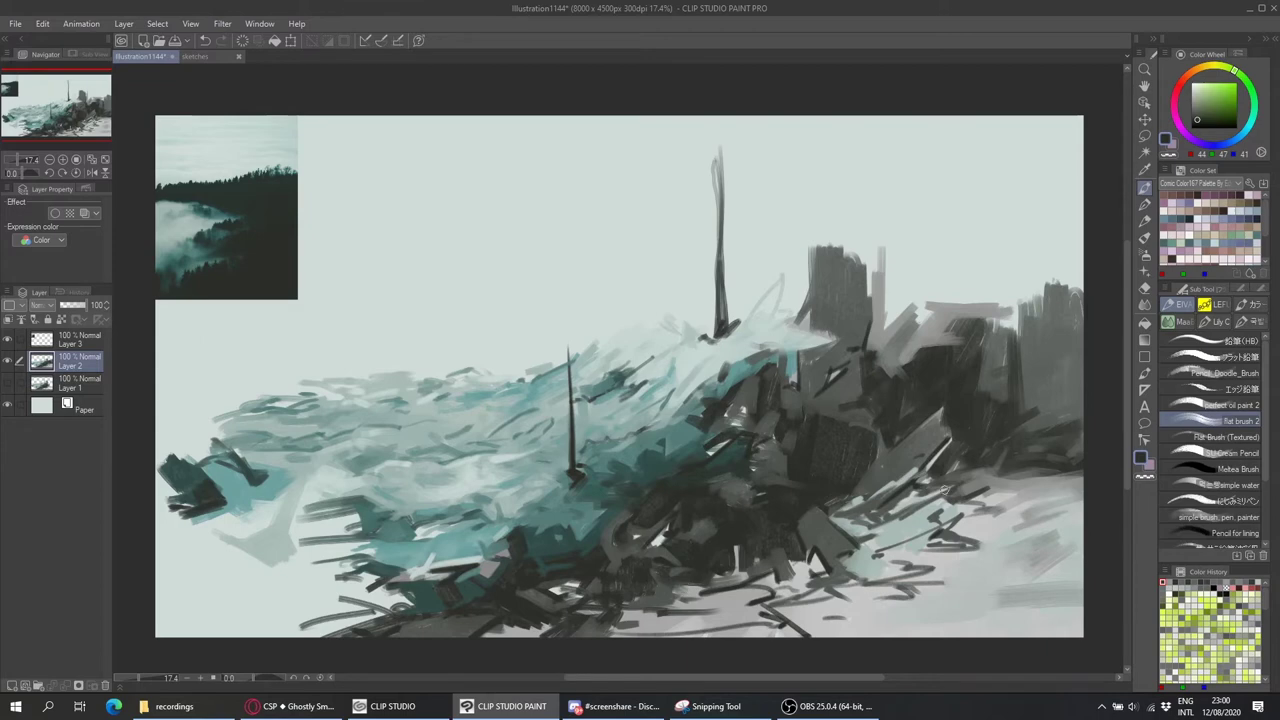
left_click(784, 401, "alt")
left_click_drag(376, 516, 322, 562)
mouse_move(298, 510)
left_mouse_down()
mouse_move(387, 492)
mouse_move(386, 539)
mouse_move(298, 572)
left_mouse_up()
left_click(370, 525, "alt")
mouse_move(386, 528)
left_mouse_down()
mouse_move(372, 548)
mouse_move(286, 577)
left_mouse_up()
Define the lower left edge of the teal slope with sampled dark and mid-teal strokes.
left_click(352, 612, "alt")
mouse_move(376, 572)
left_mouse_down()
mouse_move(334, 586)
mouse_move(326, 574)
mouse_move(342, 570)
left_mouse_up()
left_click(352, 560, "alt")
left_click(430, 560, "alt")
left_click_drag(444, 528, 416, 528)
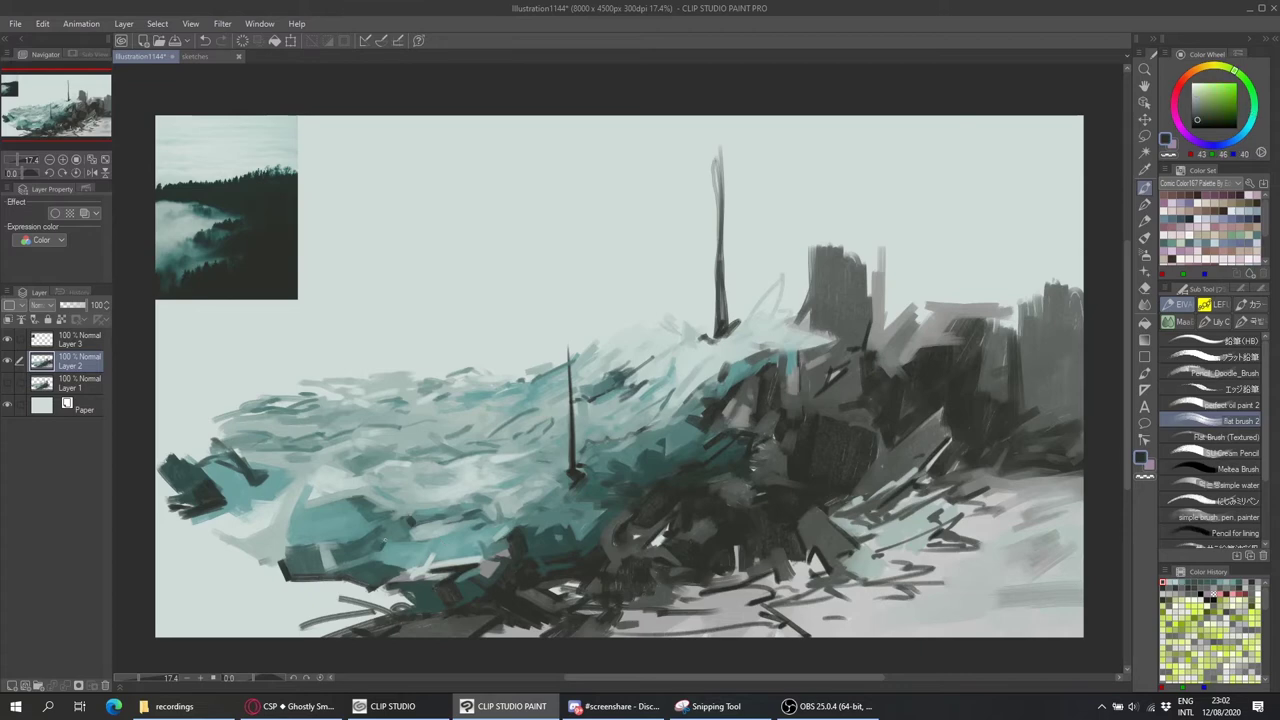
Rework the foreground rocks with sampled dark and grey strokes along the lower edge of the canvas.
left_click(566, 592, "alt")
left_click_drag(584, 580, 550, 604)
left_click_drag(670, 526, 640, 556)
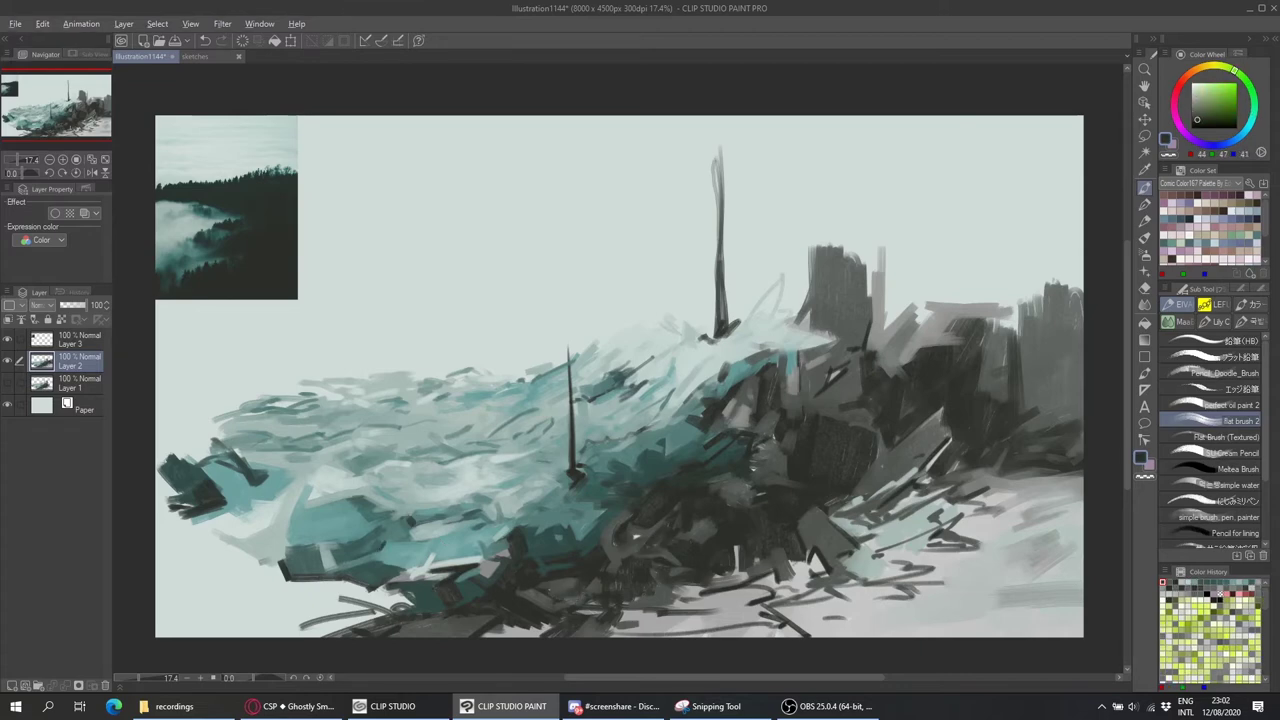
left_click(498, 632, "alt")
left_click(500, 630, "alt")
left_click_drag(790, 610, 680, 632)
left_click(980, 540, "alt")
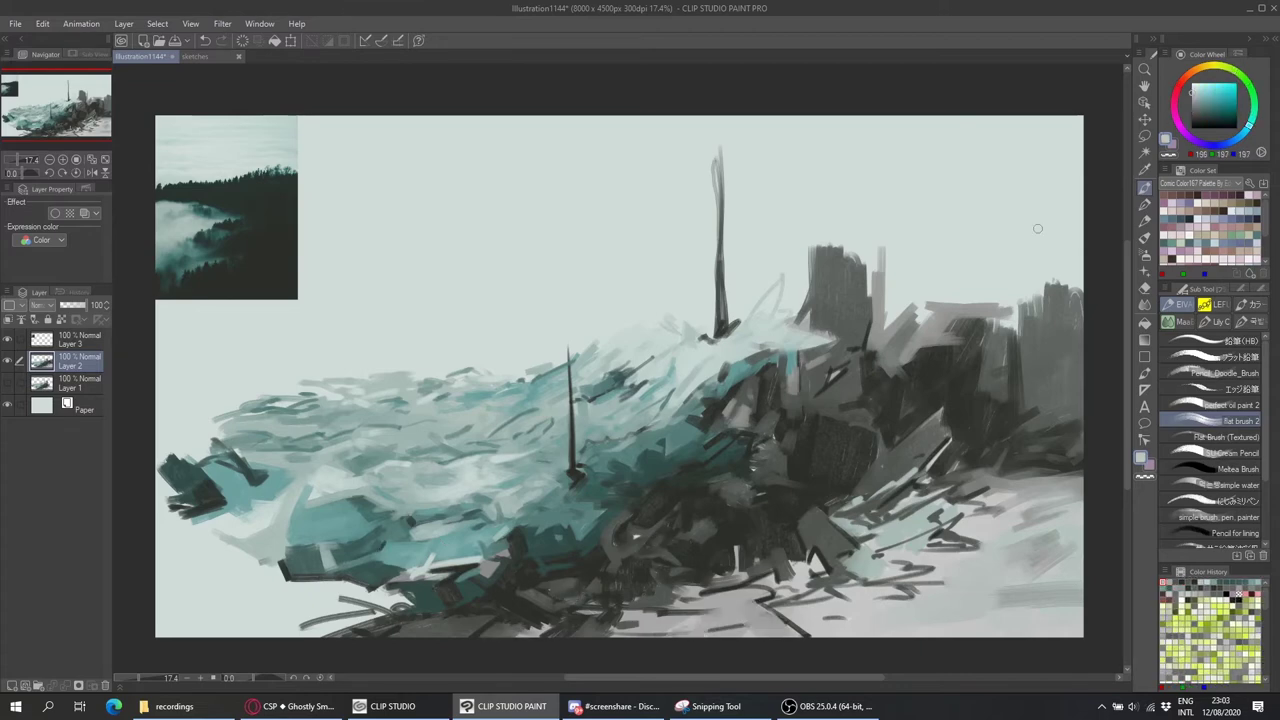
Draw a tall thin dark pole beside the existing one up to the canvas edge and thicken its base.
left_click_drag(755, 325, 755, 116)
left_click_drag(760, 290, 748, 326)
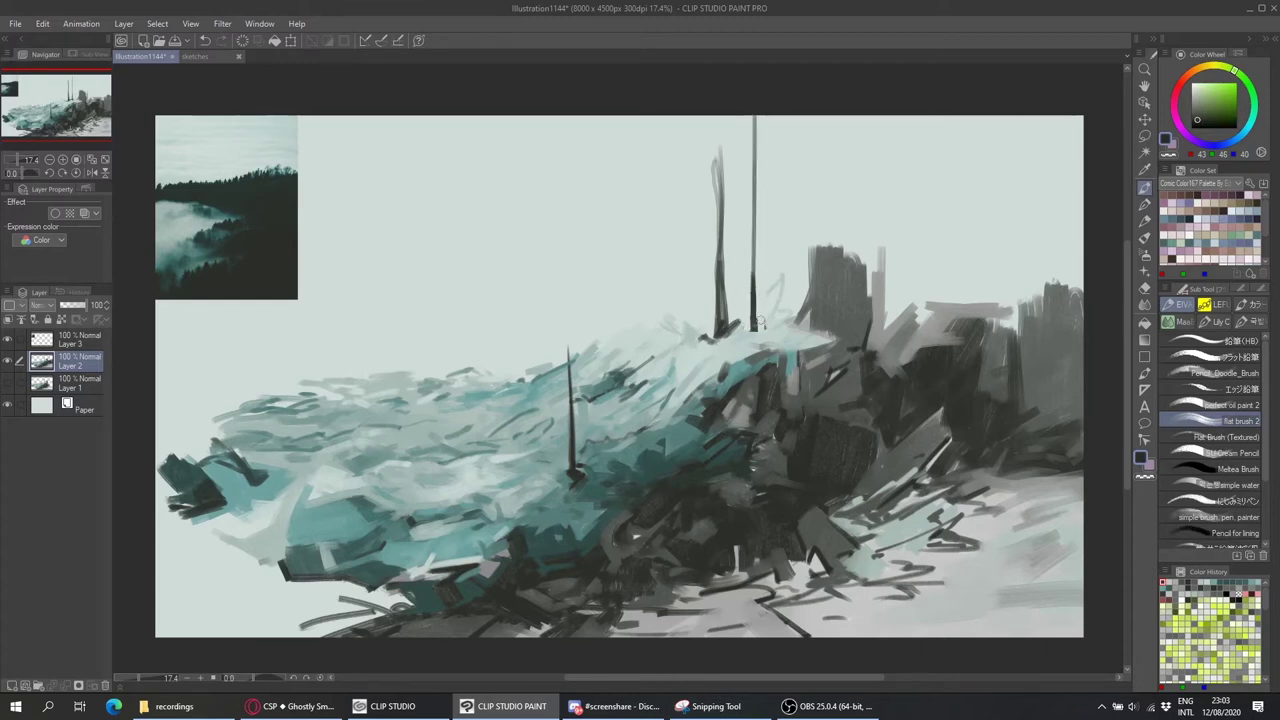
key("p")
left_click_drag(748, 318, 752, 334)
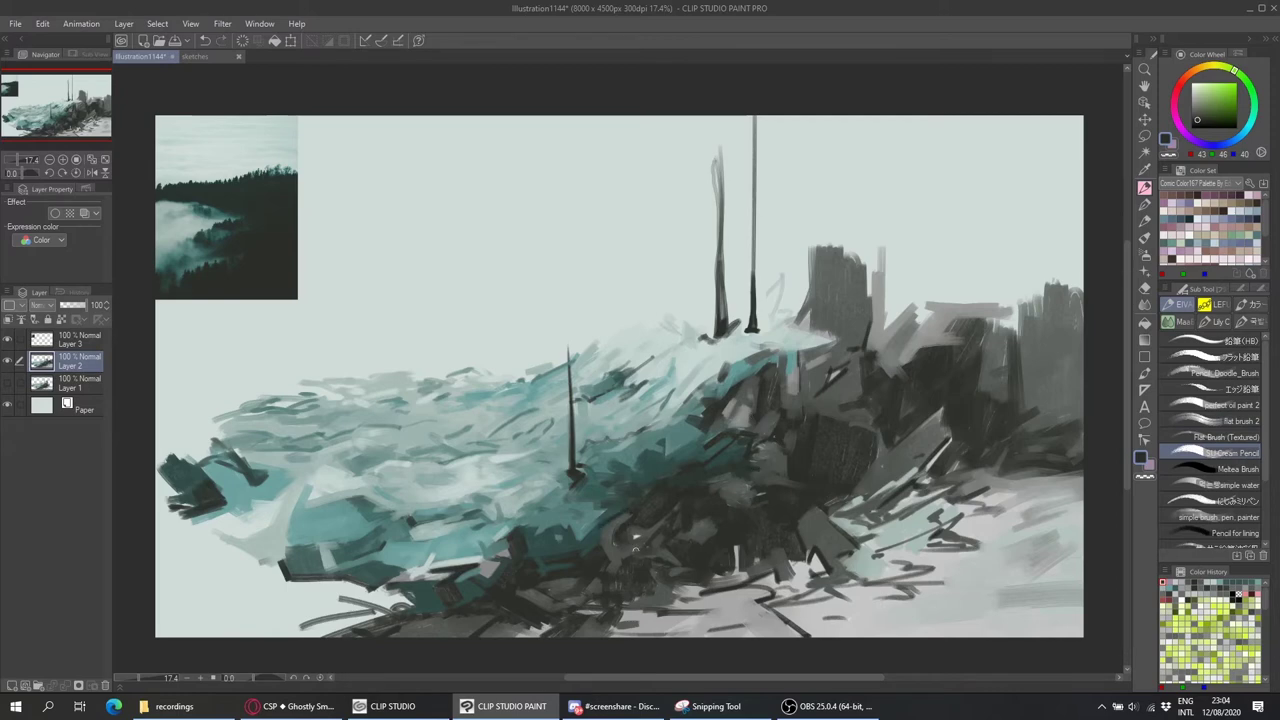
Sample teal from the slope and fill the empty lower left corner with broad teal strokes using flat brush 2.
left_click(645, 471, "alt")
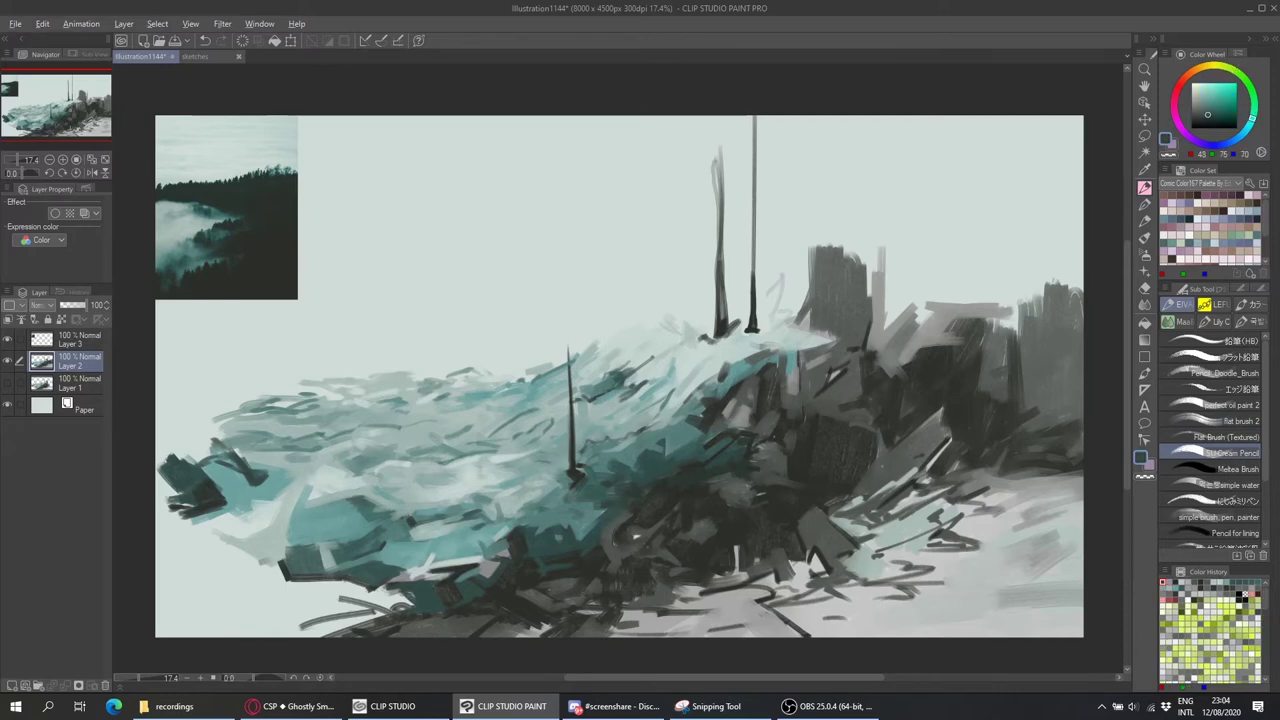
left_click(713, 450, "alt")
left_click(561, 510, "alt")
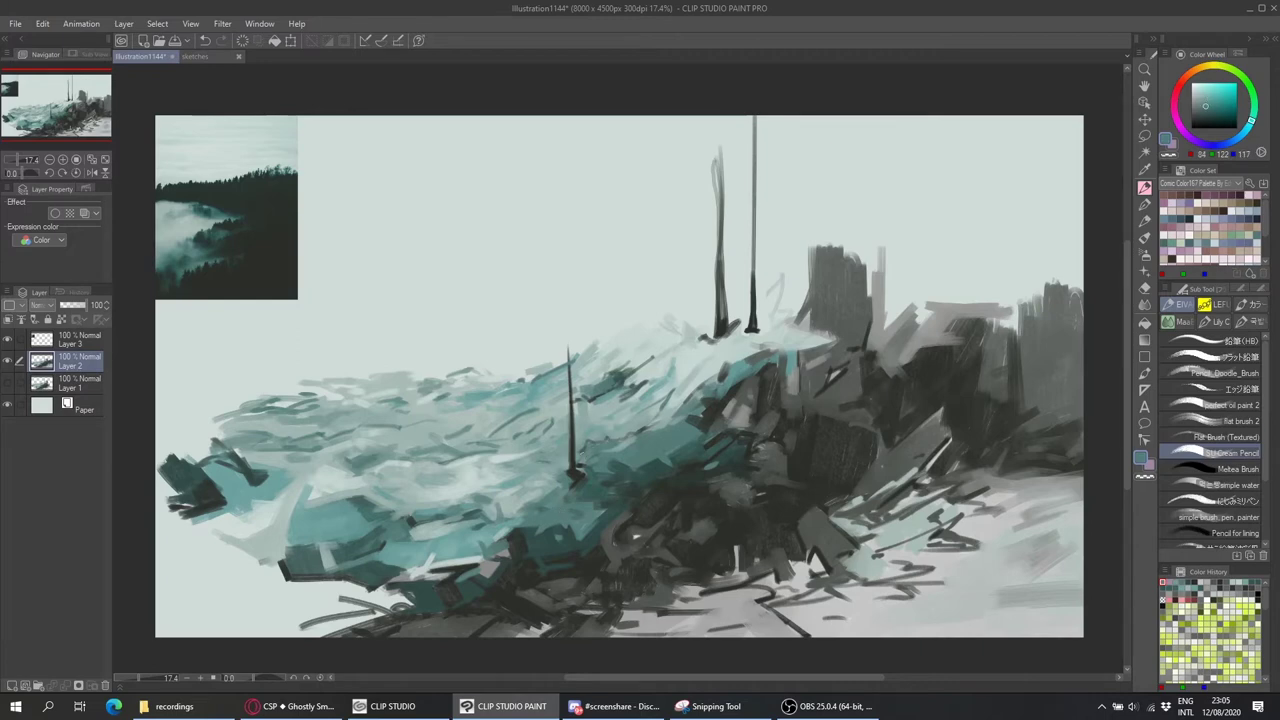
key("b")
left_click_drag(290, 540, 215, 612)
left_click_drag(250, 500, 140, 590)
left_click_drag(185, 470, 160, 535)
mouse_move(235, 585)
left_mouse_down()
mouse_move(335, 605)
mouse_move(215, 600)
left_mouse_up()
left_click_drag(190, 530, 330, 600)
left_click_drag(170, 620, 370, 610)
left_click_drag(250, 525, 225, 490)
Layer dark teal and pale sampled strokes over the lower left teal area, covering the loose lines beside the foreground rocks.
scroll(392, 454, "down", 1)
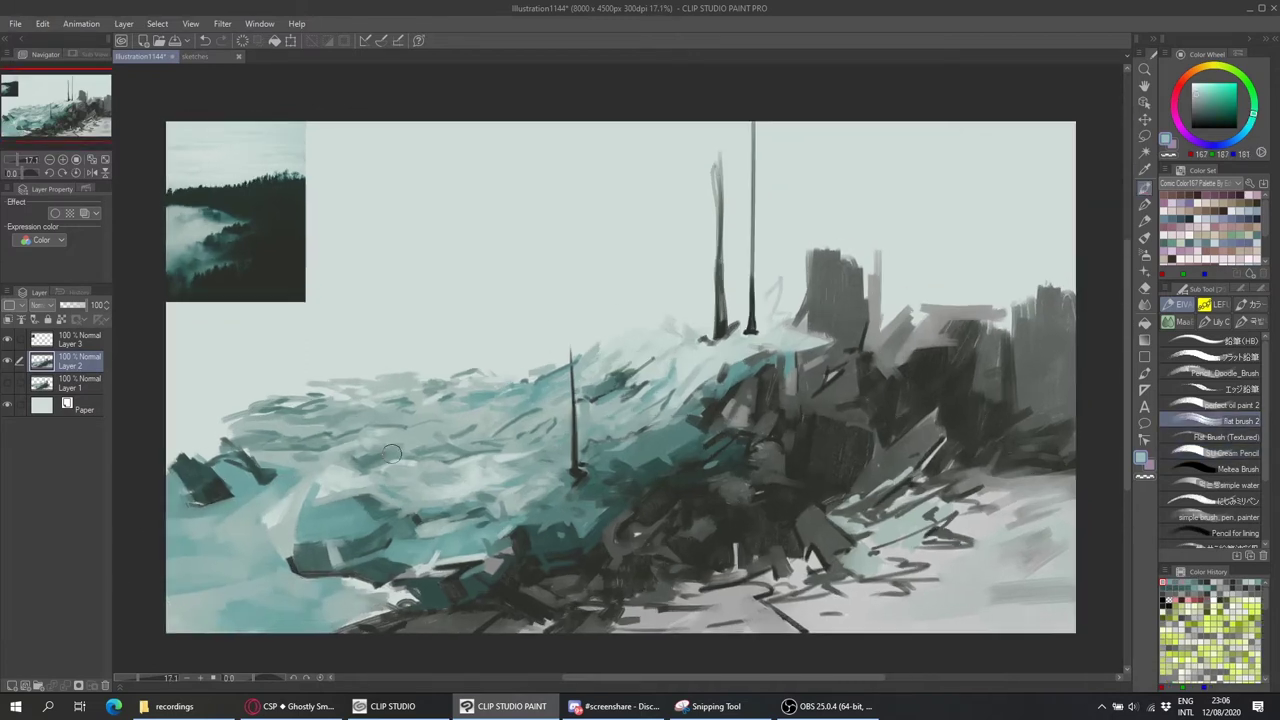
scroll(340, 515, "up", 1)
left_click(370, 580, "alt")
mouse_move(290, 600)
left_mouse_down()
mouse_move(360, 615)
mouse_move(410, 608)
left_mouse_up()
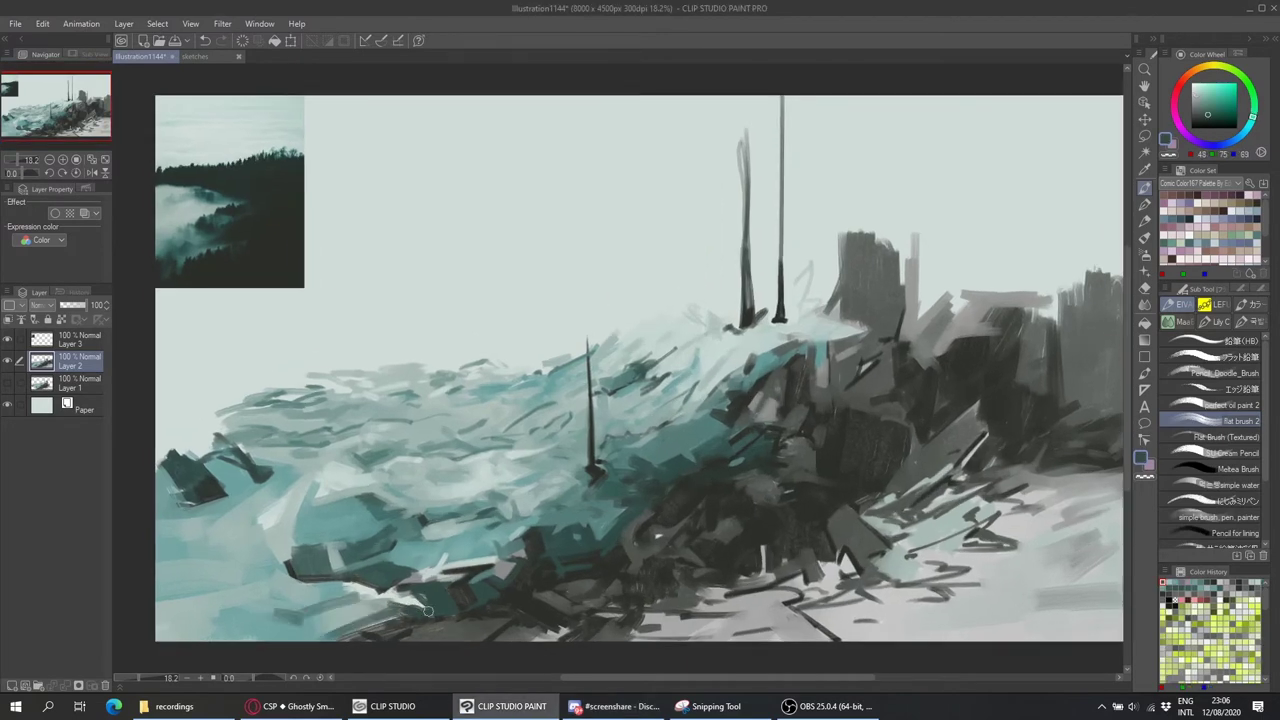
left_click(278, 537, "alt")
mouse_move(210, 497)
left_mouse_down()
mouse_move(166, 608)
mouse_move(250, 630)
left_mouse_up()
left_click(380, 585, "alt")
mouse_move(370, 570)
left_mouse_down()
mouse_move(438, 569)
mouse_move(375, 578)
mouse_move(304, 639)
mouse_move(335, 635)
left_mouse_up()
left_click(393, 617, "alt")
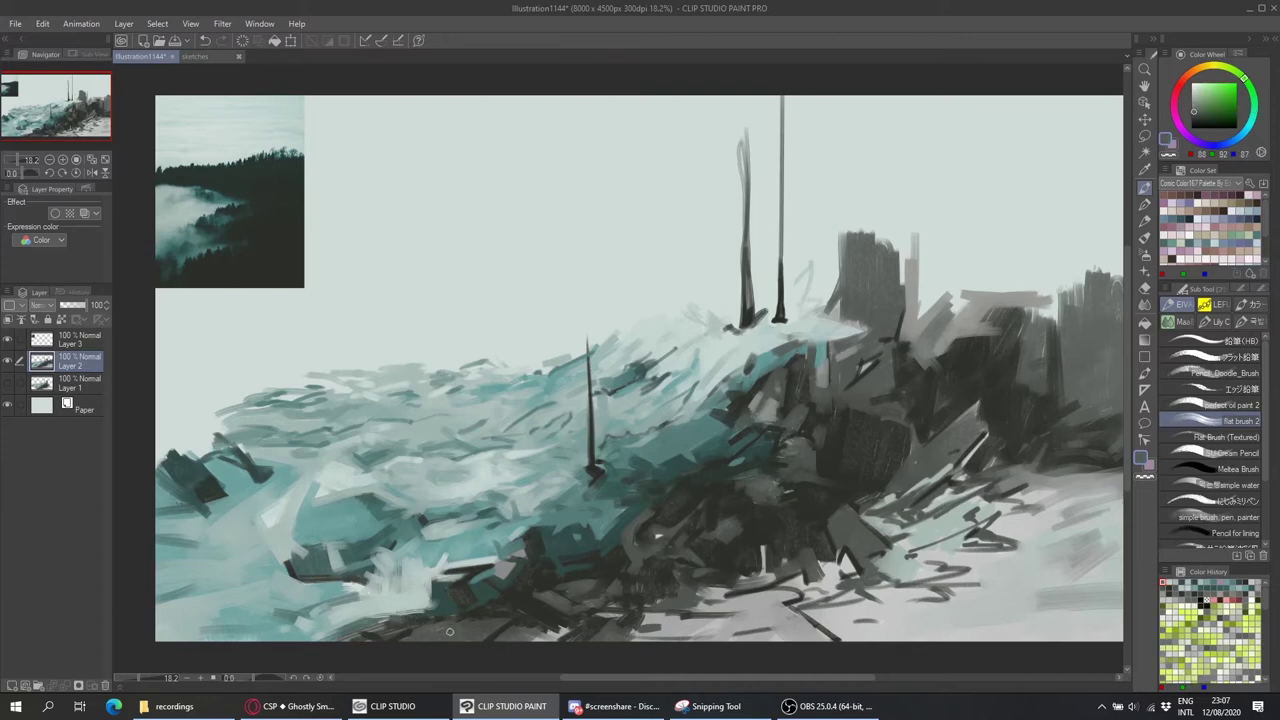
Refine the pale splash at the lower left tip of the dark rocks with sampled teal strokes.
left_click(419, 551, "alt")
left_click_drag(338, 587, 368, 592)
left_click(380, 580, "alt")
left_click_drag(442, 550, 416, 580)
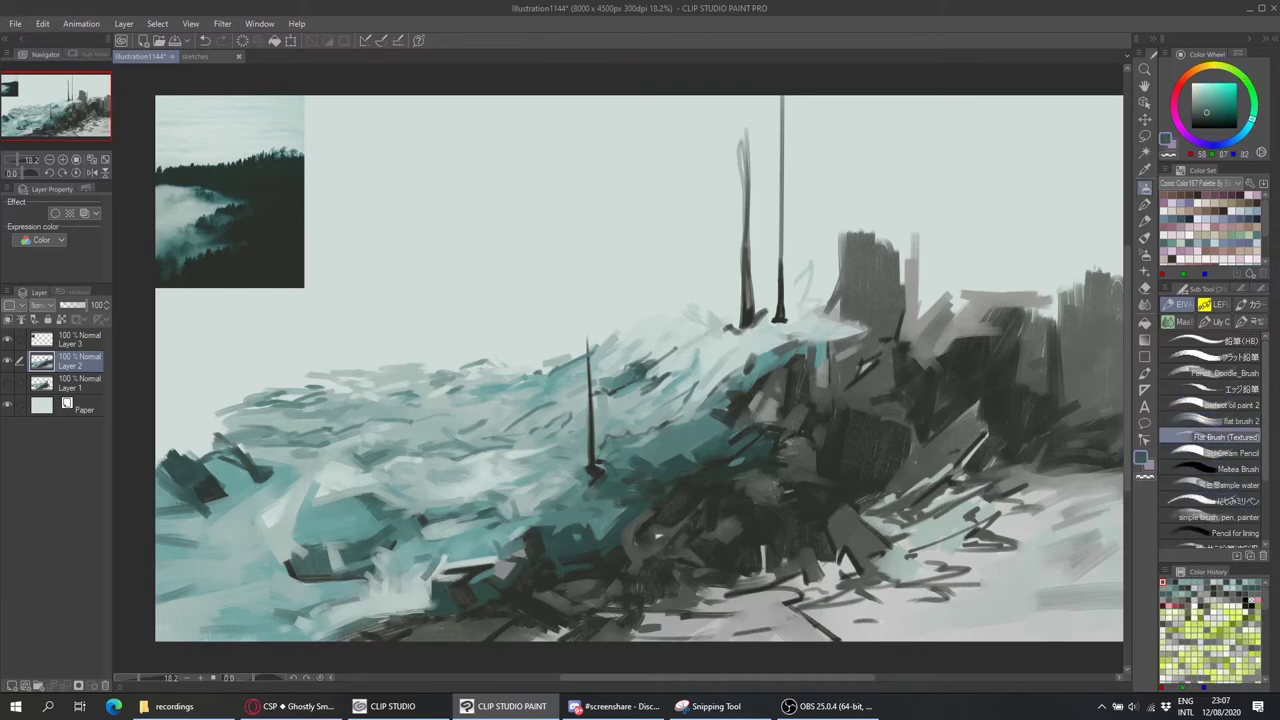
Soften the lower left teal area with pale sampled strokes using Flat Brush (Textured).
left_click(1225, 437)
left_click(250, 525, "alt")
left_click_drag(255, 512, 225, 540)
left_click_drag(201, 598, 277, 591)
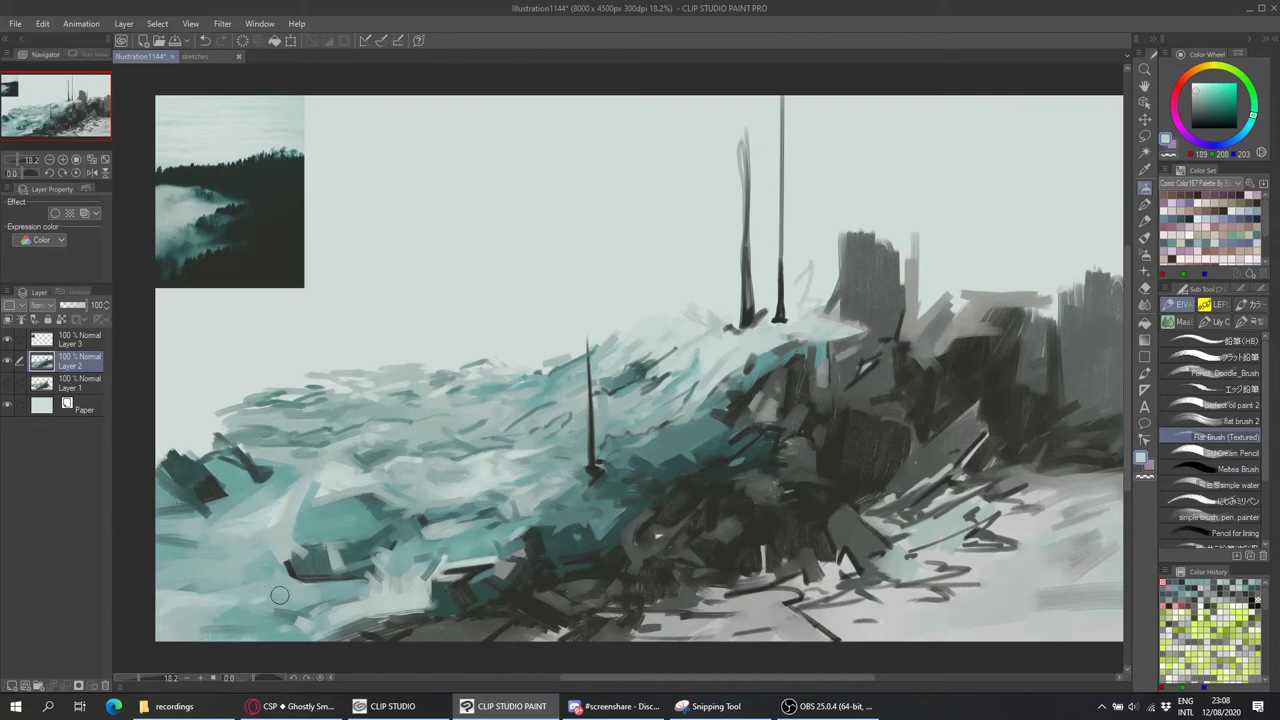
Paint a dark grey-teal rock stack with thin upright spikes above the left-edge rocks using flat brush 2.
left_click(1225, 421)
left_click(200, 485, "alt")
left_click_drag(165, 455, 185, 430)
left_click(175, 445, "alt")
mouse_move(210, 438)
left_mouse_down()
mouse_move(215, 390)
mouse_move(232, 380)
left_mouse_up()
mouse_move(185, 420)
left_mouse_down()
mouse_move(225, 345)
mouse_move(238, 362)
left_mouse_up()
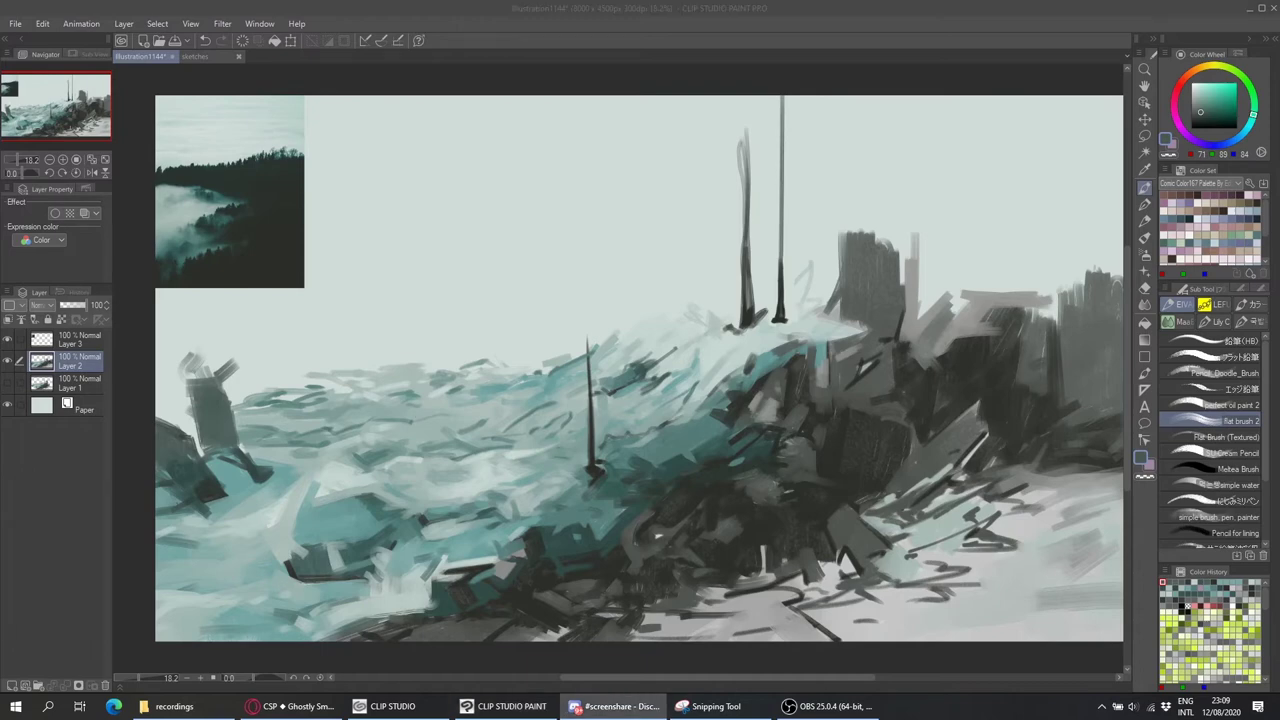
left_click_drag(230, 360, 223, 349)
mouse_move(160, 410)
left_mouse_down()
mouse_move(212, 383)
mouse_move(188, 346)
left_mouse_up()
left_click_drag(215, 395, 213, 336)
left_click(207, 420, "alt")
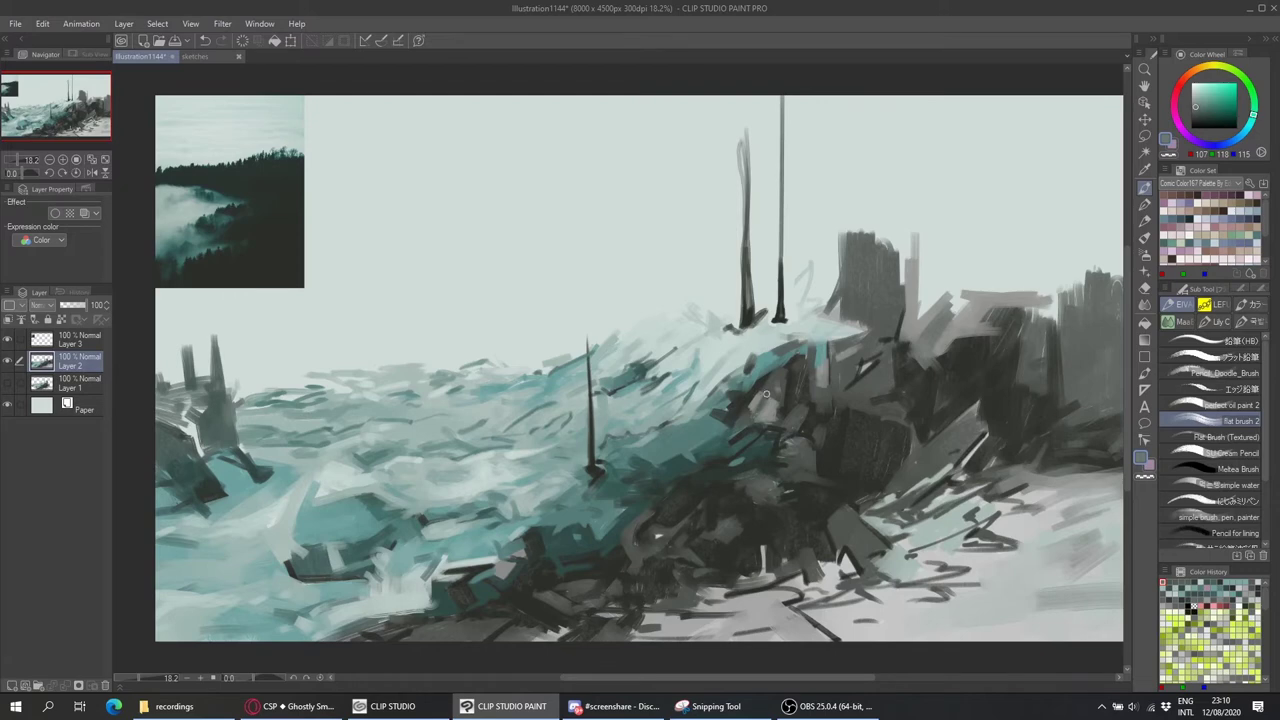
key("alt+Tab")
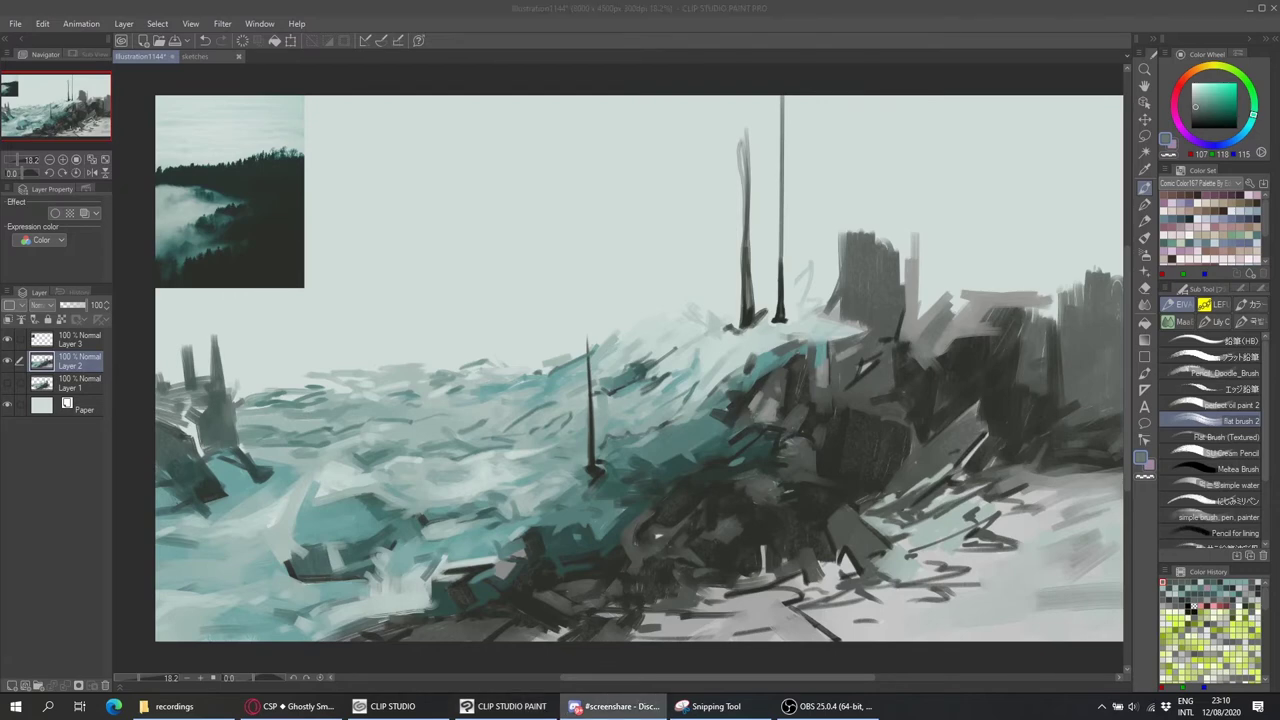
key("alt+Tab")
Work sampled teal strokes into the lower left water with Flat Brush (Textured).
left_click(1230, 453)
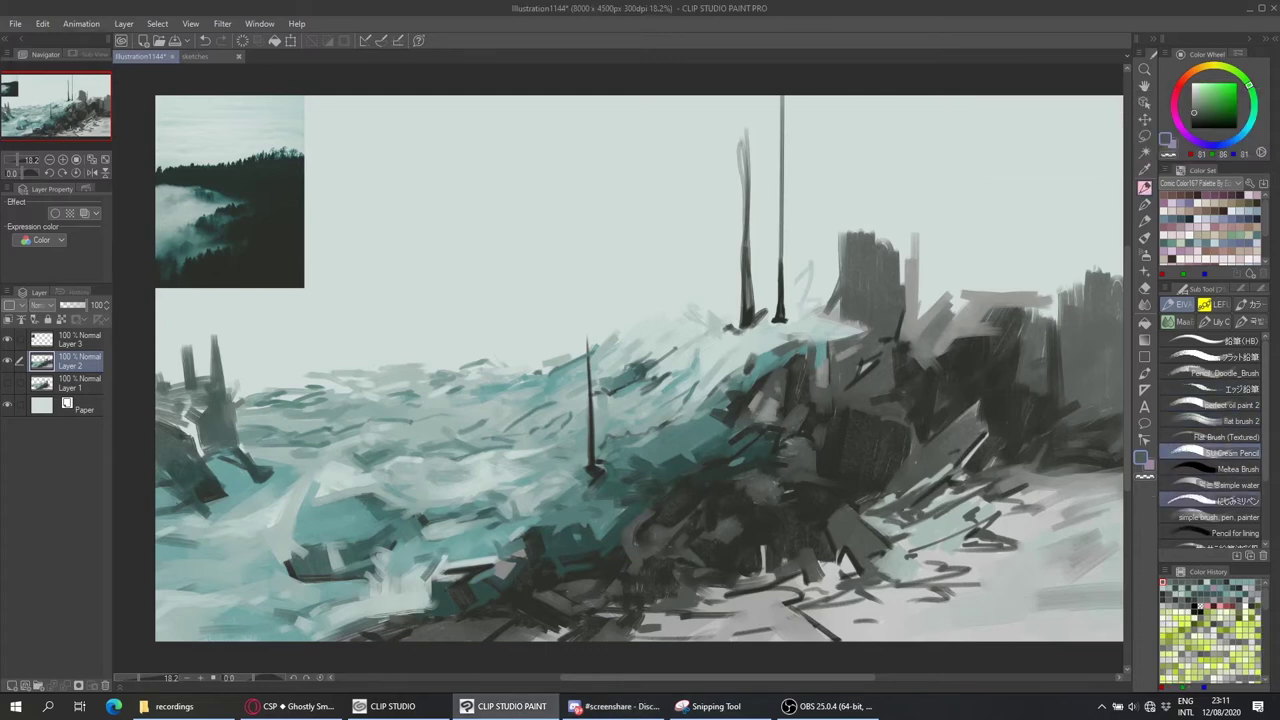
left_click(1226, 437)
left_click(360, 505, "alt")
left_click(483, 520, "alt")
left_click_drag(182, 592, 355, 574)
left_click_drag(320, 534, 301, 495)
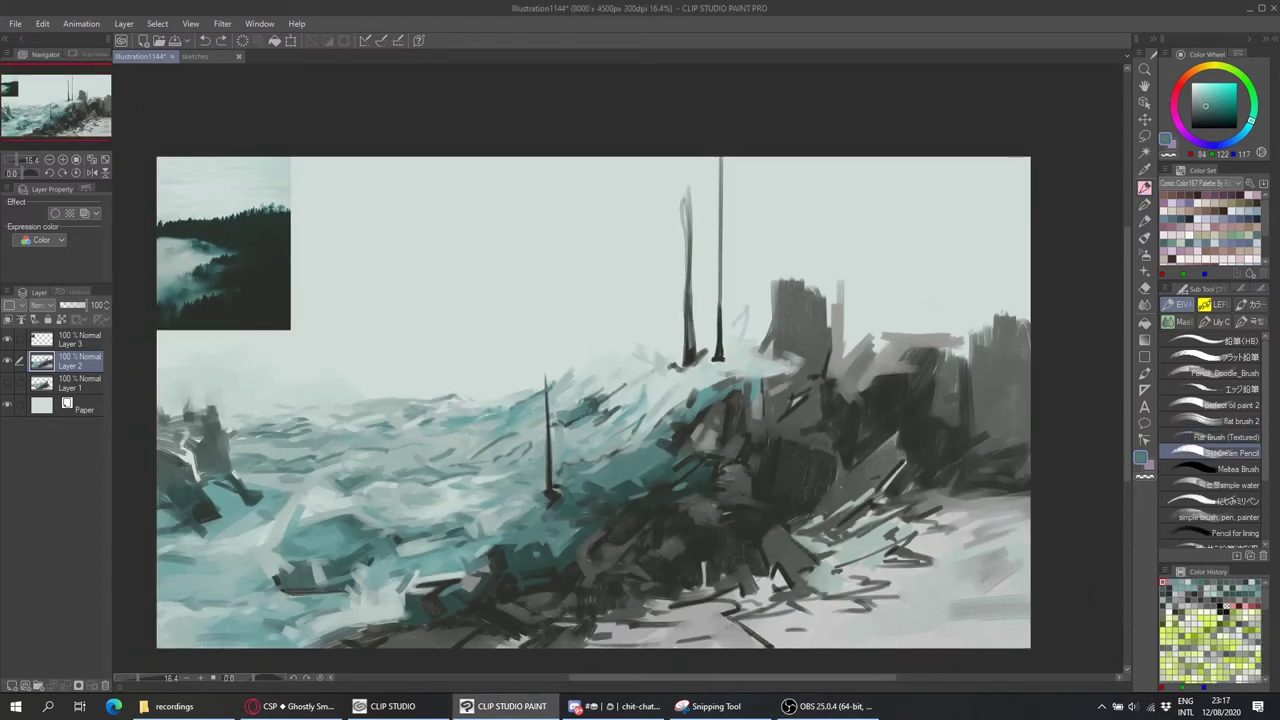
Layer sampled teal strokes on the slope between the small pole and the dark rocks with flat brush 2.
key("b")
scroll(714, 420, "up", 2)
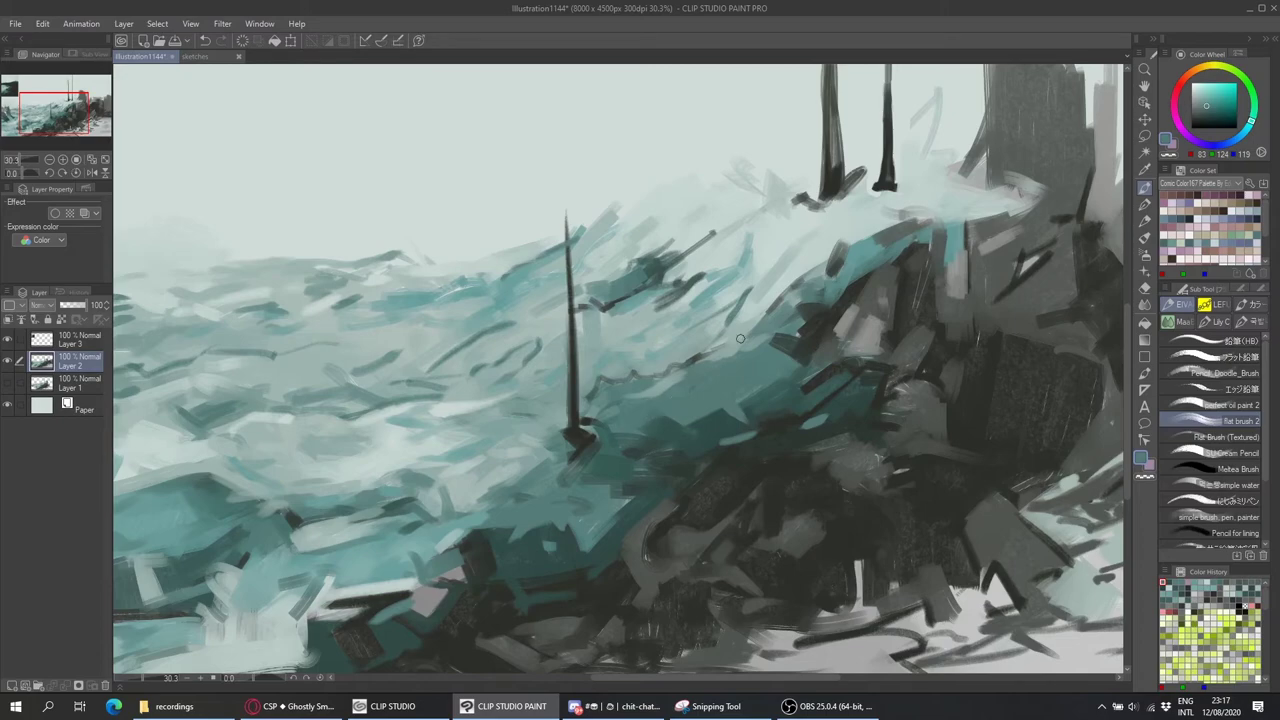
left_click_drag(782, 340, 790, 386)
left_click(700, 300, "alt")
left_click_drag(666, 348, 610, 382)
mouse_move(722, 270)
left_mouse_down()
mouse_move(690, 293)
mouse_move(740, 330)
mouse_move(780, 390)
mouse_move(755, 394)
left_mouse_up()
left_click(690, 293, "alt")
Refine the edge where the teal slope meets the dark rocks using the Cream Pencil and sampled colours.
key("p")
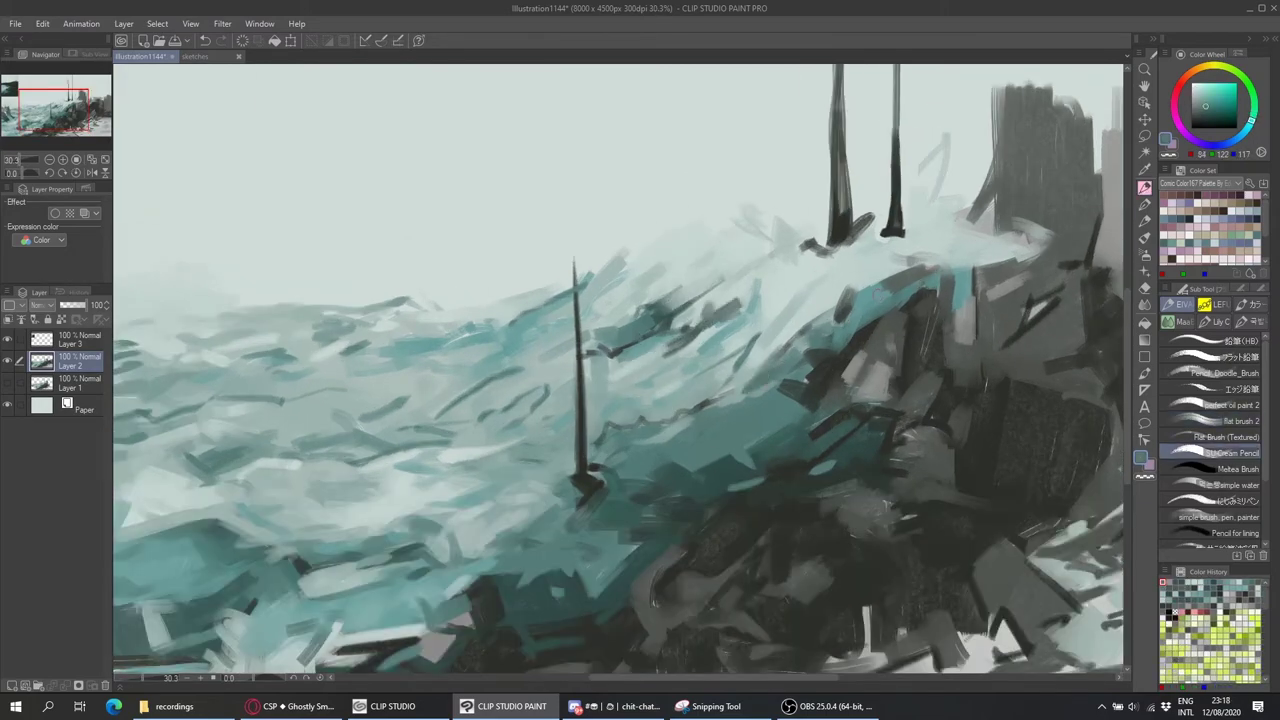
left_click_drag(862, 289, 870, 285)
left_click(843, 374, "alt")
left_click(815, 395, "alt")
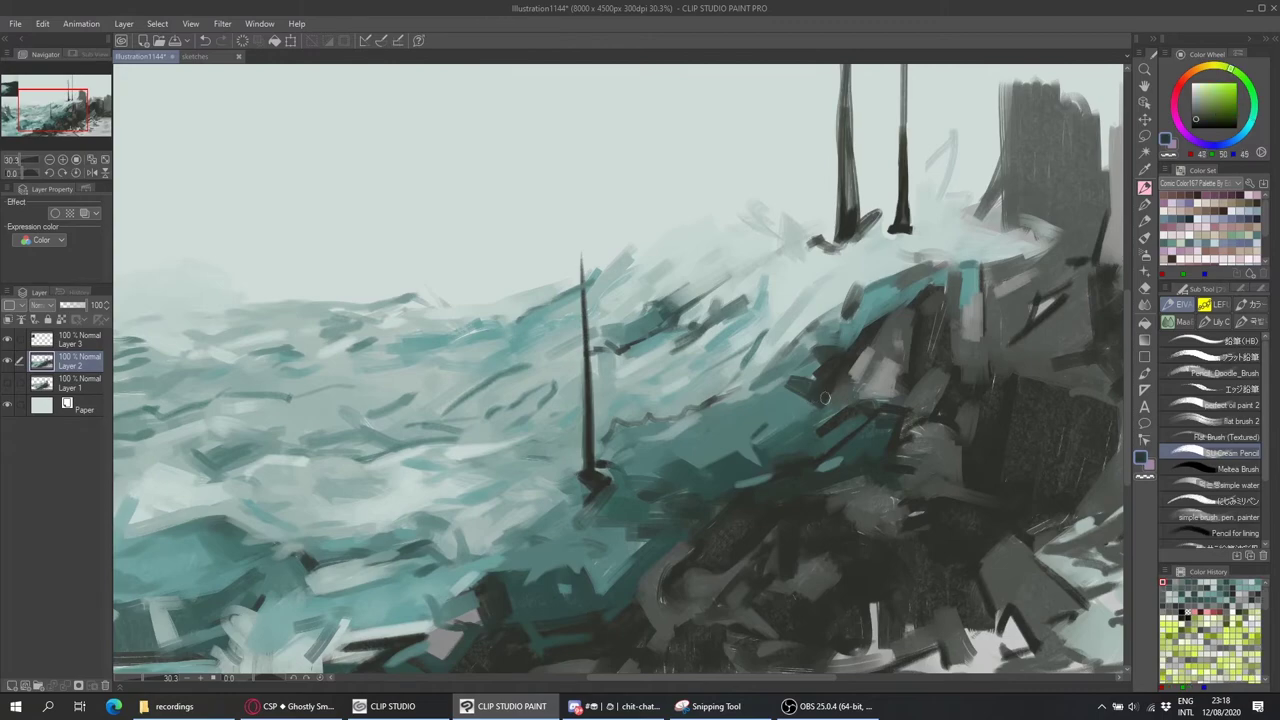
Touch up the wave and pale splash at the lower left with sampled teals using flat brush 2.
scroll(815, 395, "down", 2)
key("b")
left_click_drag(434, 527, 455, 505)
left_click(419, 482, "alt")
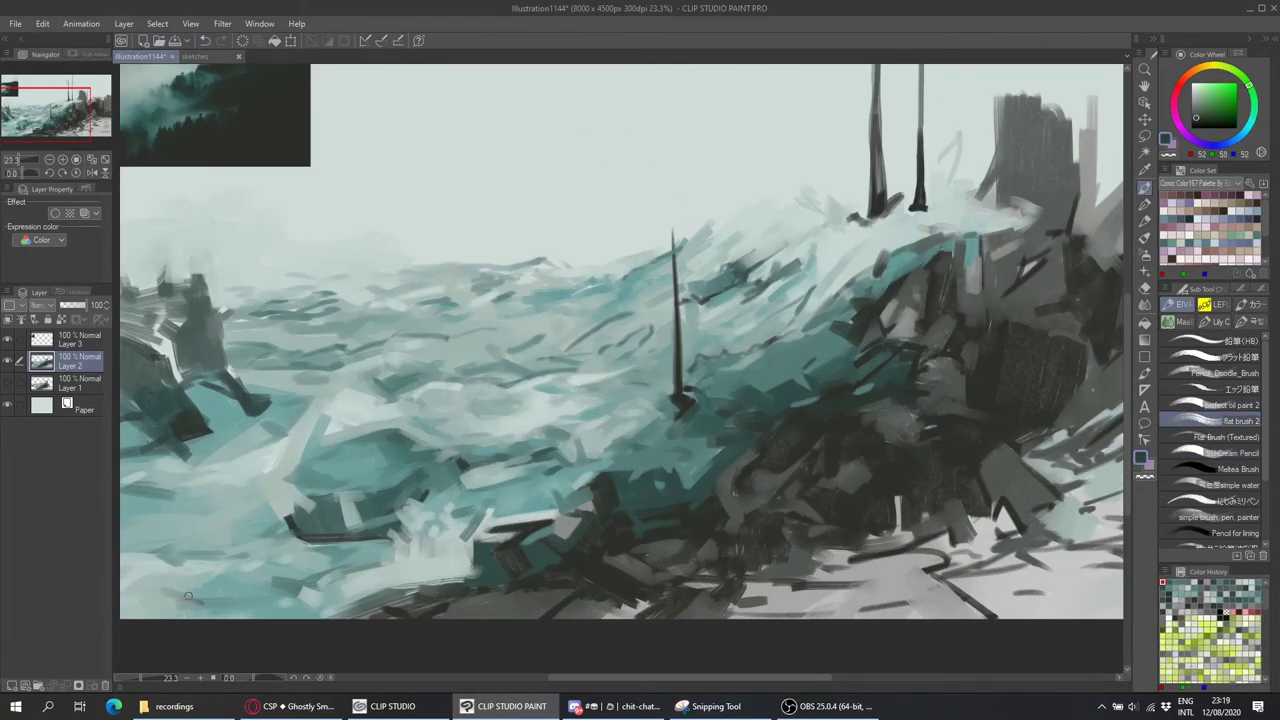
scroll(570, 573, "up", 1)
left_click(570, 573, "alt")
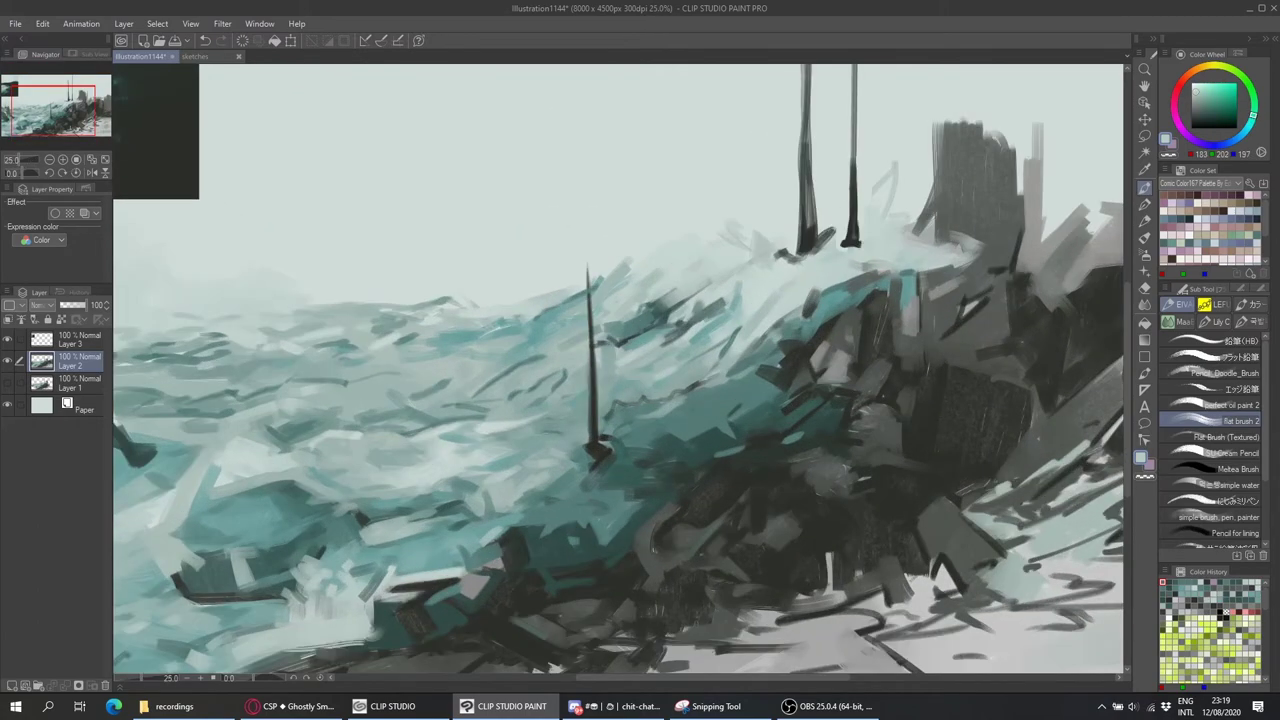
left_click(616, 356, "alt")
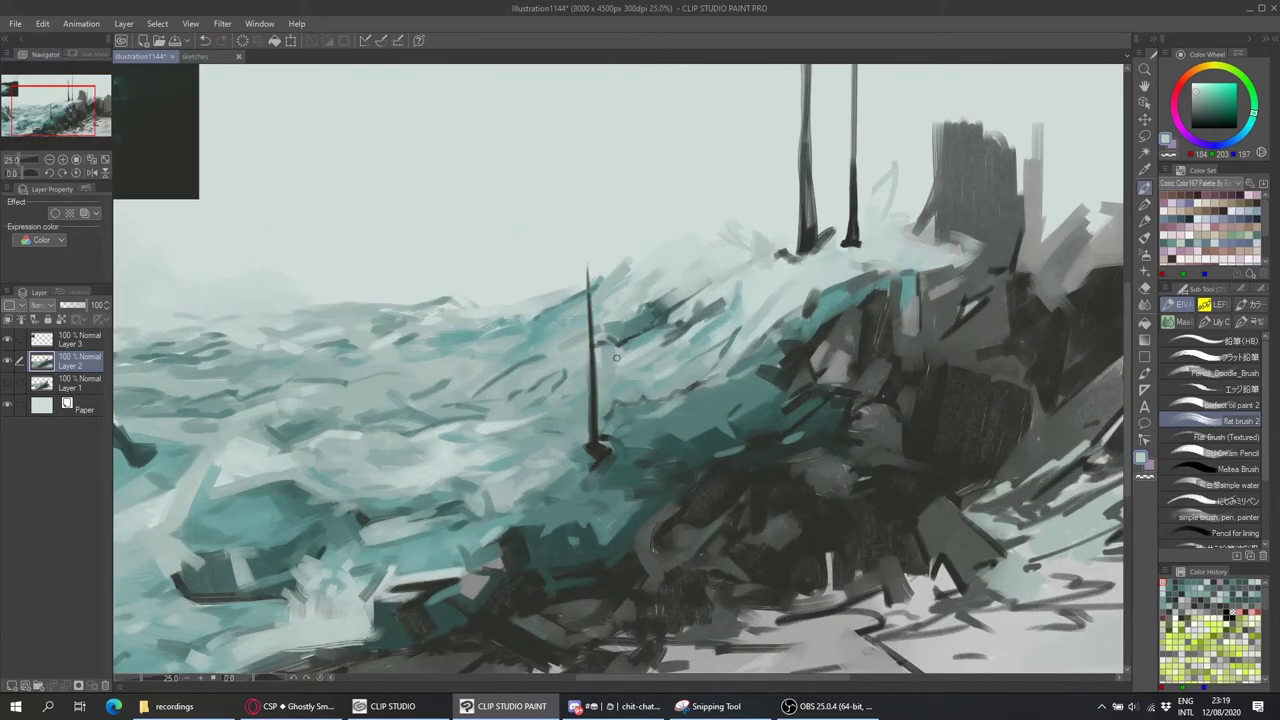
Add small pale and mid-teal accents across the left and middle water with sampled colours.
scroll(617, 362, "down", 2)
key("p")
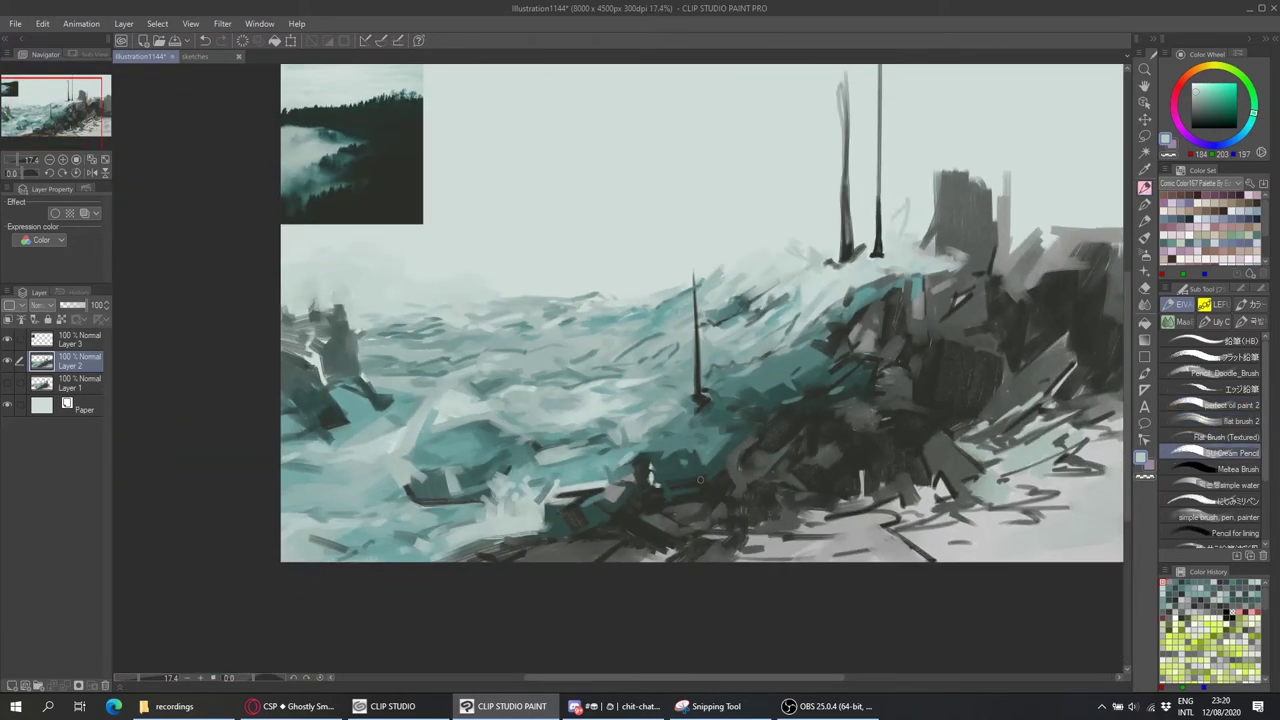
left_click(337, 535, "alt")
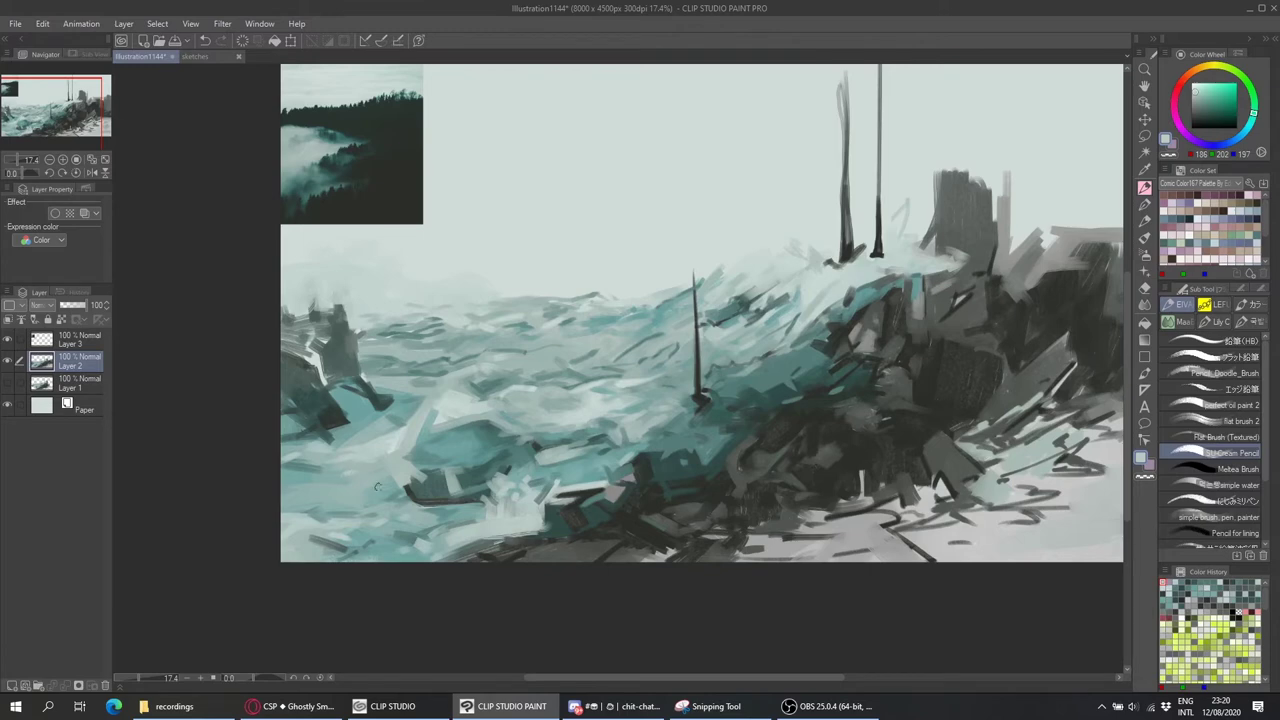
key("b")
left_click(532, 362, "alt")
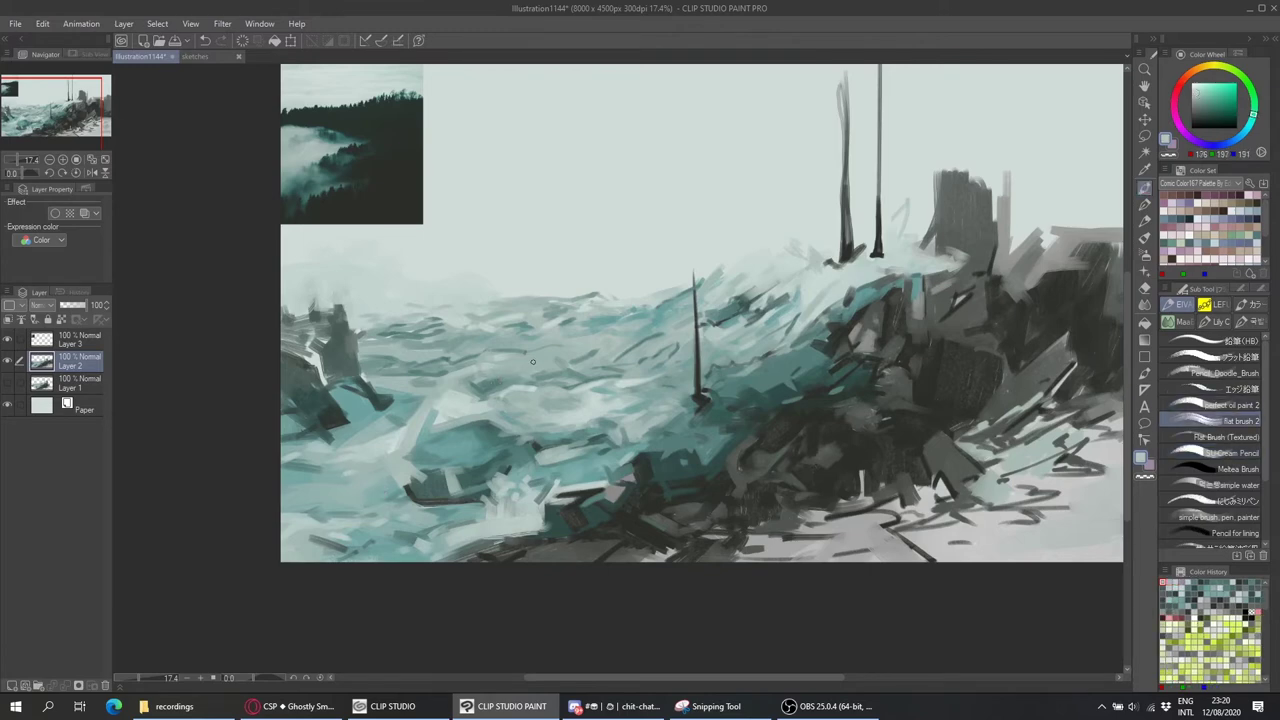
left_click(505, 390, "alt")
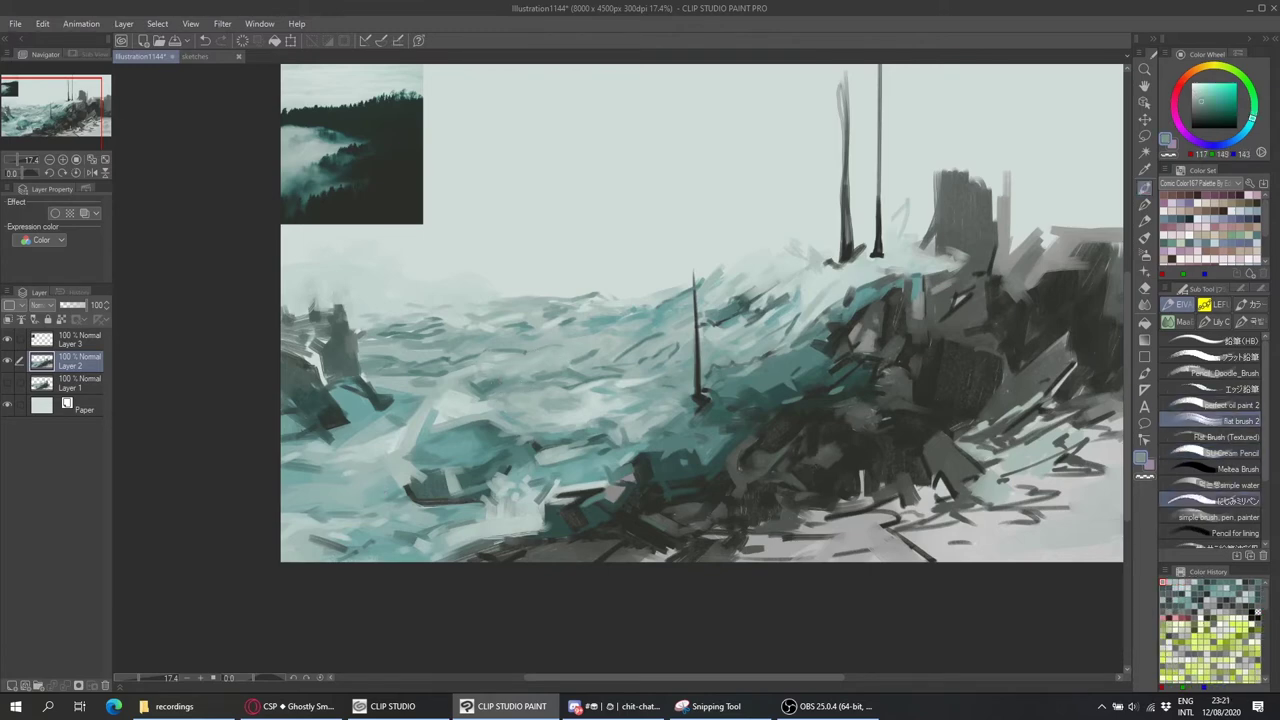
Soften the middle water with sampled pale teal using Flat Brush (Textured).
left_click(1226, 437)
left_click(539, 396, "alt")
left_click(605, 400, "alt")
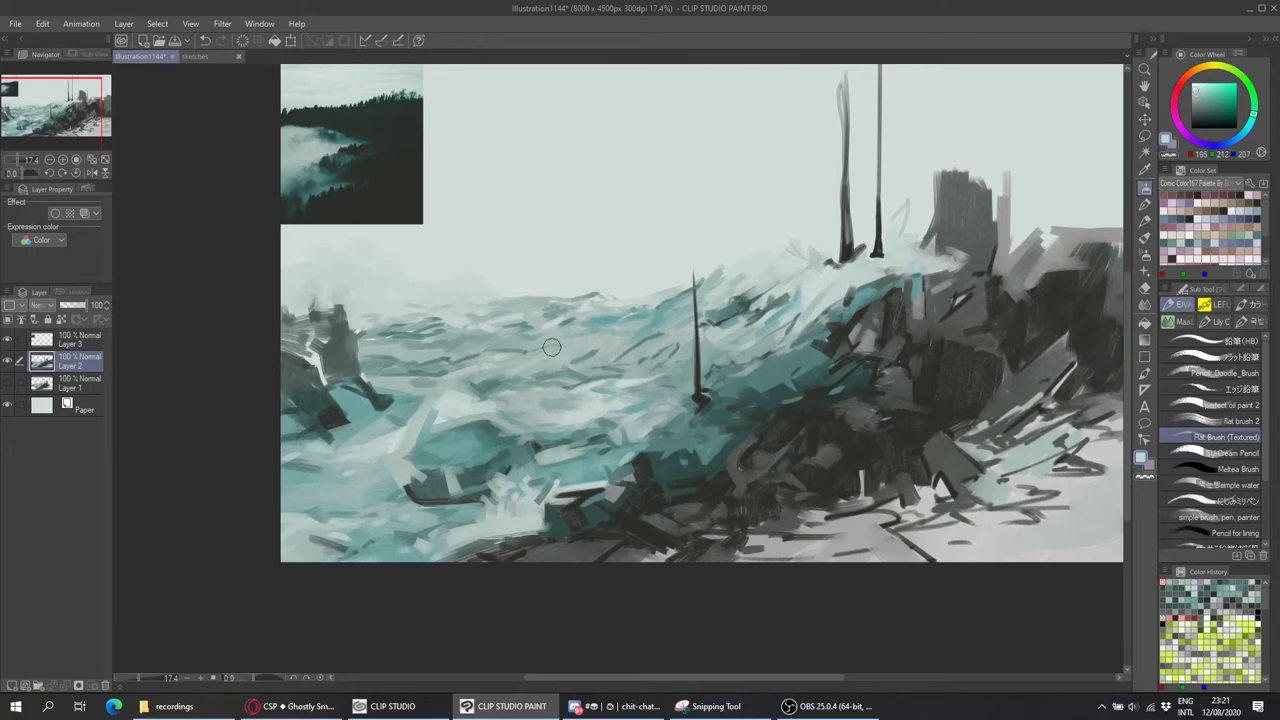
scroll(580, 340, "down", 2)
scroll(600, 355, "up", 3)
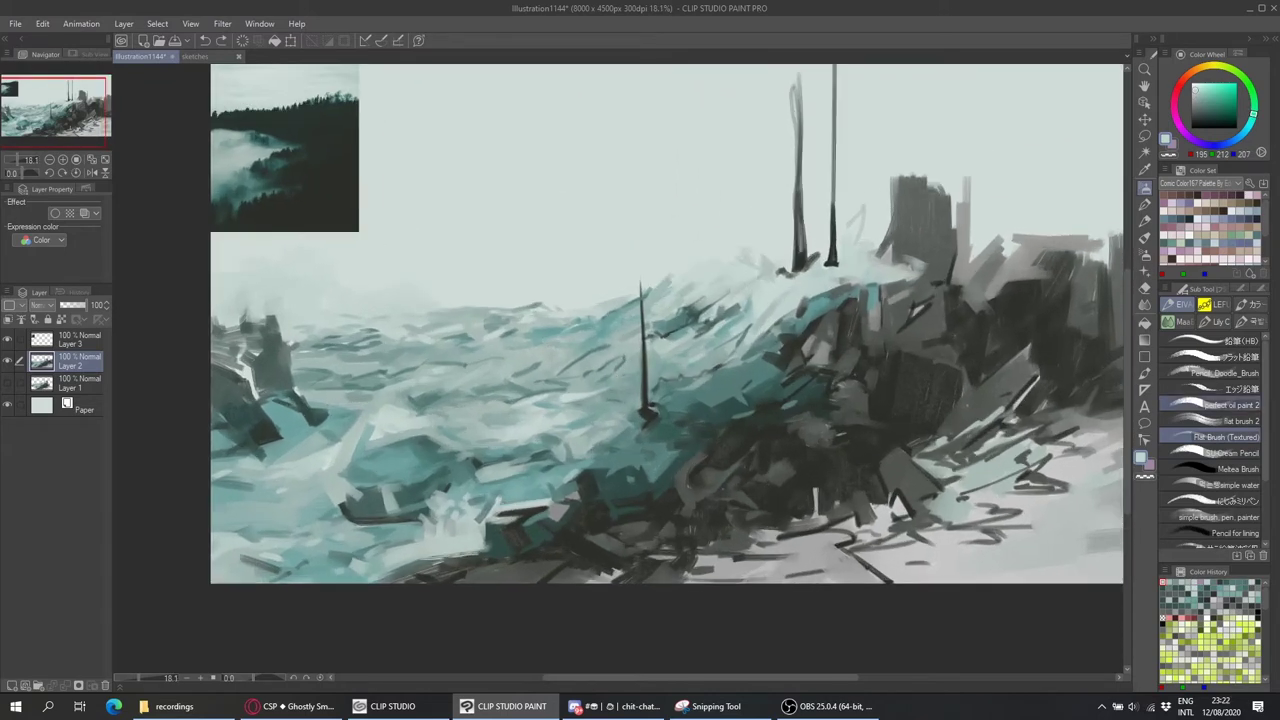
Brush pale teal strokes across the water beside the left-edge rocks with flat brush 2.
left_click(1230, 421)
left_click_drag(366, 395, 420, 410)
left_click(355, 410, "alt")
left_click_drag(345, 470, 478, 437)
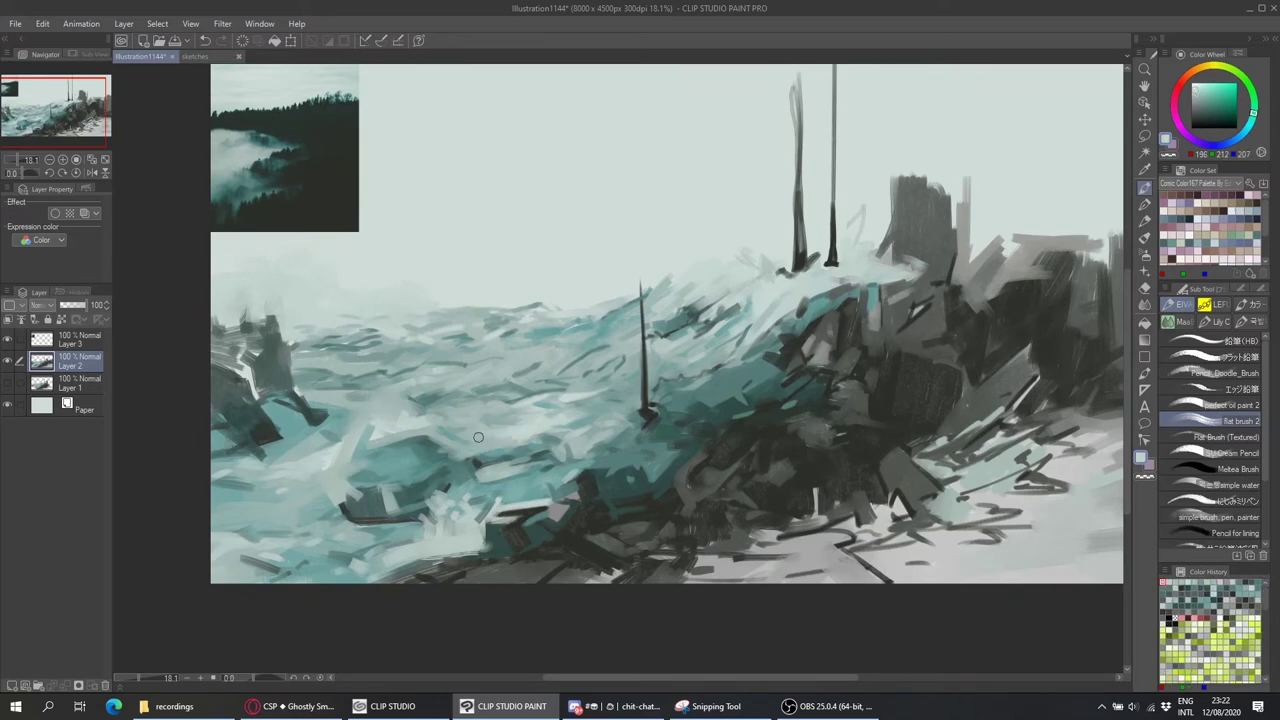
Deepen the lower left wave above the dark curved line with sampled mid and dark teals.
left_click(457, 473, "alt")
left_click(457, 443, "alt")
left_click(340, 503, "alt")
left_click(404, 468, "alt")
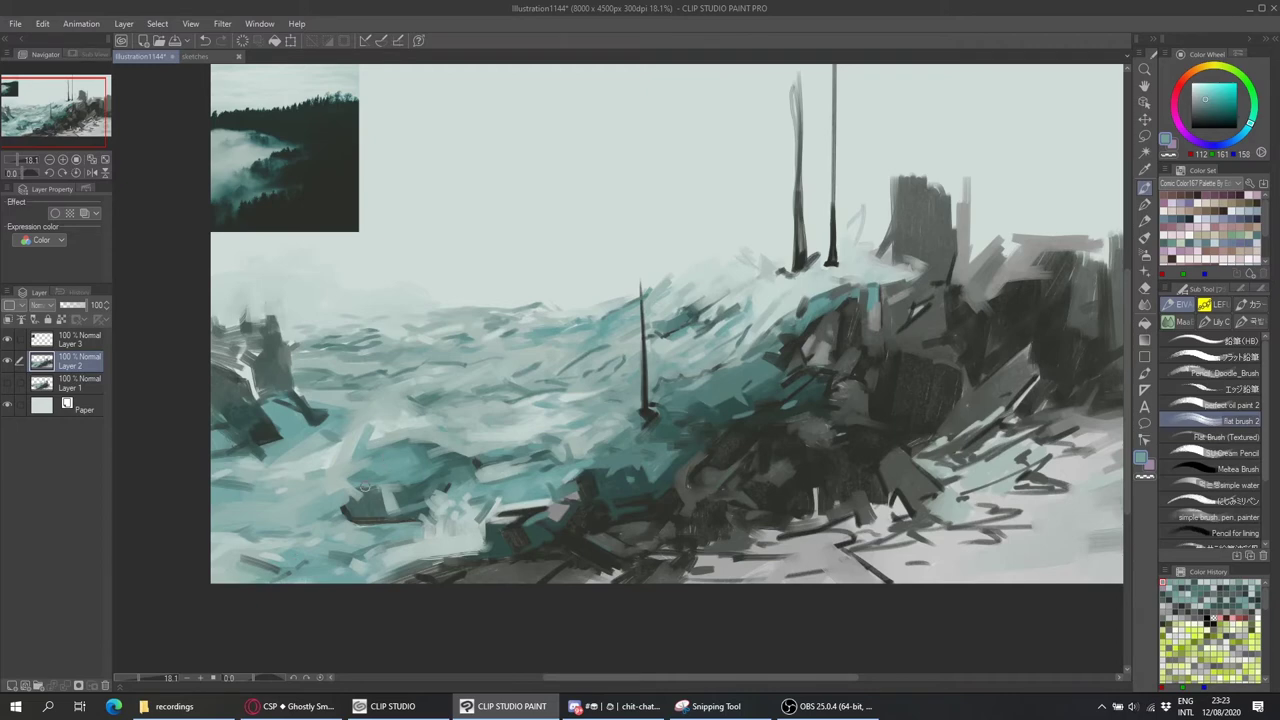
Refine the distant water along the horizon with sampled muted teals, switching to the Meltea Brush.
key("b")
left_click(445, 317, "alt")
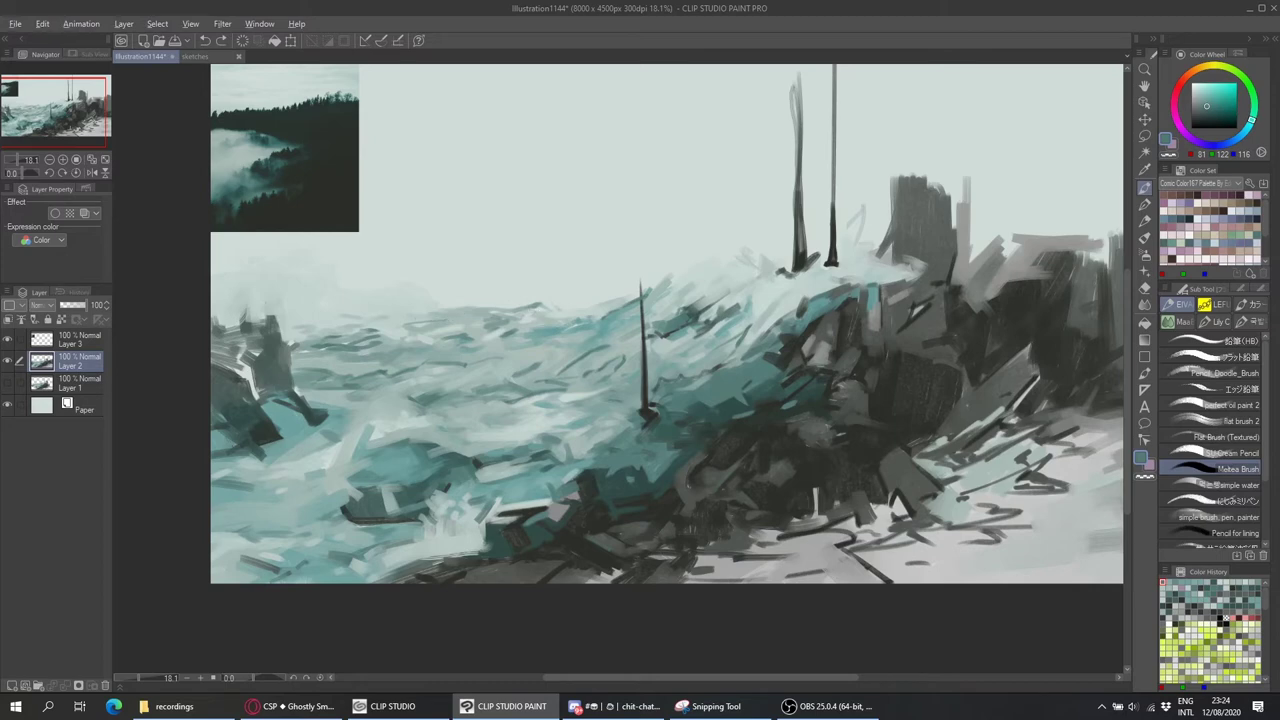
left_click(409, 315, "alt")
left_click(409, 311, "alt")
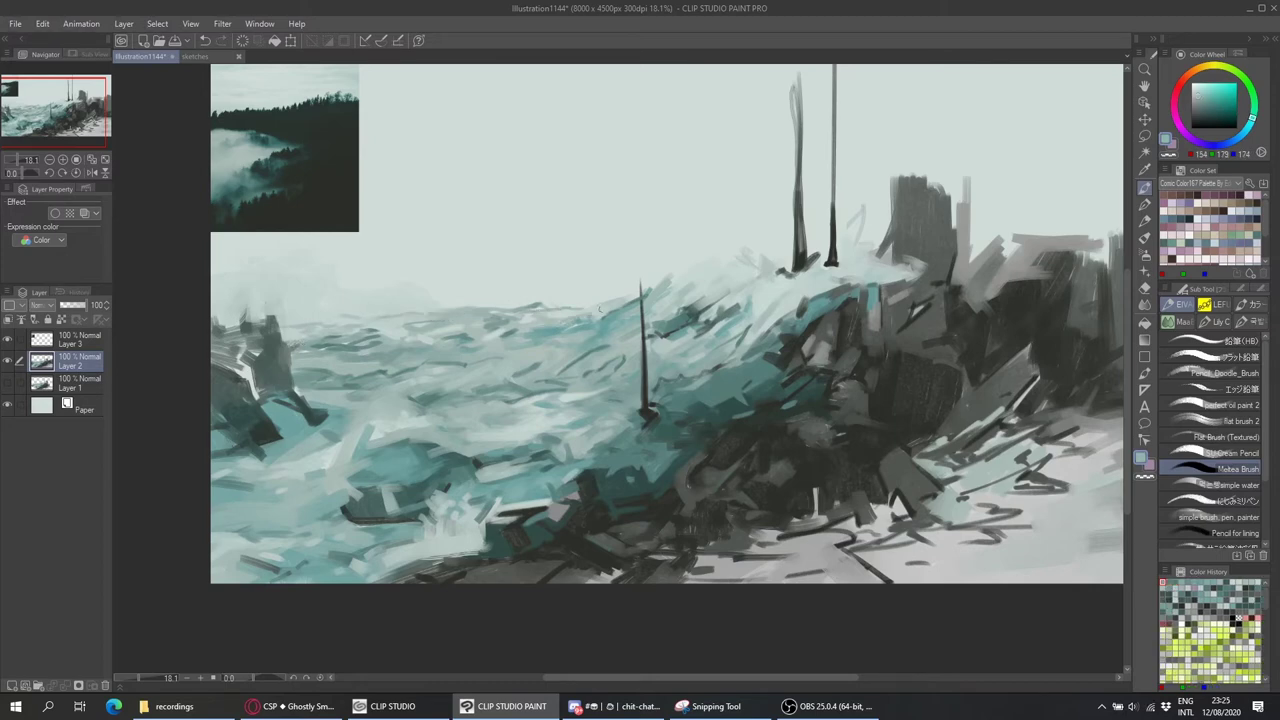
Break up the pale splash at the tip of the dark rocks with sampled strokes using the Meltea Brush.
left_click(434, 548, "alt")
left_click_drag(428, 540, 472, 520)
mouse_move(395, 555)
left_mouse_down()
mouse_move(490, 546)
mouse_move(487, 536)
left_mouse_up()
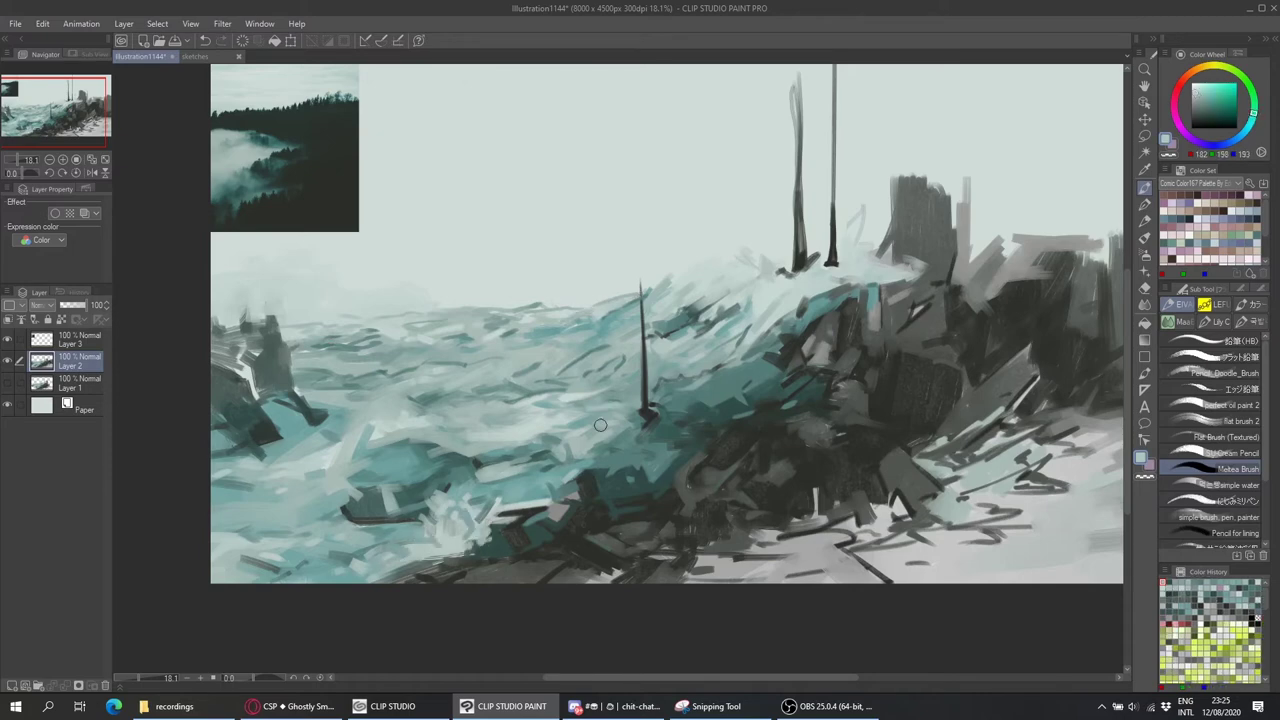
left_click(740, 368, "alt")
left_click(563, 352, "alt")
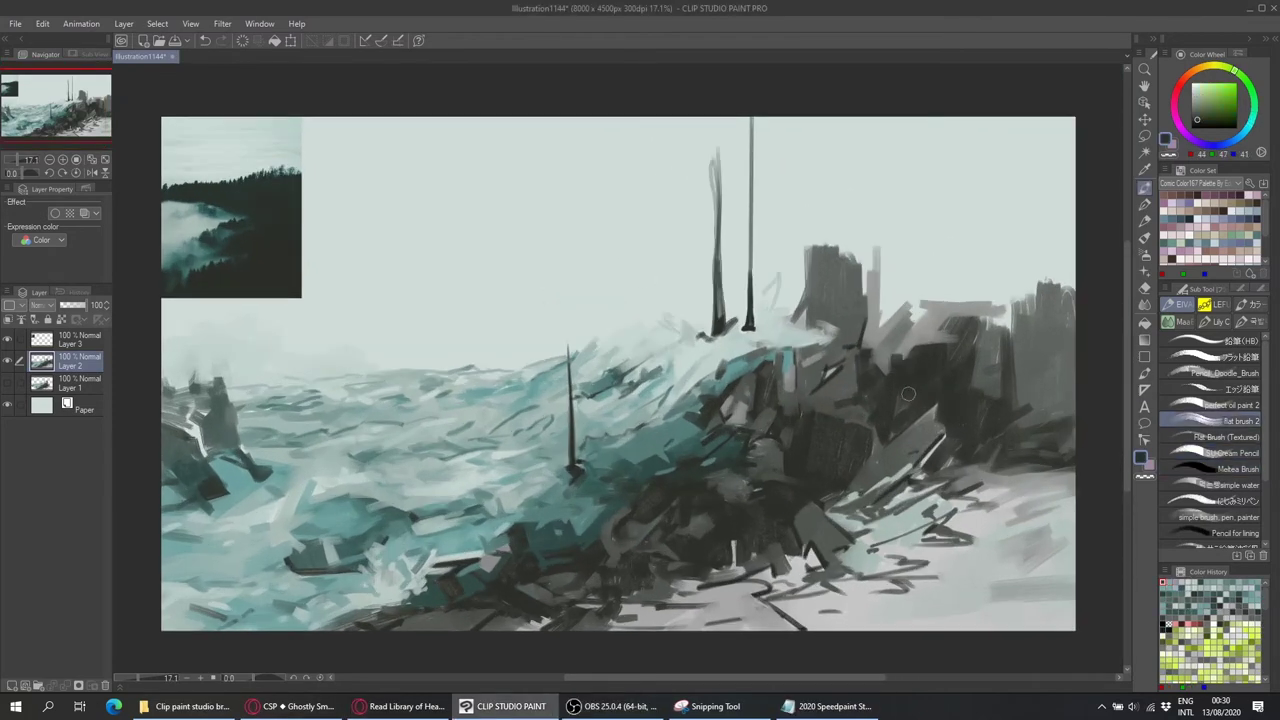
Paint sampled dark greys into the rocks at the far right where they meet the pale ground.
left_click_drag(1024, 464, 1049, 514)
left_click(939, 418, "alt")
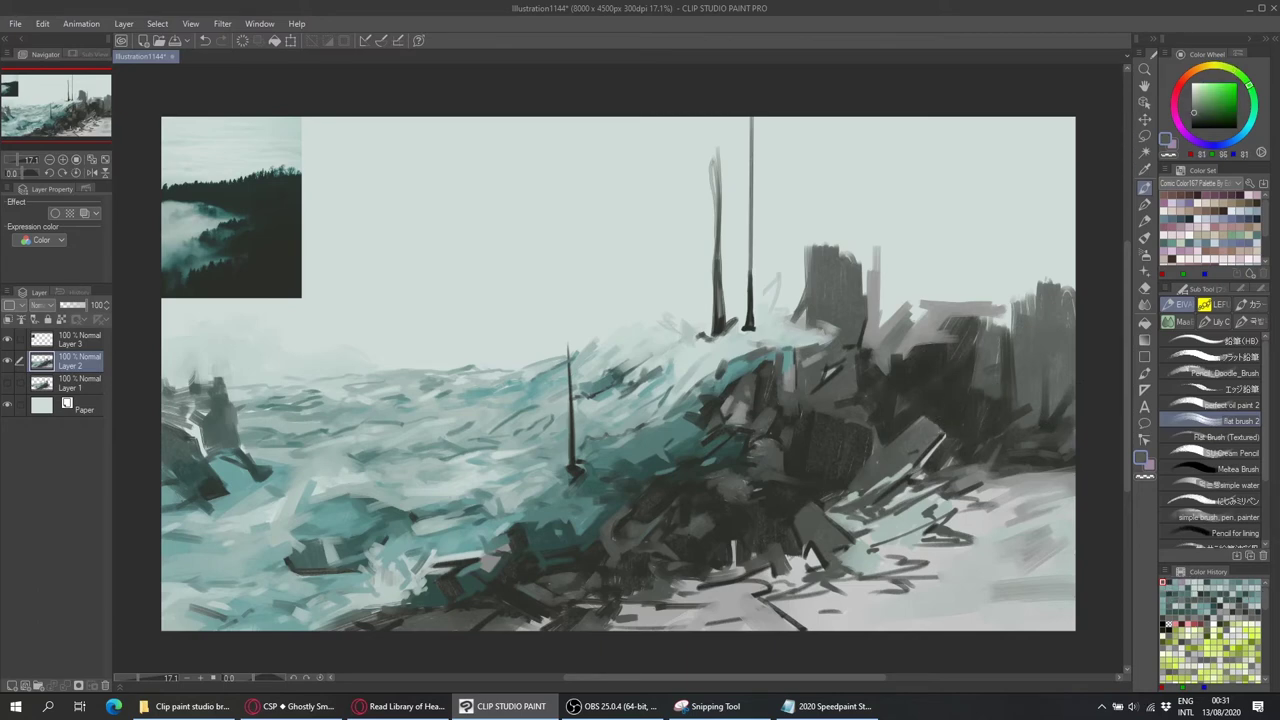
left_click(953, 466, "alt")
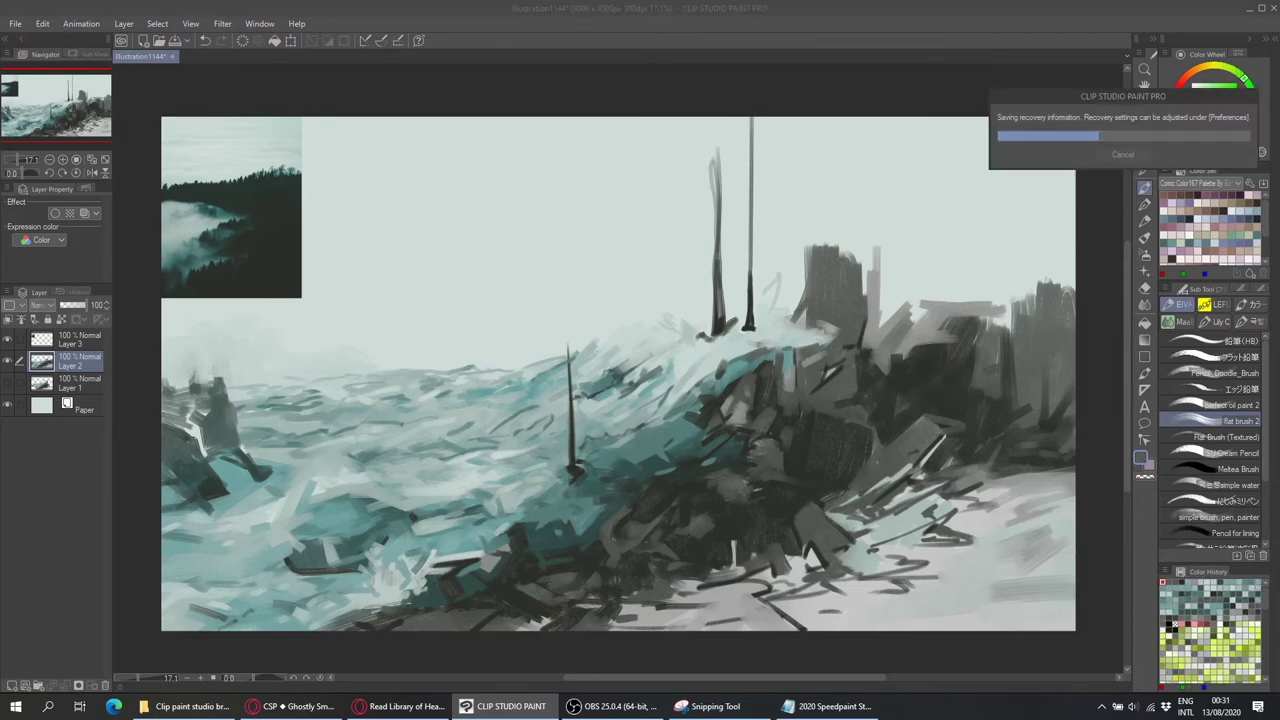
Duplicate Layer 2 and draw loose sampled teal lines along the crest of the slope with the Cream Pencil.
left_click(124, 23)
left_click(100, 105)
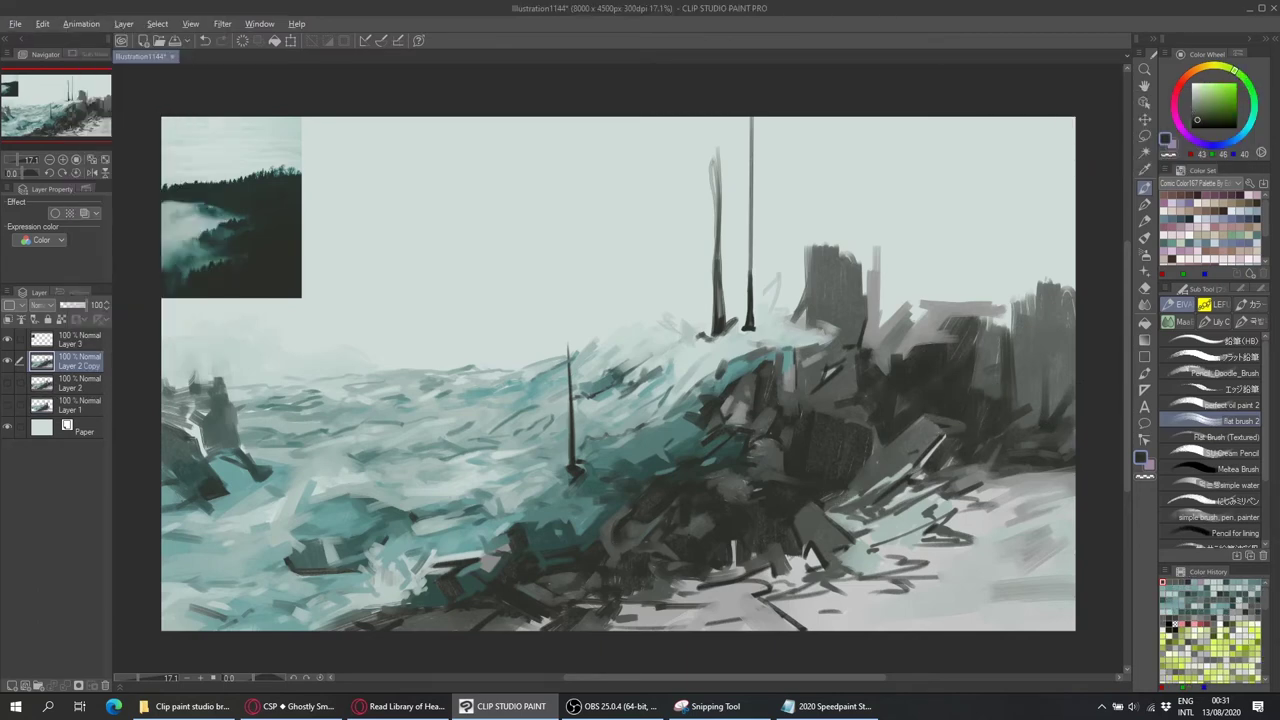
left_click(1230, 453)
left_click(645, 488, "alt")
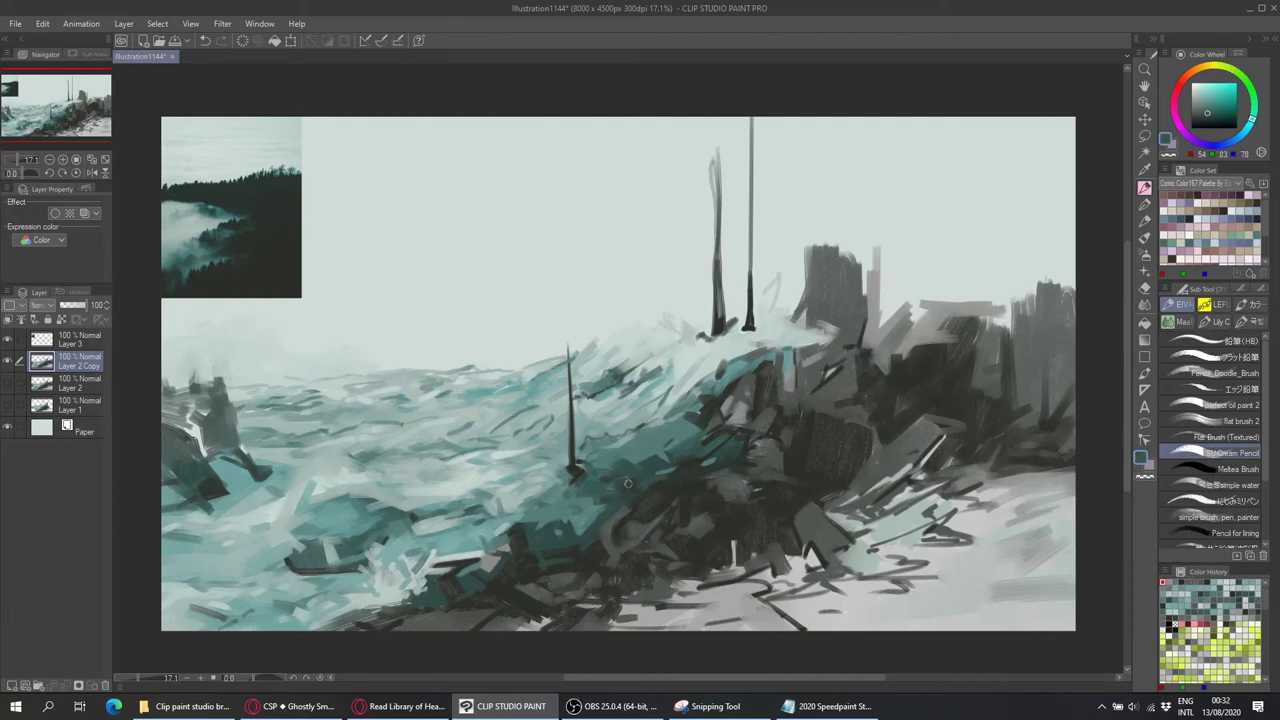
left_click(649, 424, "alt")
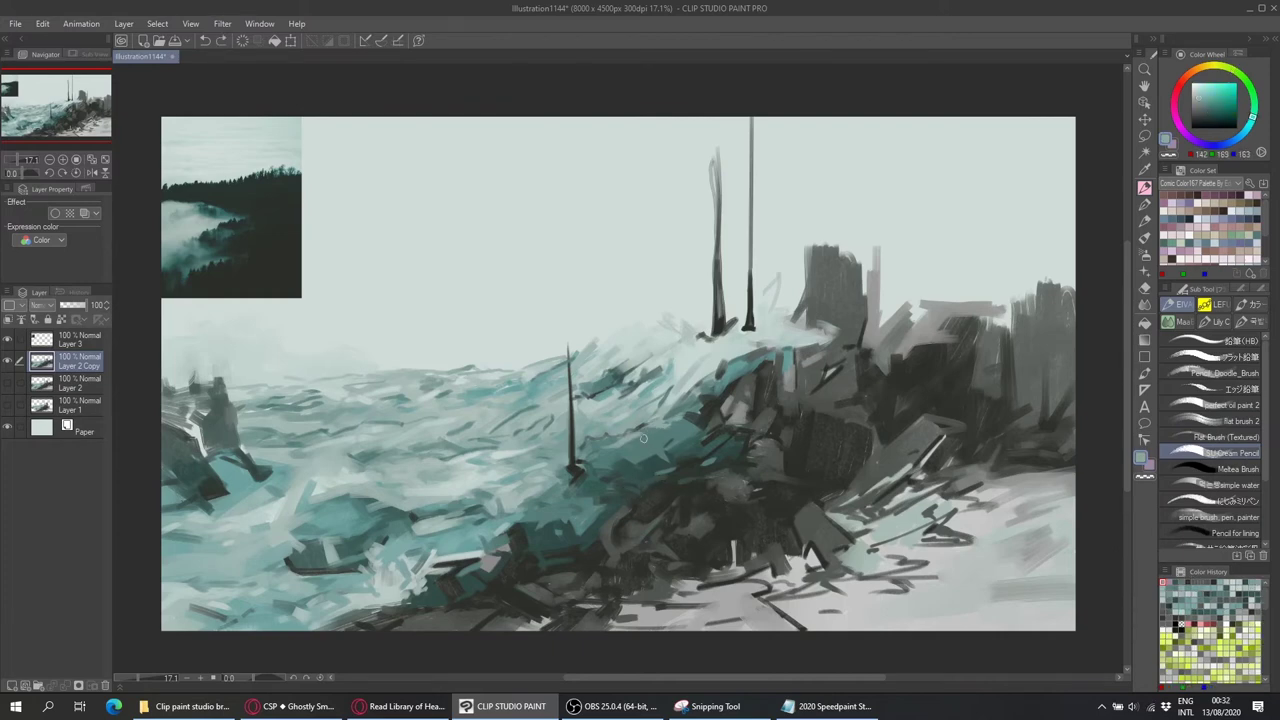
left_click(585, 350, "alt")
left_click(625, 333, "alt")
left_click_drag(660, 322, 600, 340)
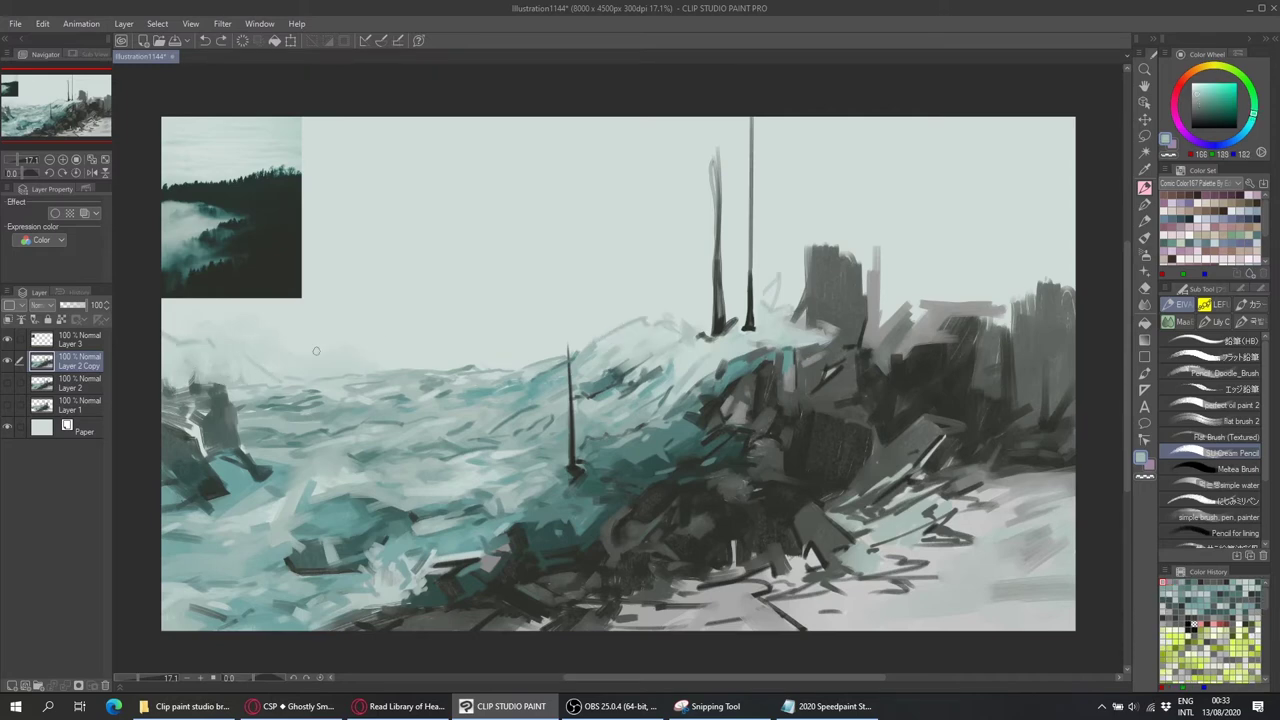
Brush faint grey-teal clouds and mist into the sky above the horizon with flat brush 2.
key("b")
left_click(524, 345, "alt")
left_click(497, 337, "alt")
left_click_drag(525, 365, 390, 360)
left_click_drag(380, 285, 325, 295)
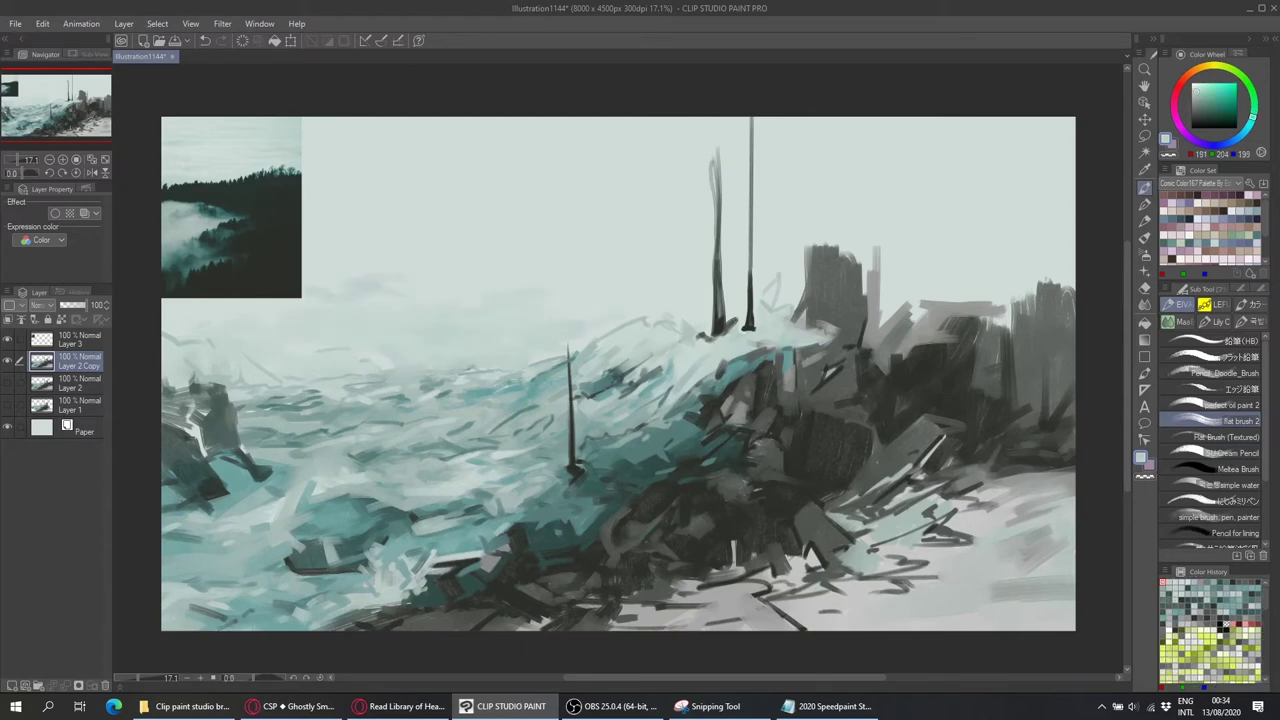
Hide the Layer 3 reference photo and blend the clouds into a pale, misty sky with sampled tones.
left_click(257, 185, "alt")
left_click(408, 320, "alt")
key("ctrl+z")
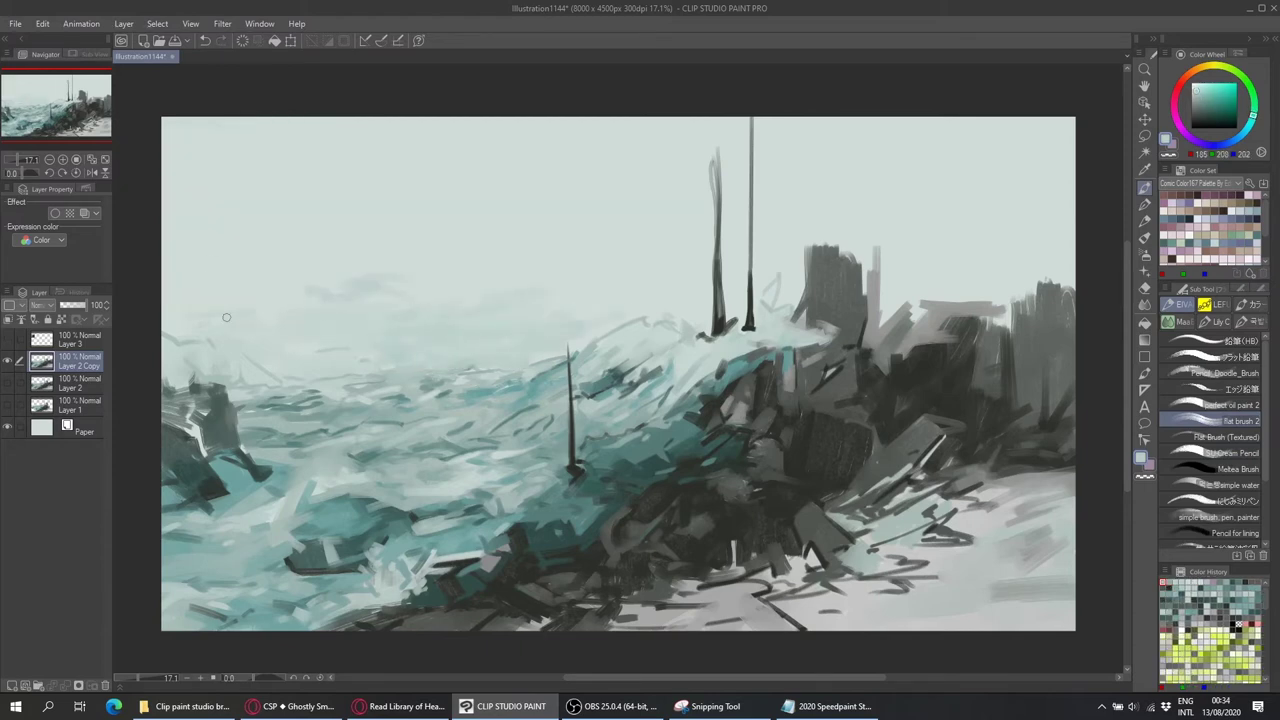
left_click(256, 292, "alt")
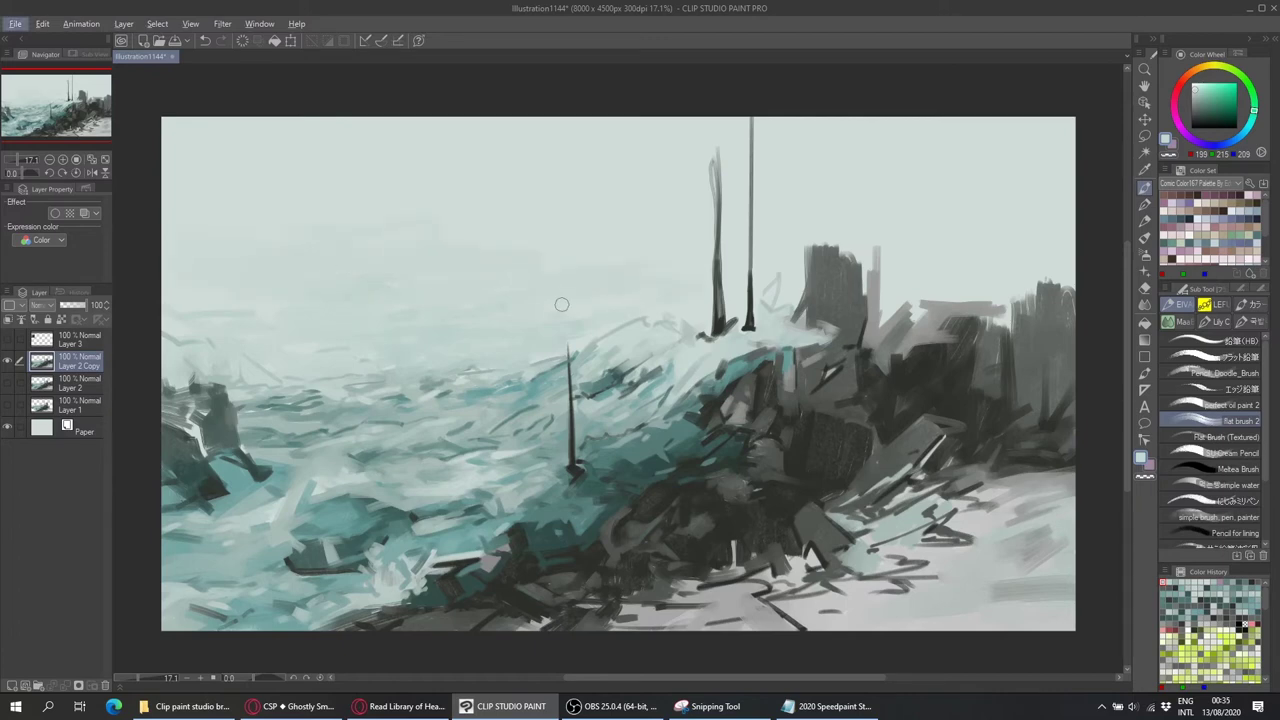
left_click(518, 314, "alt")
Paint a pale grey patch and several tall, thin dark poles rising from the block-shaped rock.
left_click(871, 310, "alt")
left_click_drag(855, 300, 855, 198)
left_click(880, 300, "alt")
left_click(885, 295, "alt")
mouse_move(880, 240)
left_mouse_down()
mouse_move(925, 325)
mouse_move(931, 301)
mouse_move(864, 114)
left_mouse_up()
left_click(830, 330, "alt")
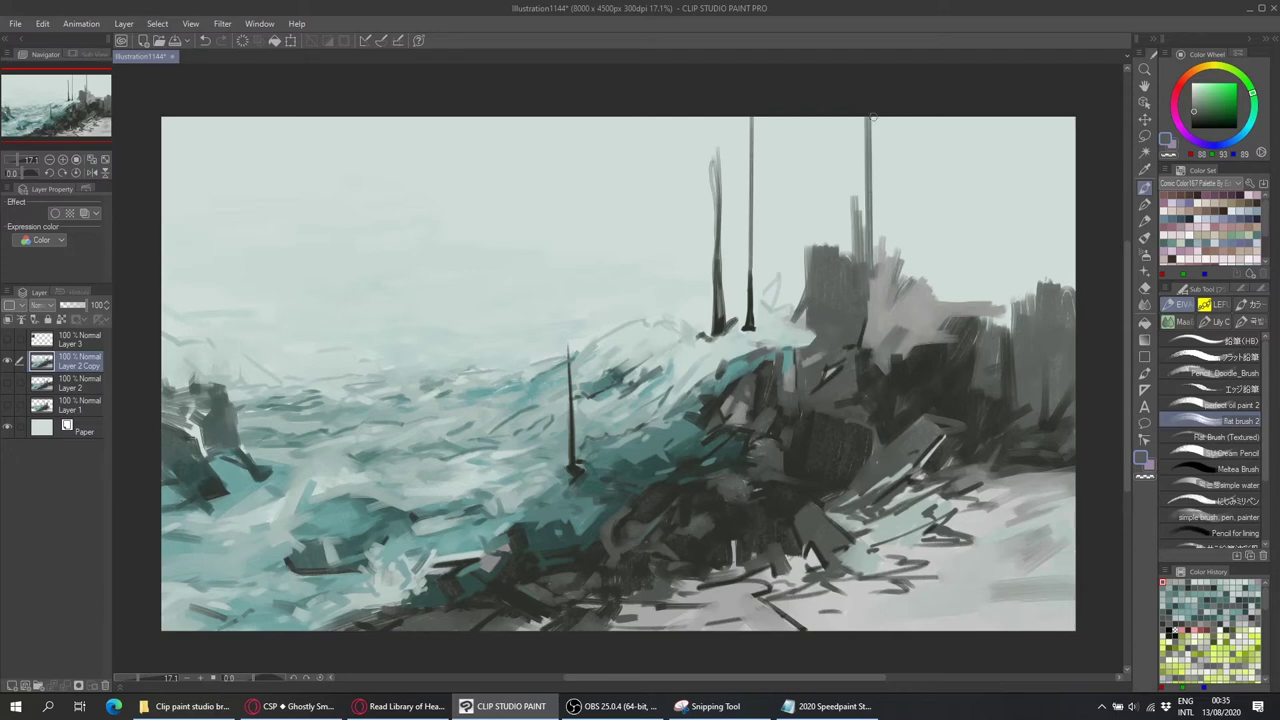
left_click_drag(840, 290, 836, 122)
left_click_drag(807, 178, 808, 290)
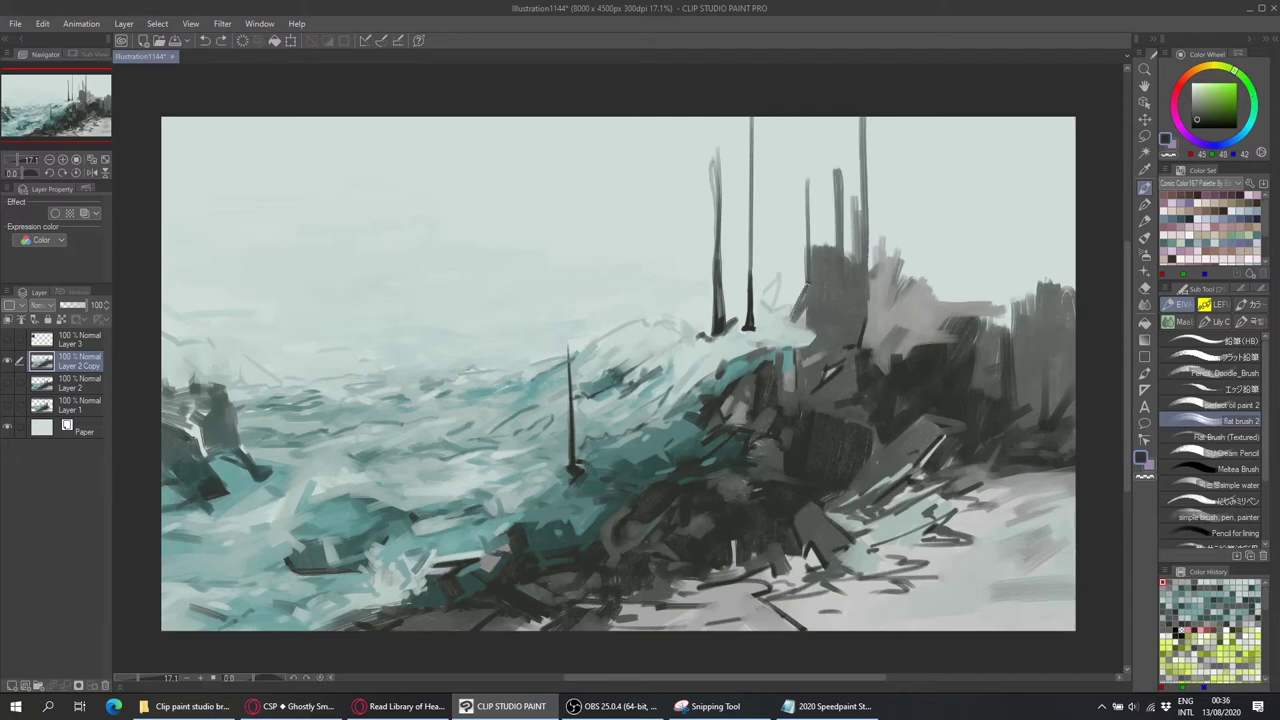
Paint a cluster of tall grey pillars behind the right-hand rocks with sampled light and dark greys.
left_click(872, 310, "alt")
left_click_drag(872, 320, 872, 156)
left_click_drag(900, 298, 900, 160)
left_click_drag(925, 316, 922, 164)
mouse_move(955, 300)
left_mouse_down()
mouse_move(965, 212)
mouse_move(943, 176)
left_mouse_up()
left_click(946, 313, "alt")
left_click_drag(962, 292, 962, 142)
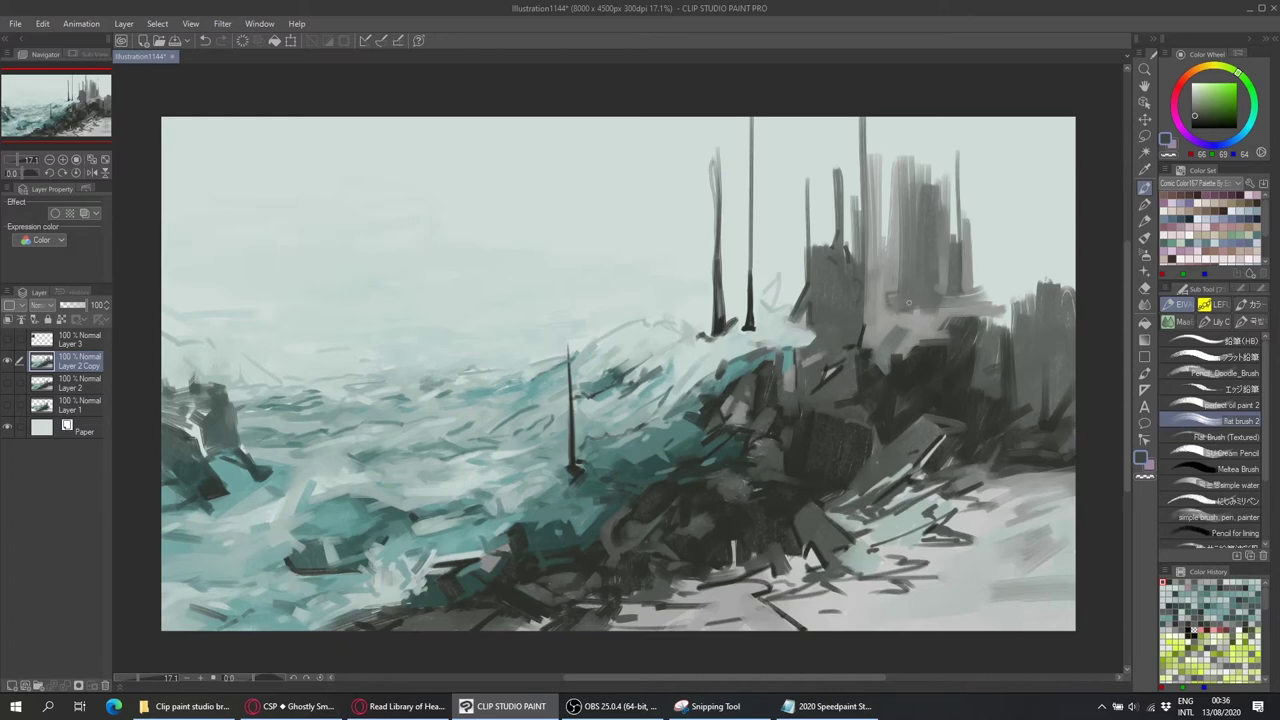
Paint tall mid-grey pillars beside the existing cluster above the right-hand rocks with a sampled grey.
left_click(932, 326, "alt")
mouse_move(986, 340)
left_mouse_down()
mouse_move(986, 228)
mouse_move(1022, 200)
left_mouse_up()
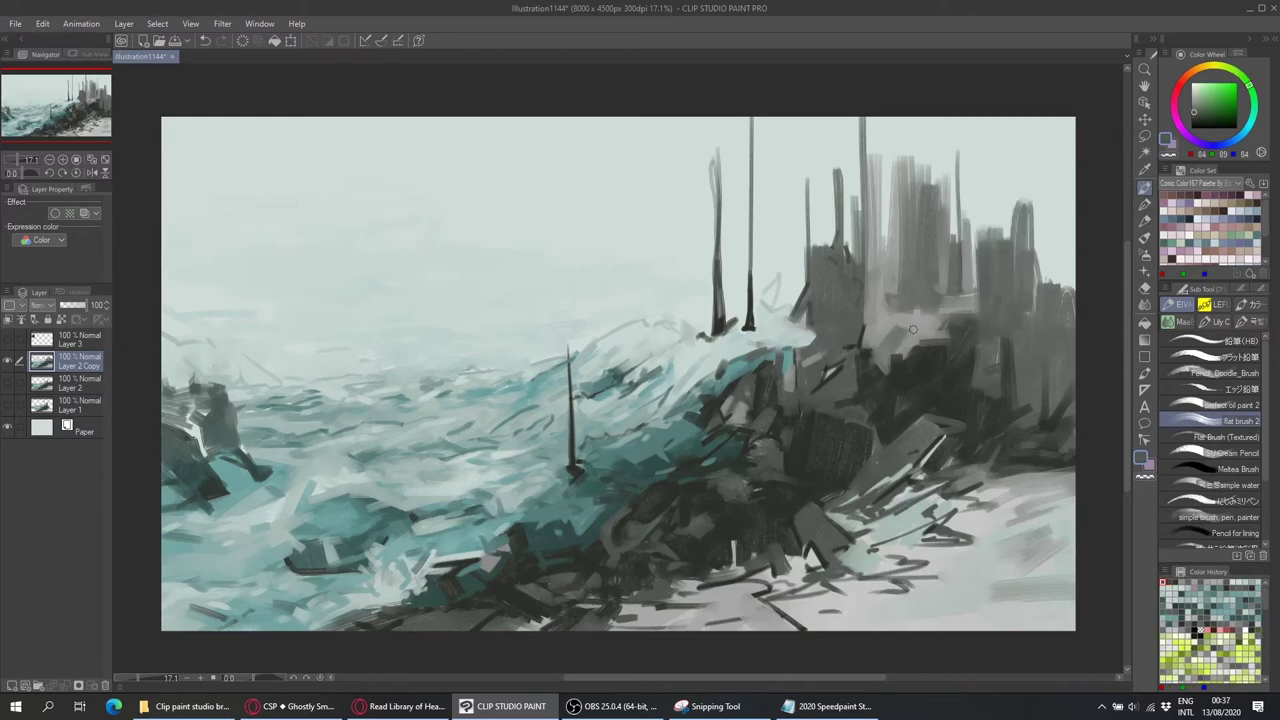
With the Cream Pencil, draw a tall thin pole in the distant left water, then lengthen and roughen the middle pole in dark grey.
left_click(1230, 453)
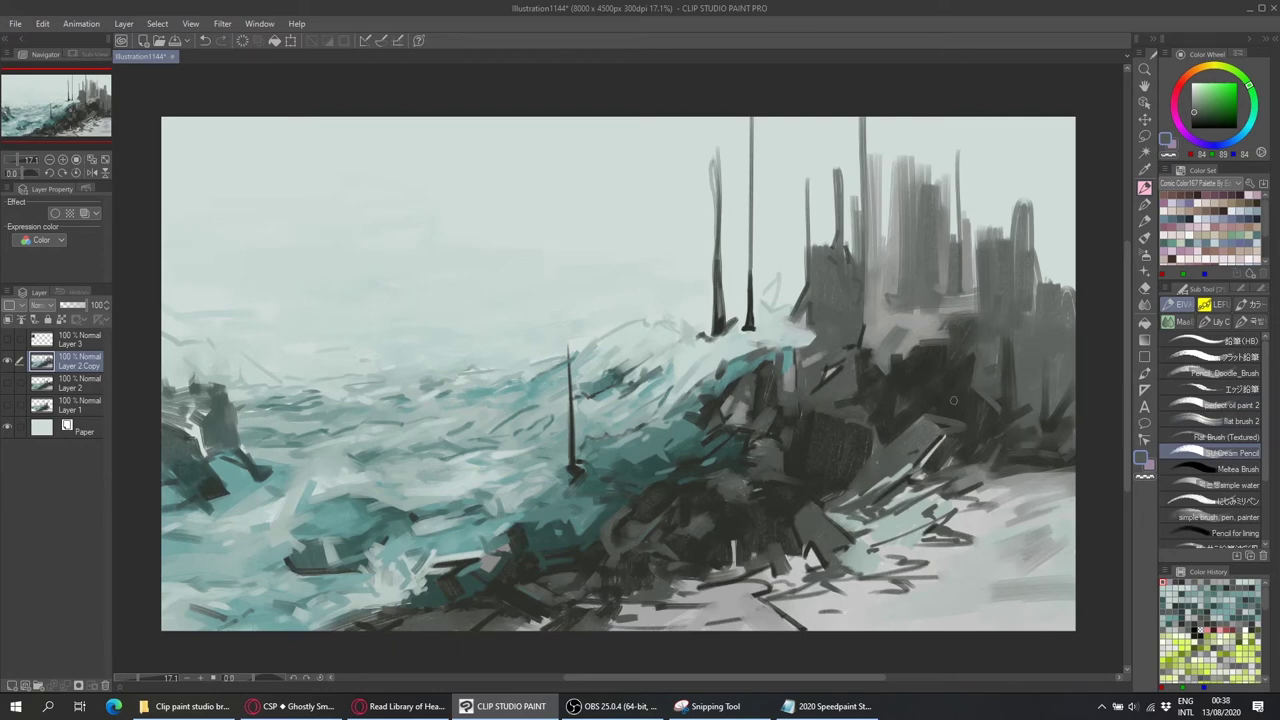
key("ctrl+minus")
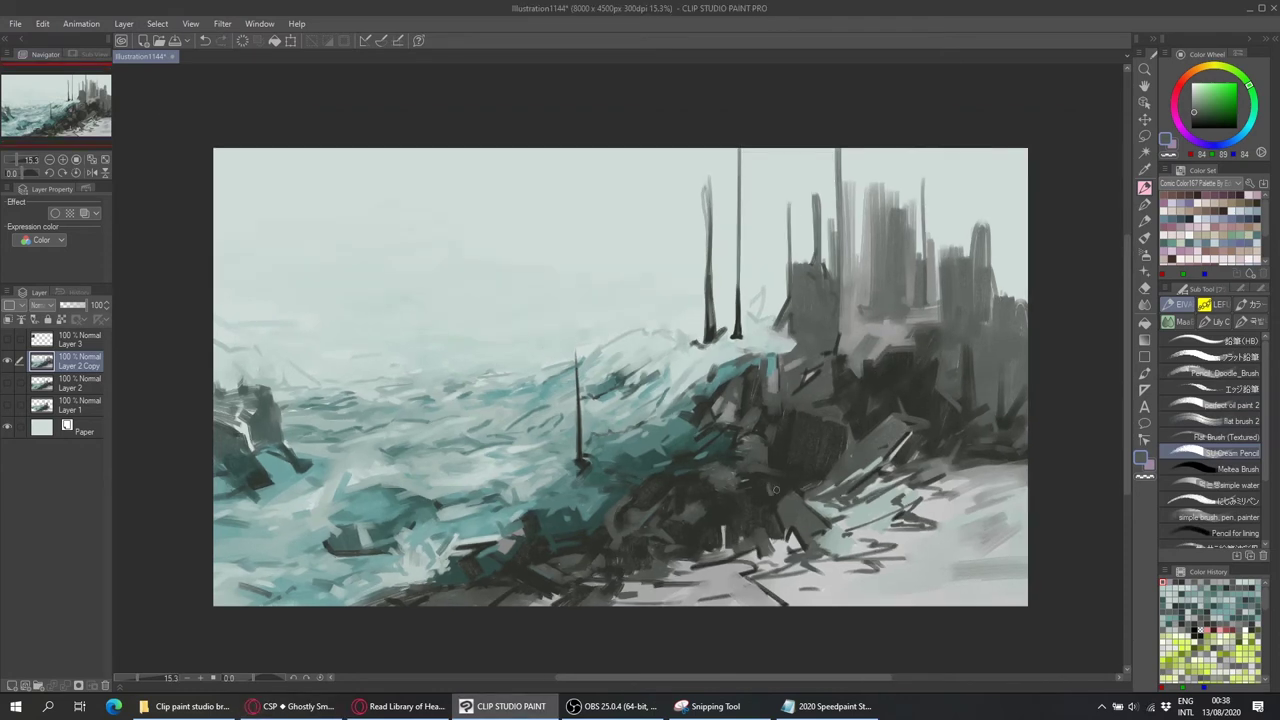
left_click_drag(332, 398, 333, 232)
key("ctrl+z")
left_click_drag(332, 350, 333, 198)
key("ctrl+z")
left_click_drag(577, 465, 576, 310)
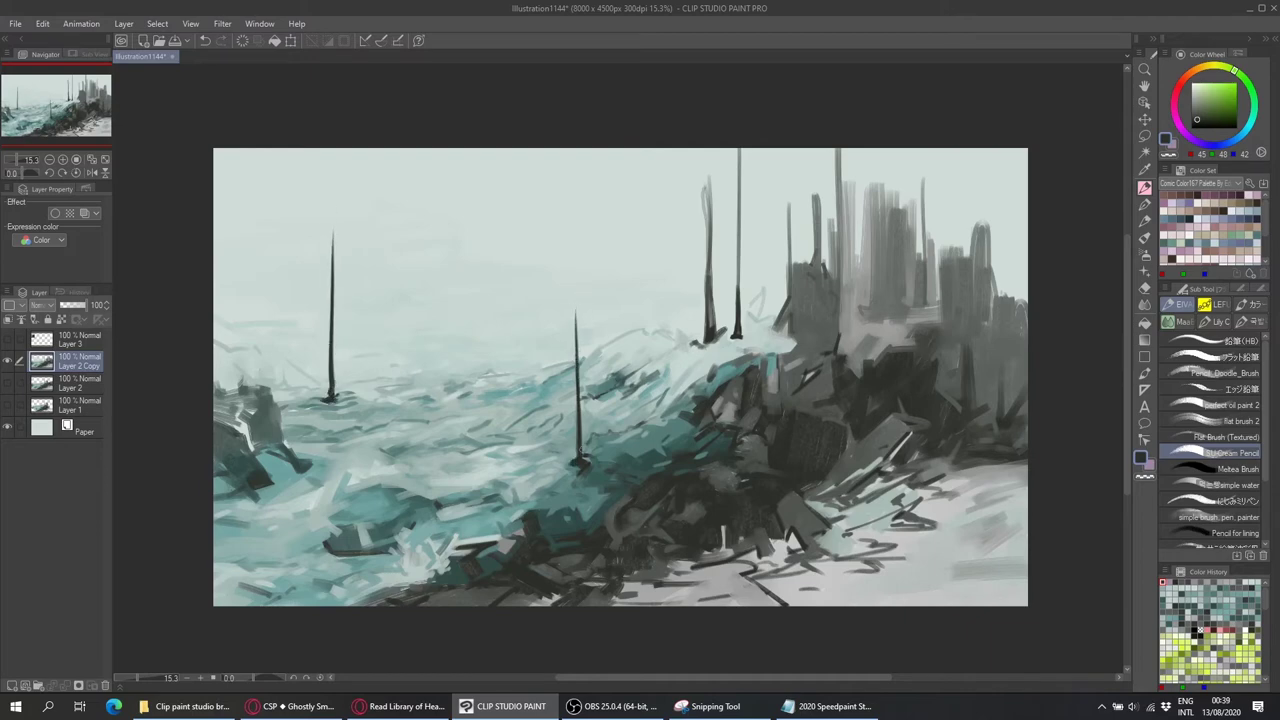
key("ctrl+z")
left_click_drag(583, 412, 578, 364)
Refine the dark rocks and their edge against the pale ground with sampled greys and flat brush 2.
mouse_move(805, 502)
left_mouse_down()
mouse_move(835, 484)
mouse_move(850, 502)
left_mouse_up()
left_click_drag(1030, 458, 955, 472)
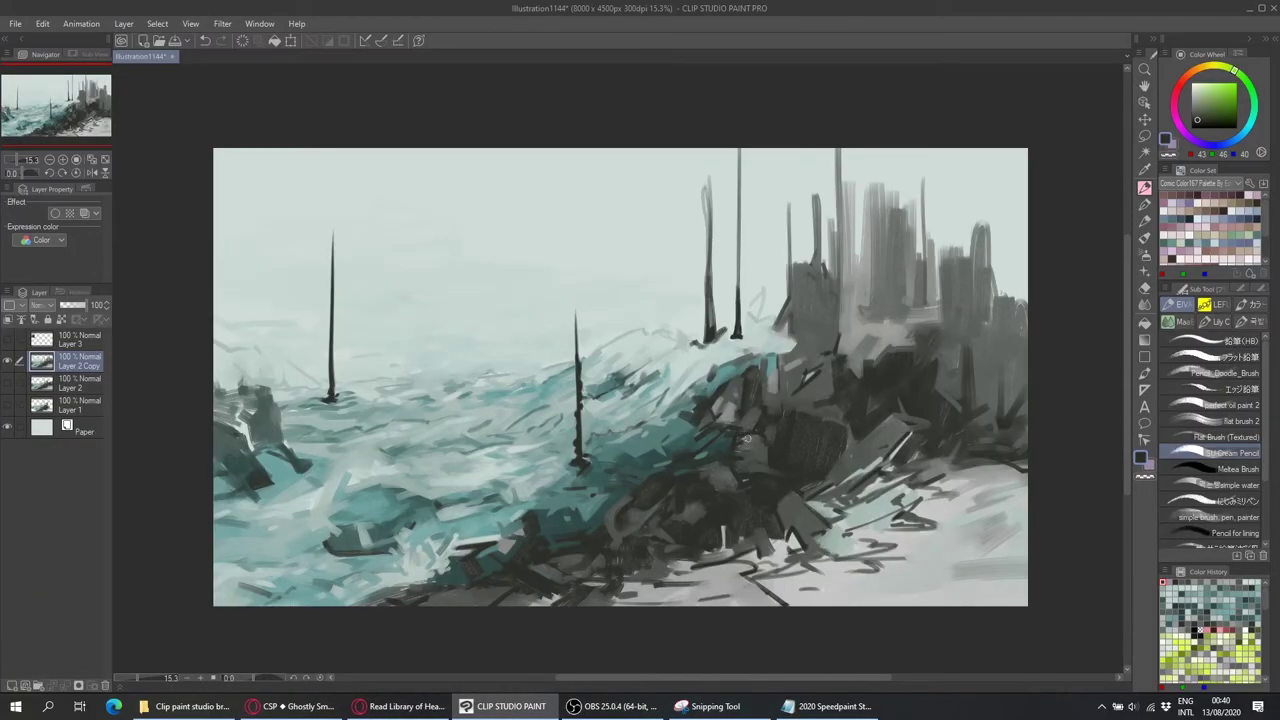
left_click(771, 452, "alt")
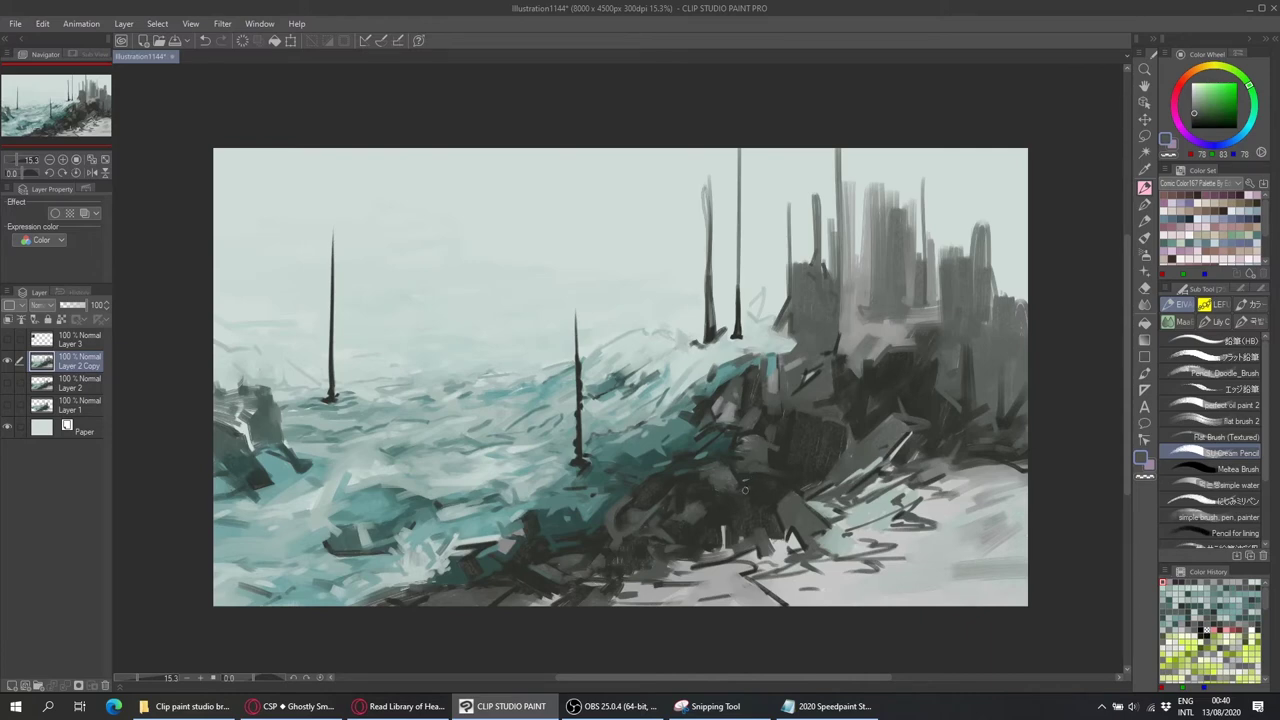
left_click(745, 490, "alt")
key("b")
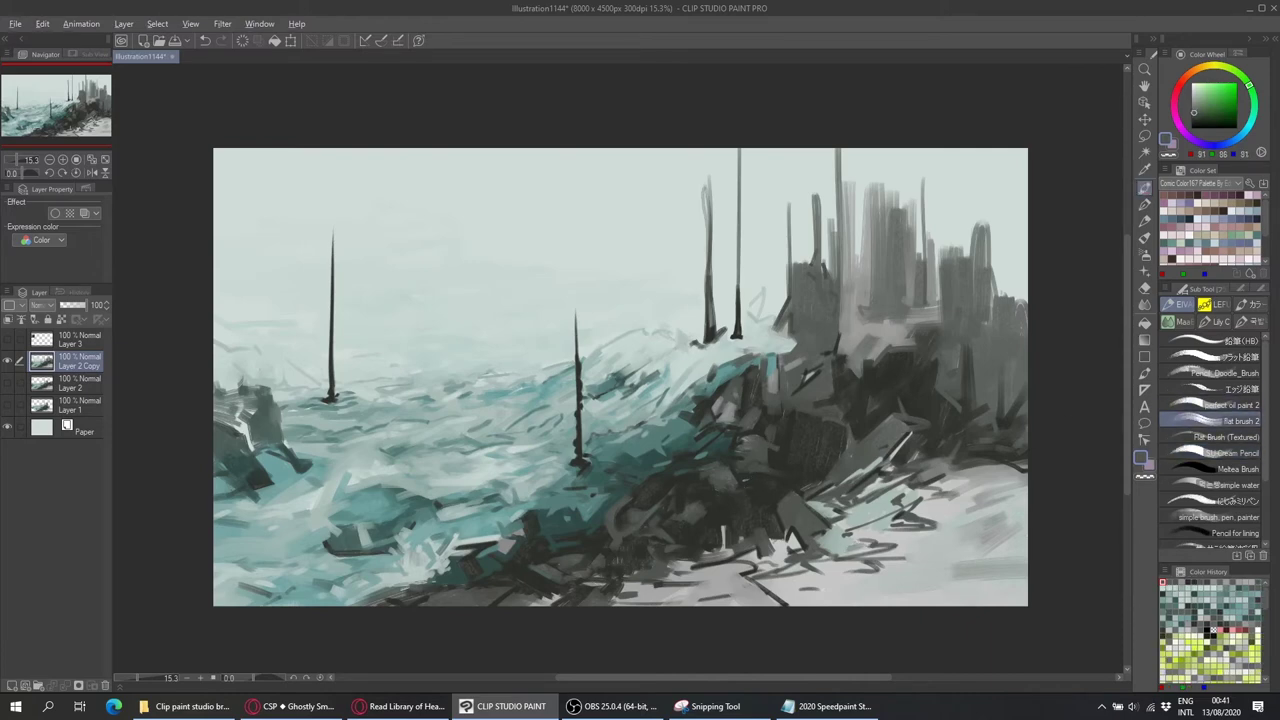
left_click(745, 479, "alt")
left_click(768, 562, "alt")
left_click(762, 561, "alt")
left_click_drag(880, 535, 1003, 480)
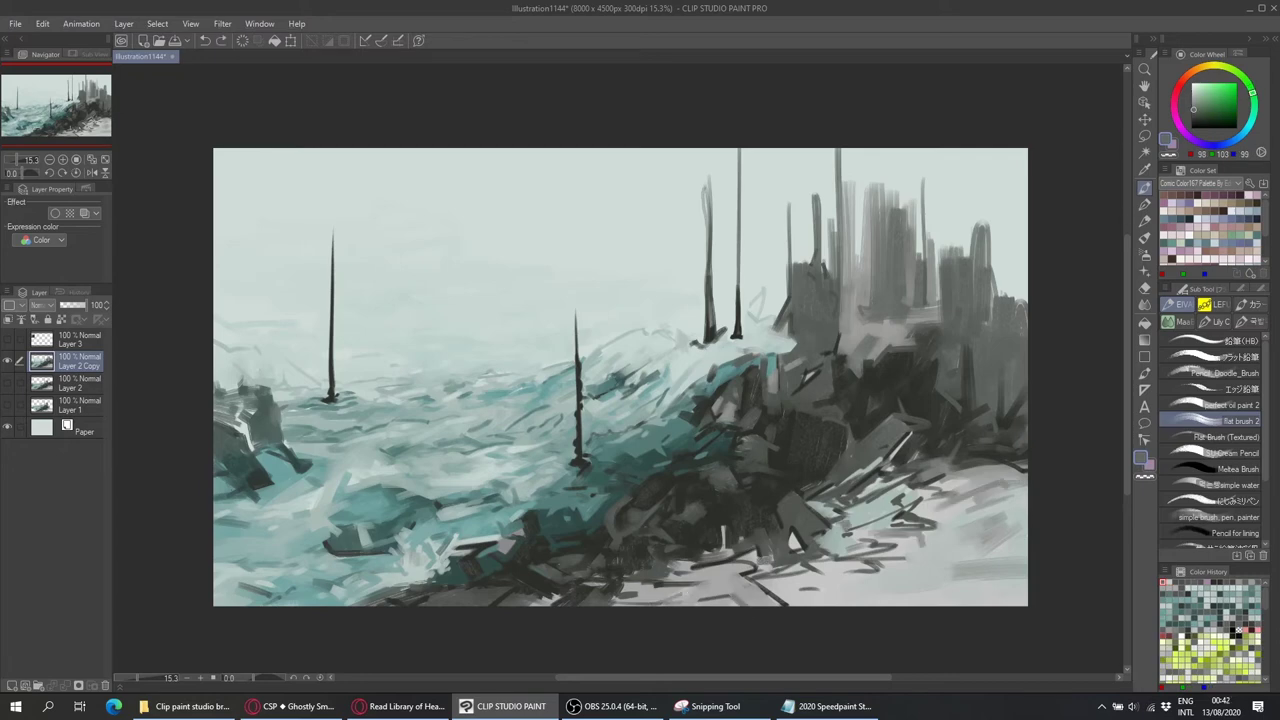
left_click(679, 557, "alt")
key("p")
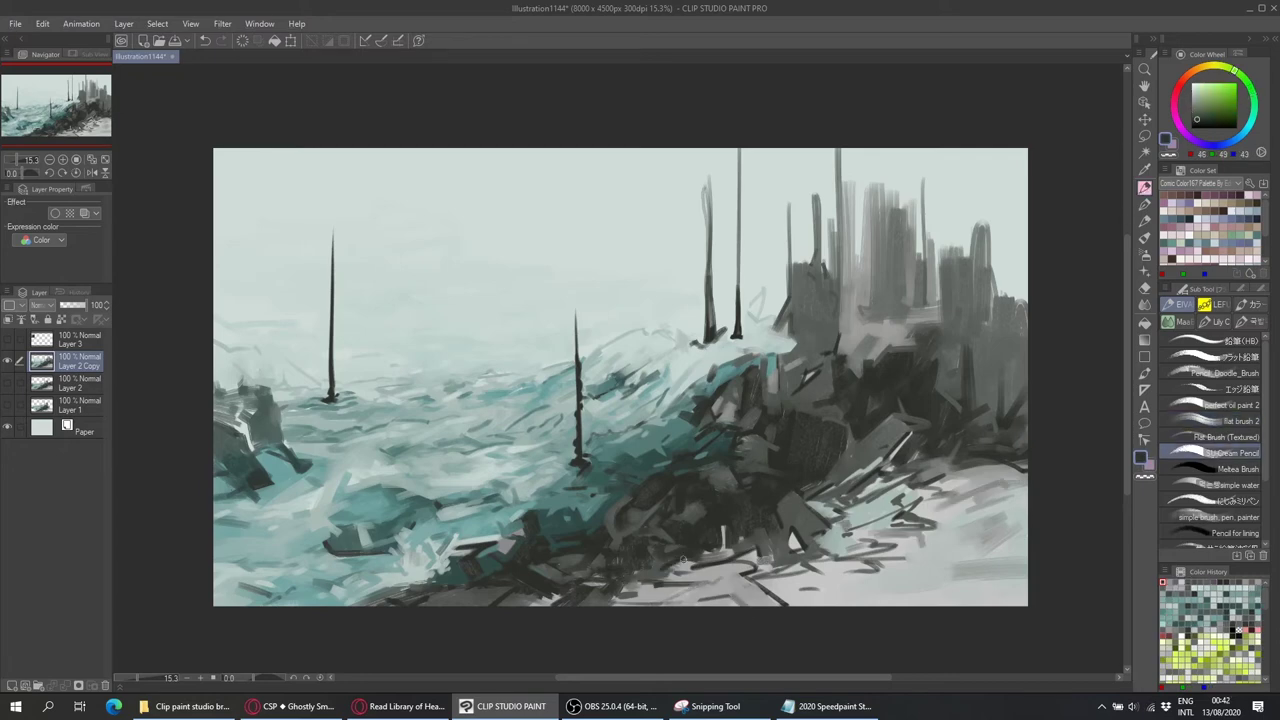
Brush a sampled pale tone over the wave crest below the two tall poles.
key("b")
left_click(740, 345, "alt")
left_click_drag(726, 366, 740, 356)
mouse_move(782, 312)
left_mouse_down()
mouse_move(745, 362)
mouse_move(691, 389)
left_mouse_up()
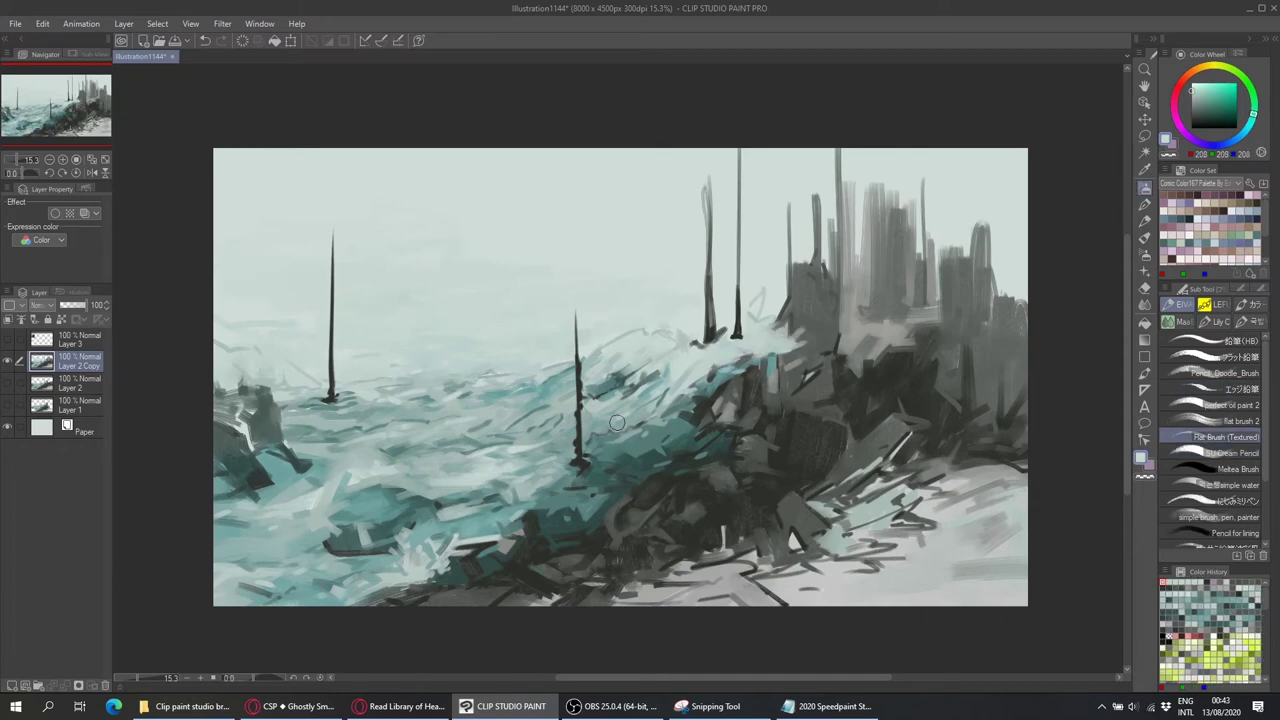
Redraw the left pole on the crest as a dark, knotted line reaching the canvas edge, and darken the block-shaped rock's foot.
key("p")
left_click(712, 330, "alt")
left_click_drag(707, 150, 712, 320)
mouse_move(706, 172)
left_mouse_down()
mouse_move(698, 282)
mouse_move(710, 330)
left_mouse_up()
key("ctrl+z")
left_click_drag(708, 150, 712, 284)
key("ctrl+z")
left_click_drag(705, 182, 710, 296)
key("ctrl+z")
left_click_drag(793, 295, 775, 316)
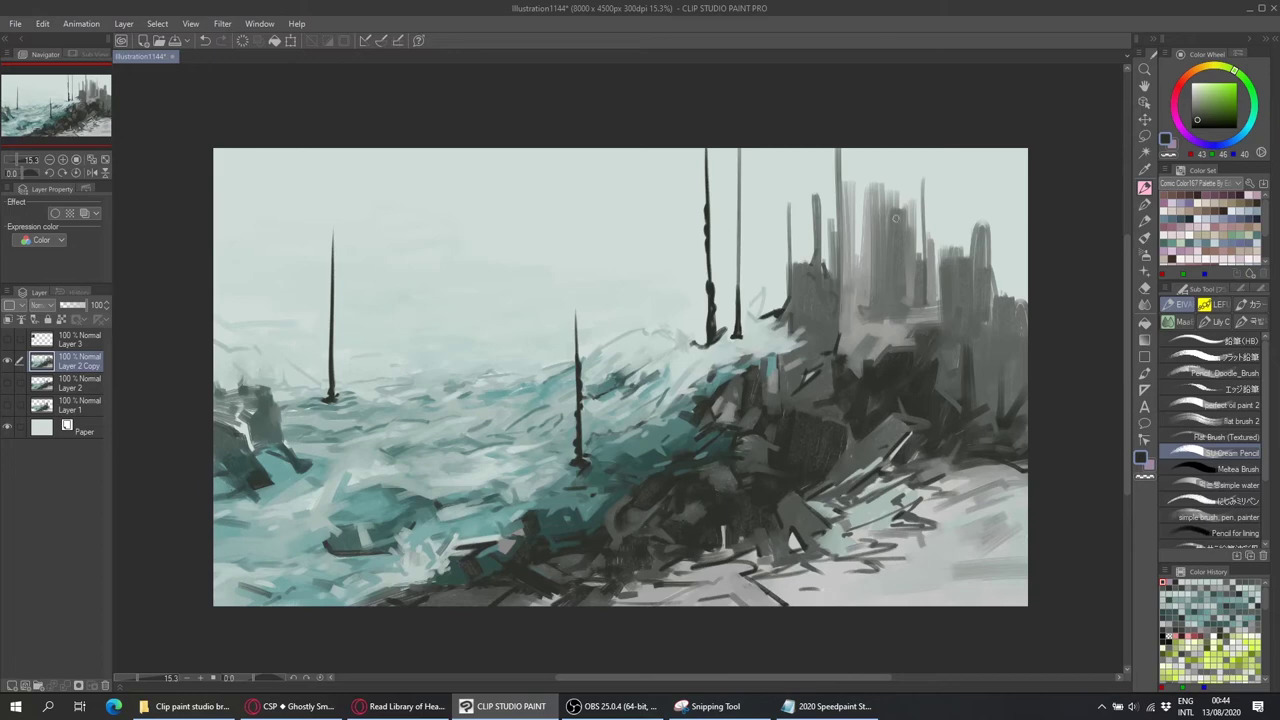
Paint pale foam along the crest at the pole bases and blend sampled tones into the water with Flat Brush (Textured).
left_click(714, 358, "alt")
mouse_move(700, 346)
left_mouse_down()
mouse_move(770, 344)
mouse_move(737, 338)
mouse_move(788, 322)
left_mouse_up()
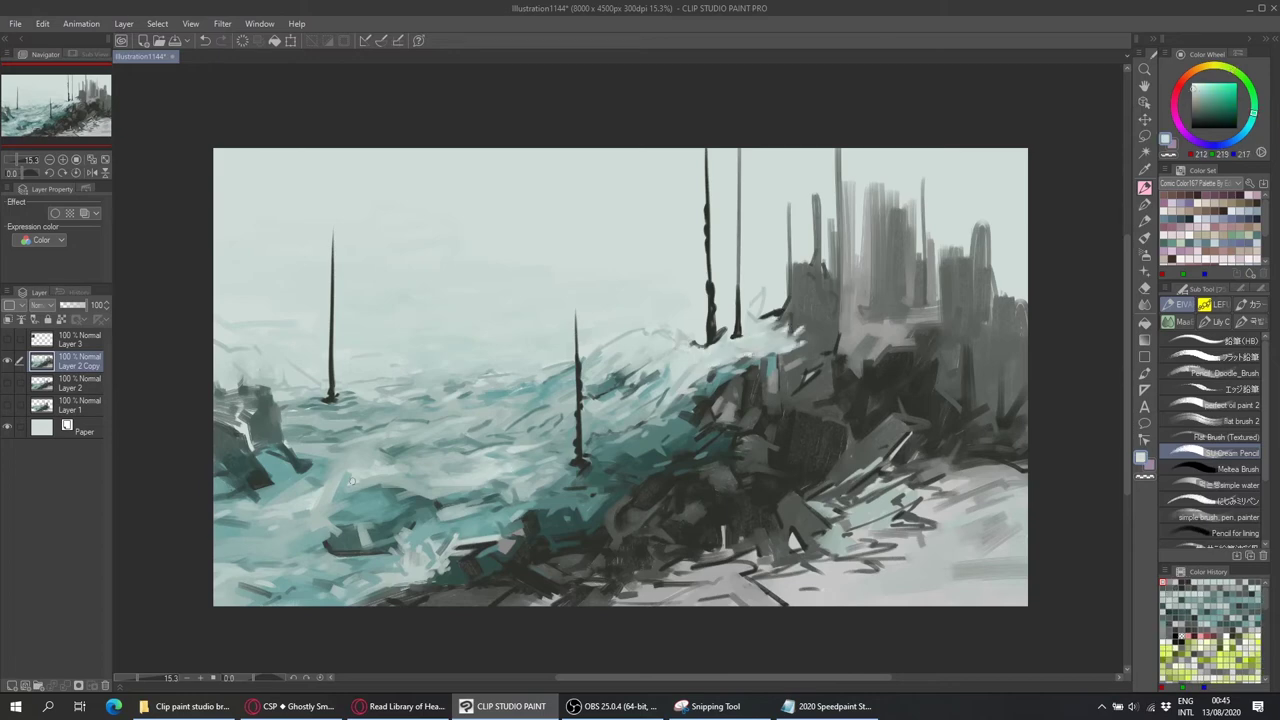
left_click(1220, 437)
left_click(372, 462, "alt")
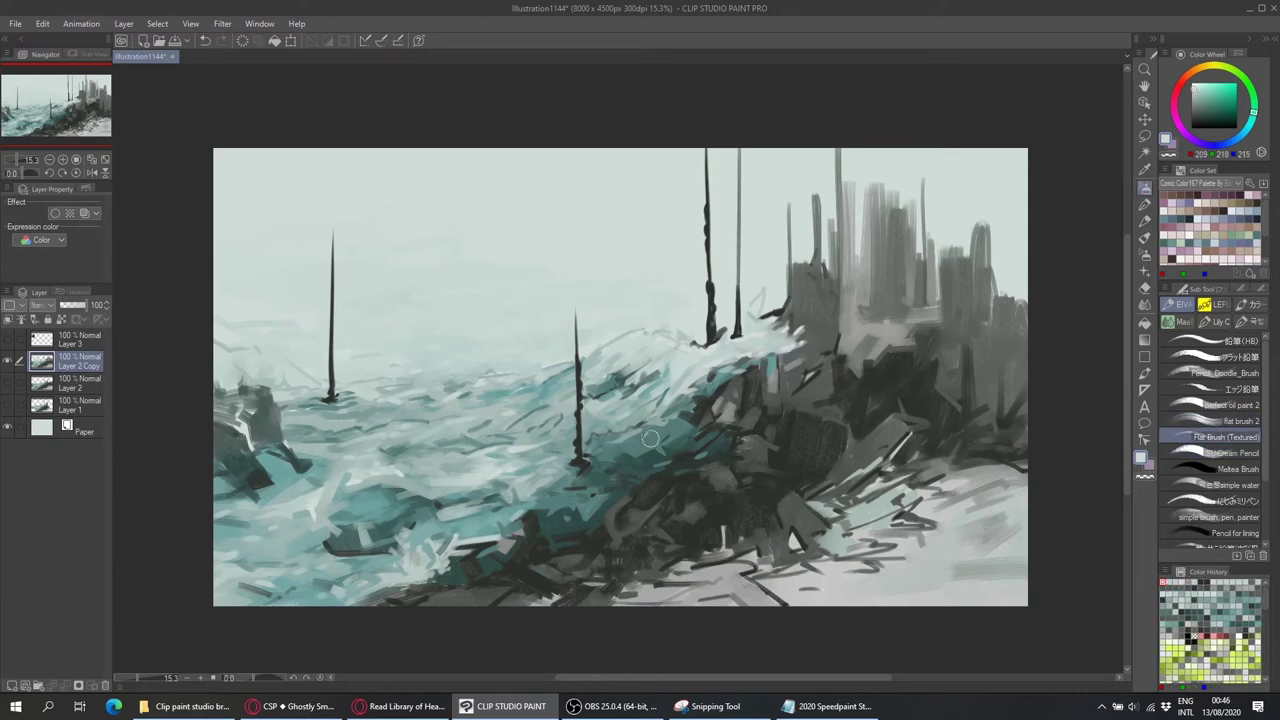
left_click(466, 490, "alt")
left_click(367, 515, "alt")
left_click(410, 495, "alt")
left_click(470, 416, "alt")
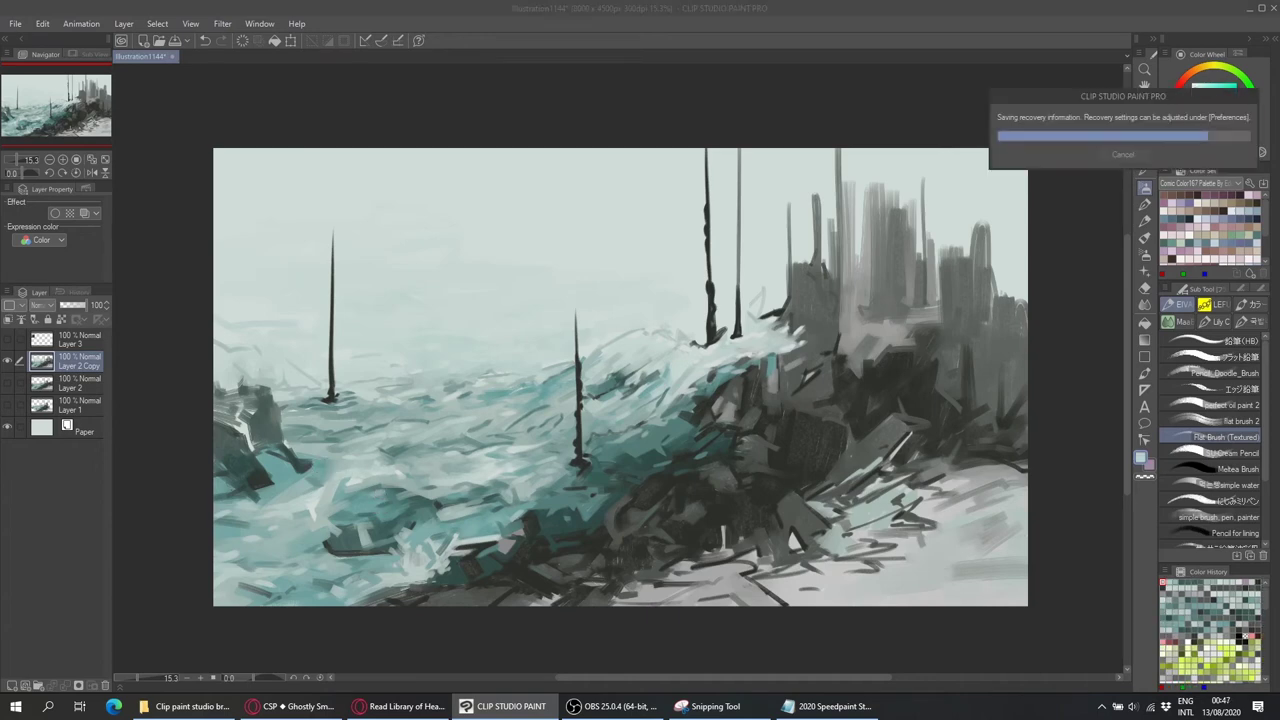
Rework the small dark rocks and teal water in the left foreground with sampled tones and the Cream Pencil.
left_click(350, 555, "alt")
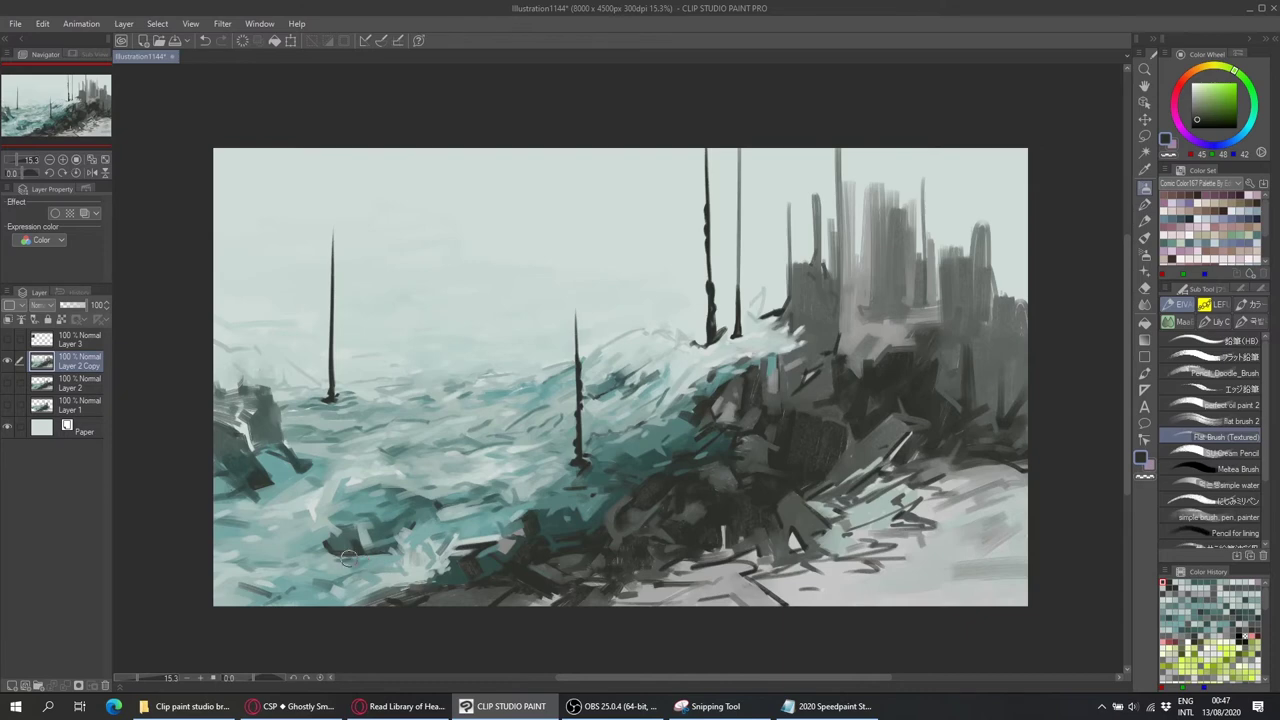
left_click(1230, 453)
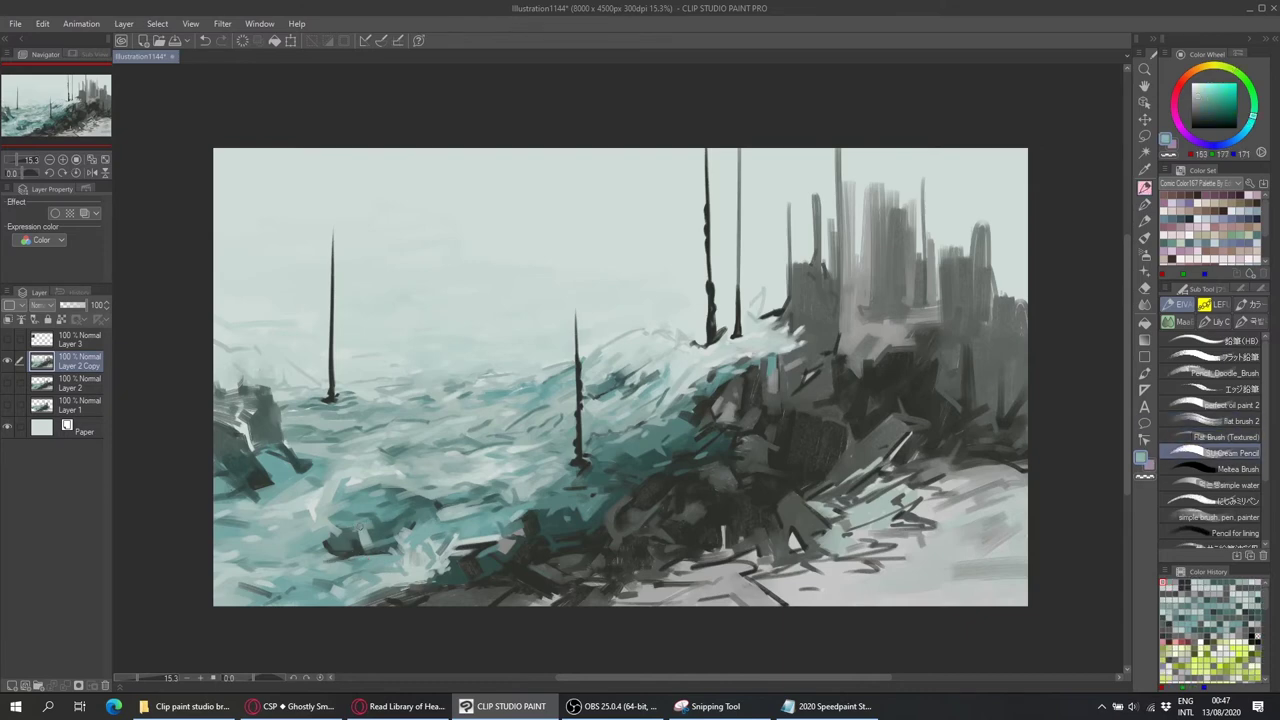
left_click(340, 547, "alt")
left_click(336, 546, "alt")
left_click(326, 553, "alt")
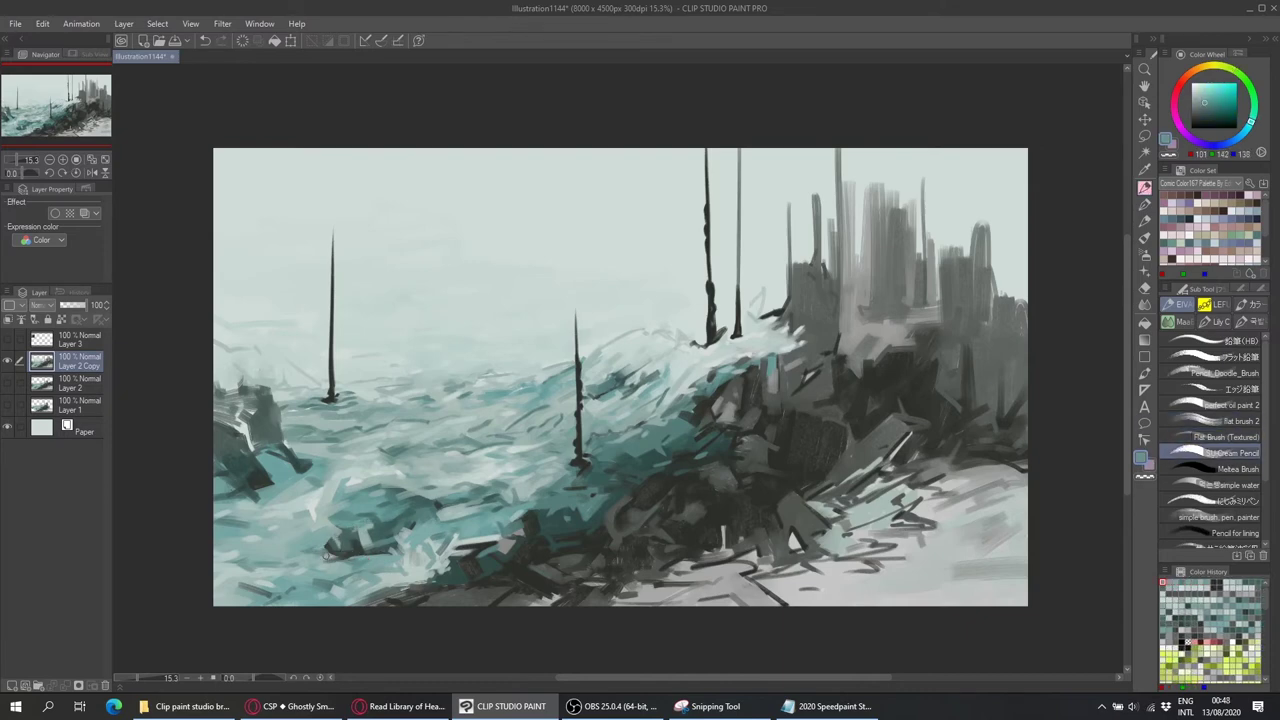
left_click(362, 468, "alt")
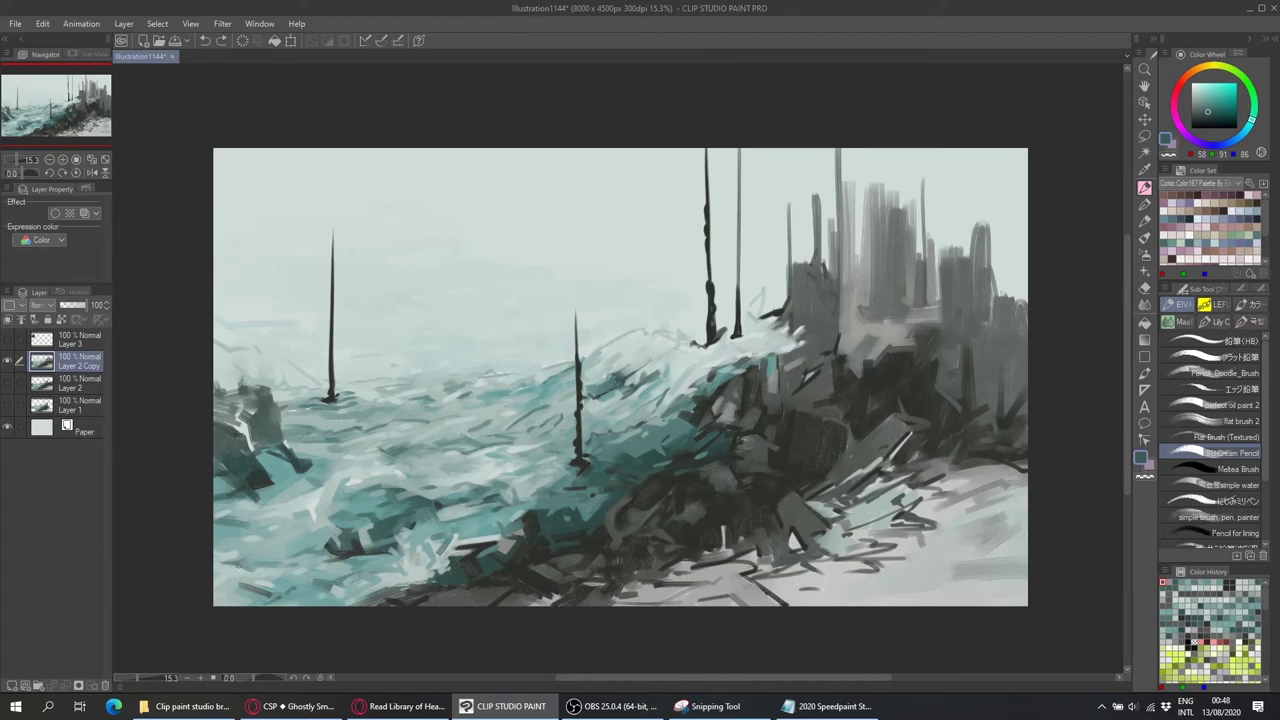
left_click(280, 480, "alt")
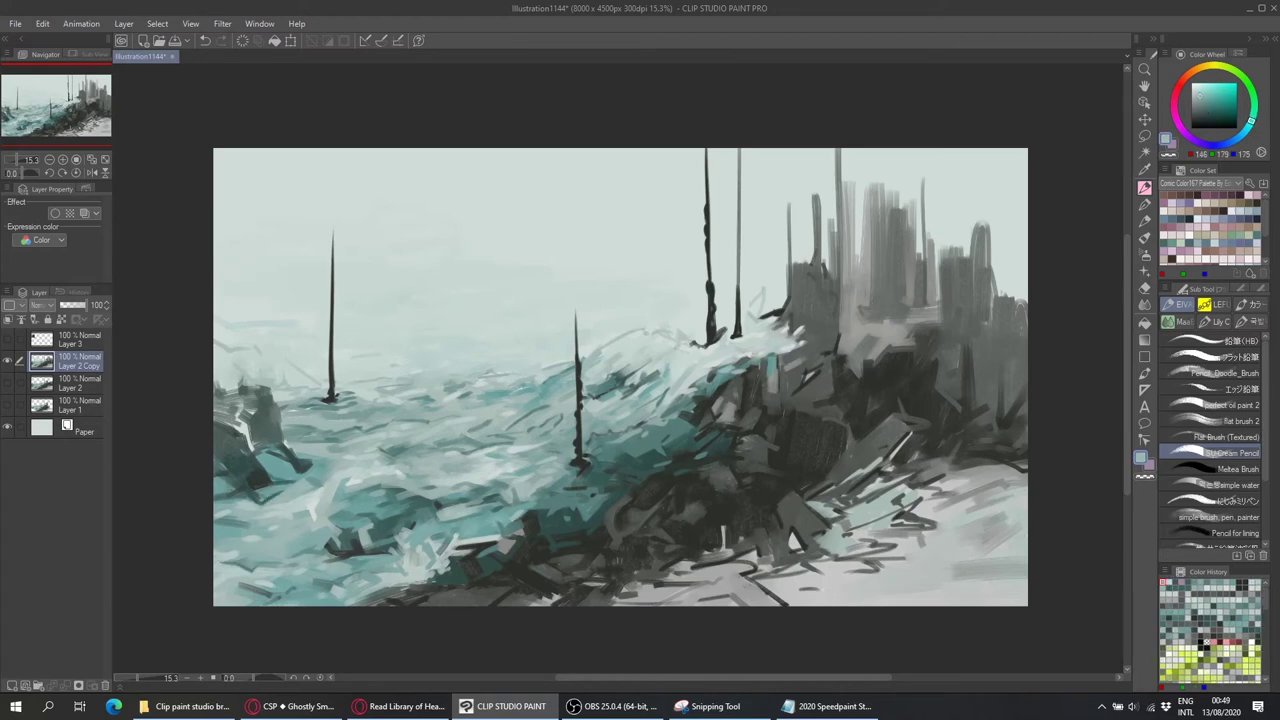
left_click(440, 580, "alt")
left_click(480, 537, "alt")
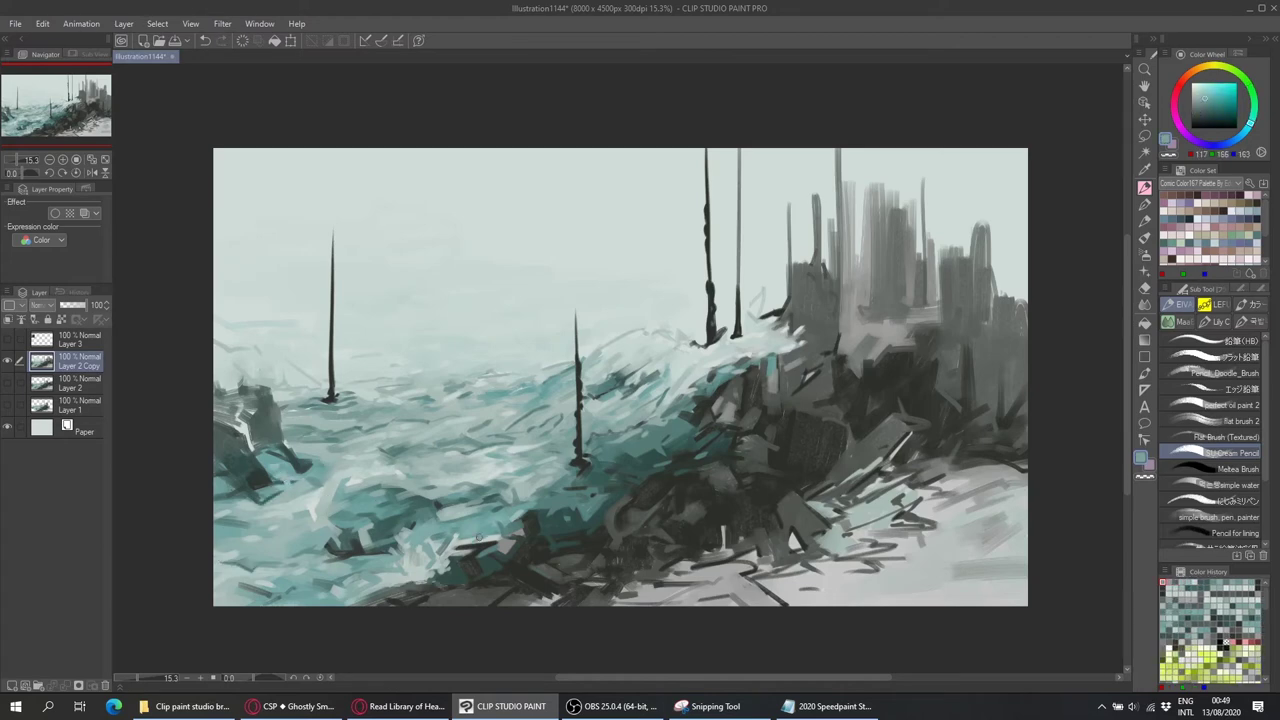
Redraw the second tall pole on the crest as a thick, twisted dark line down to its base.
left_click(740, 150, "alt")
left_click_drag(740, 150, 738, 340)
left_click(746, 316, "alt")
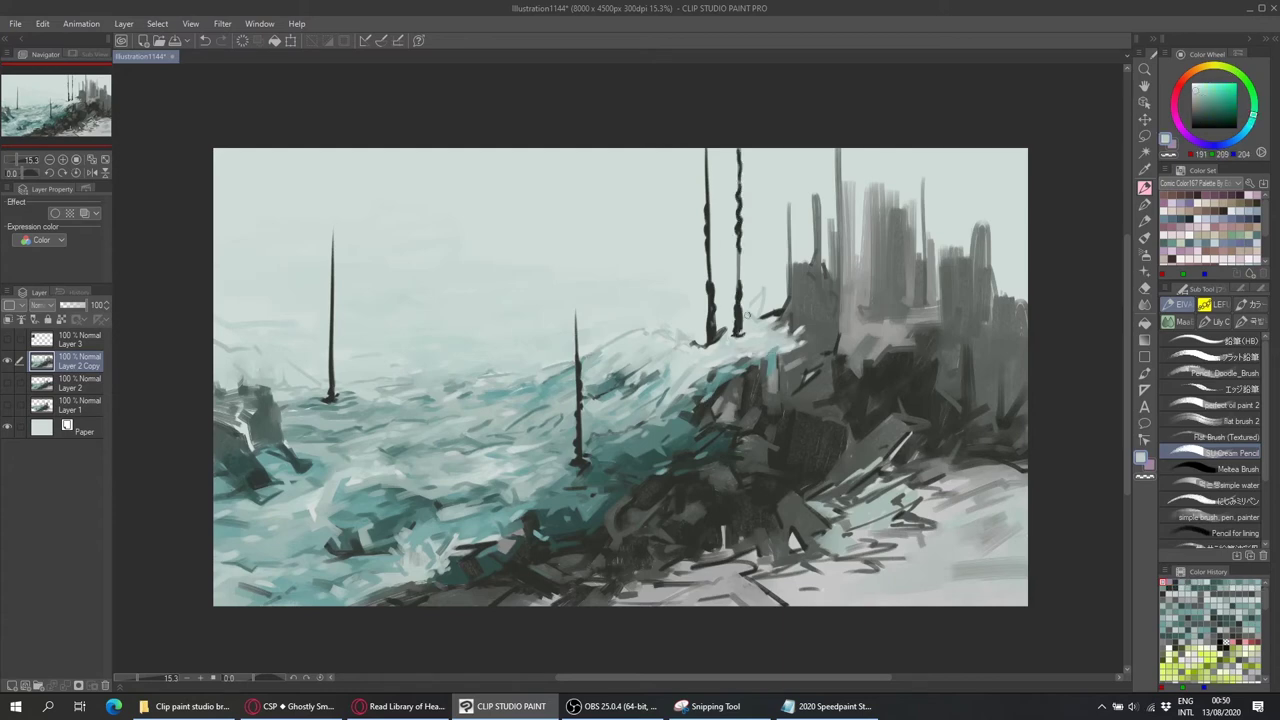
Touch up the wave crest and the water around the middle pole with sampled pale and dark teal tones.
left_click(696, 342, "alt")
left_click(600, 342, "alt")
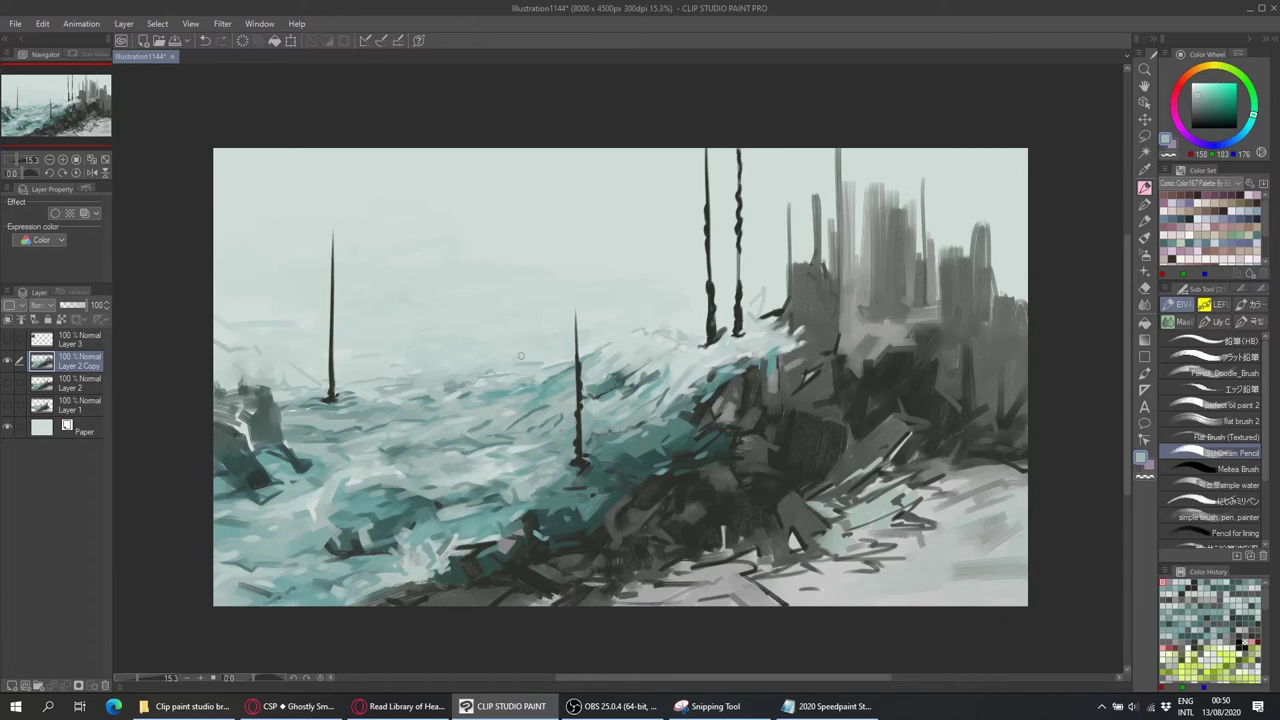
left_click(576, 384, "alt")
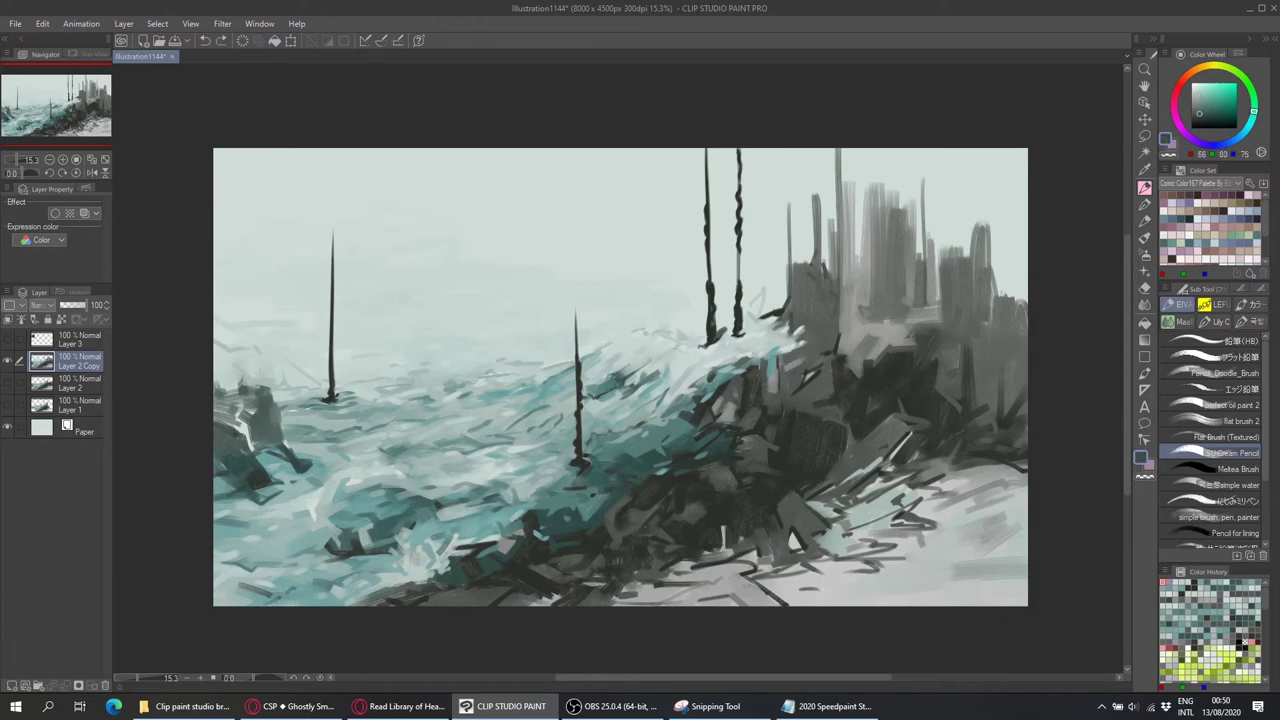
left_click(636, 376, "alt")
key("comma")
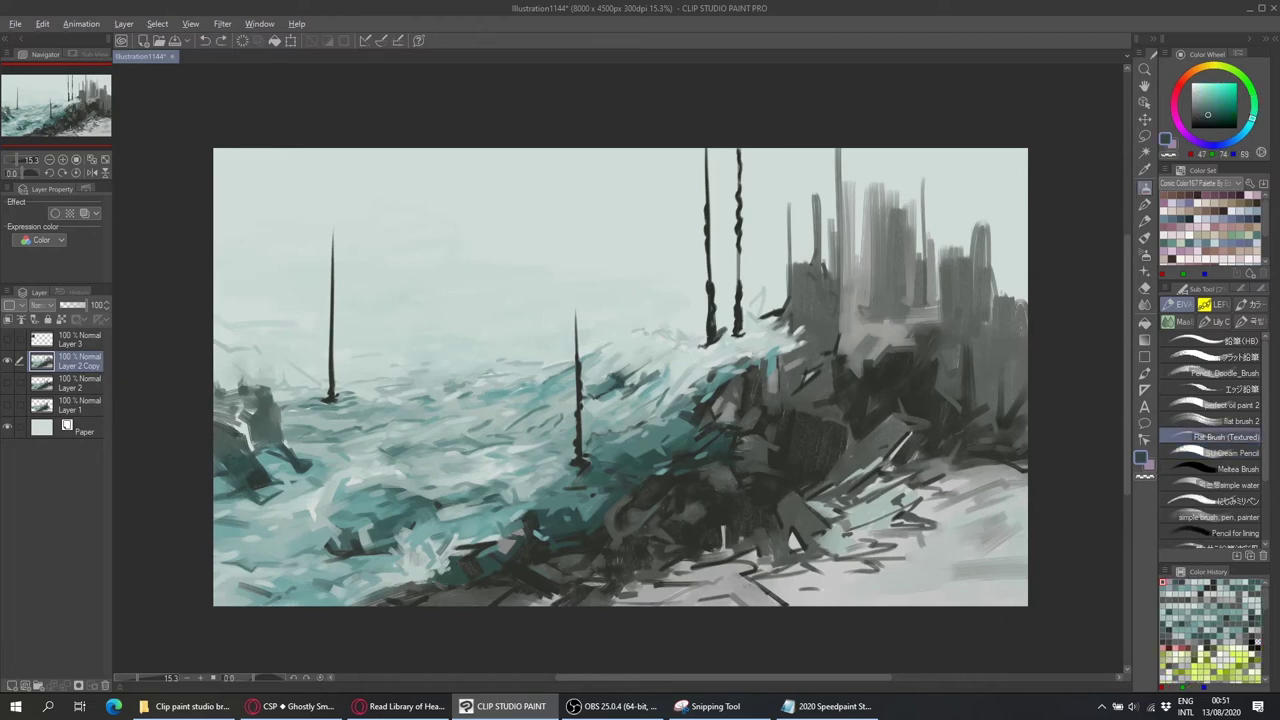
left_click(628, 370, "alt")
Work sampled pale and teal strokes into the foreground water and foam beside the dark rocks.
left_click(404, 580, "alt")
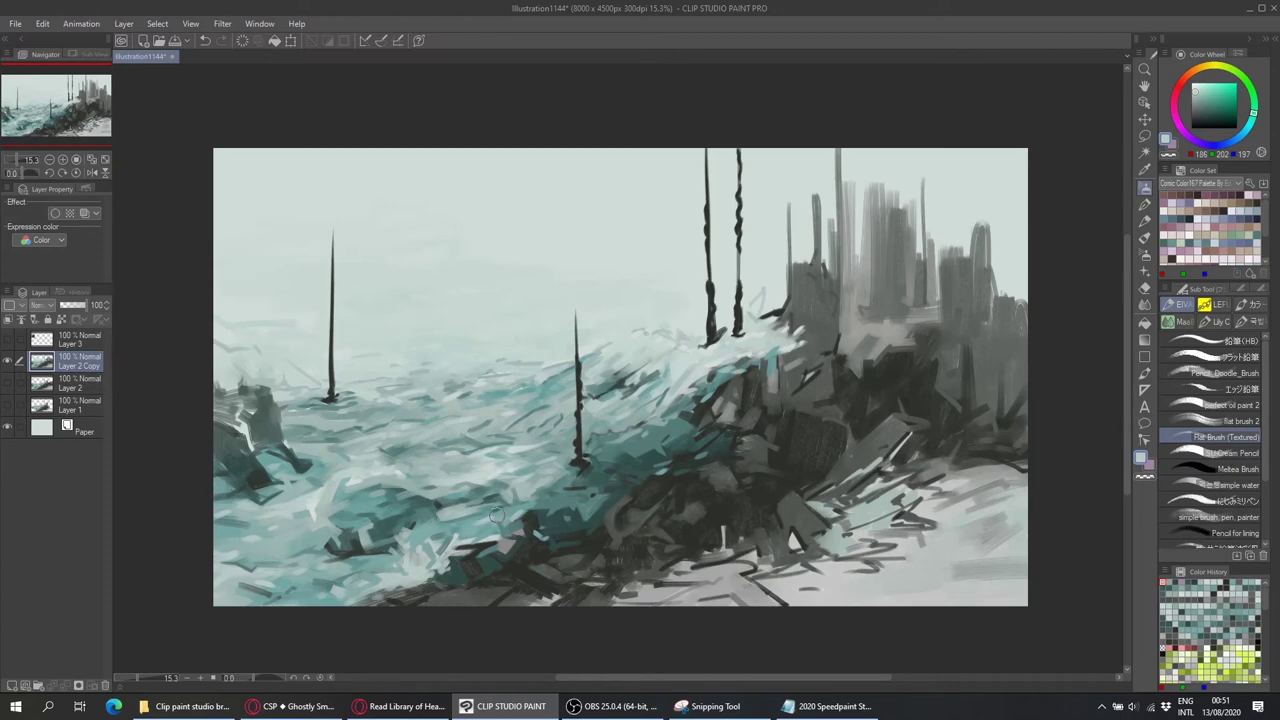
left_click(427, 520, "alt")
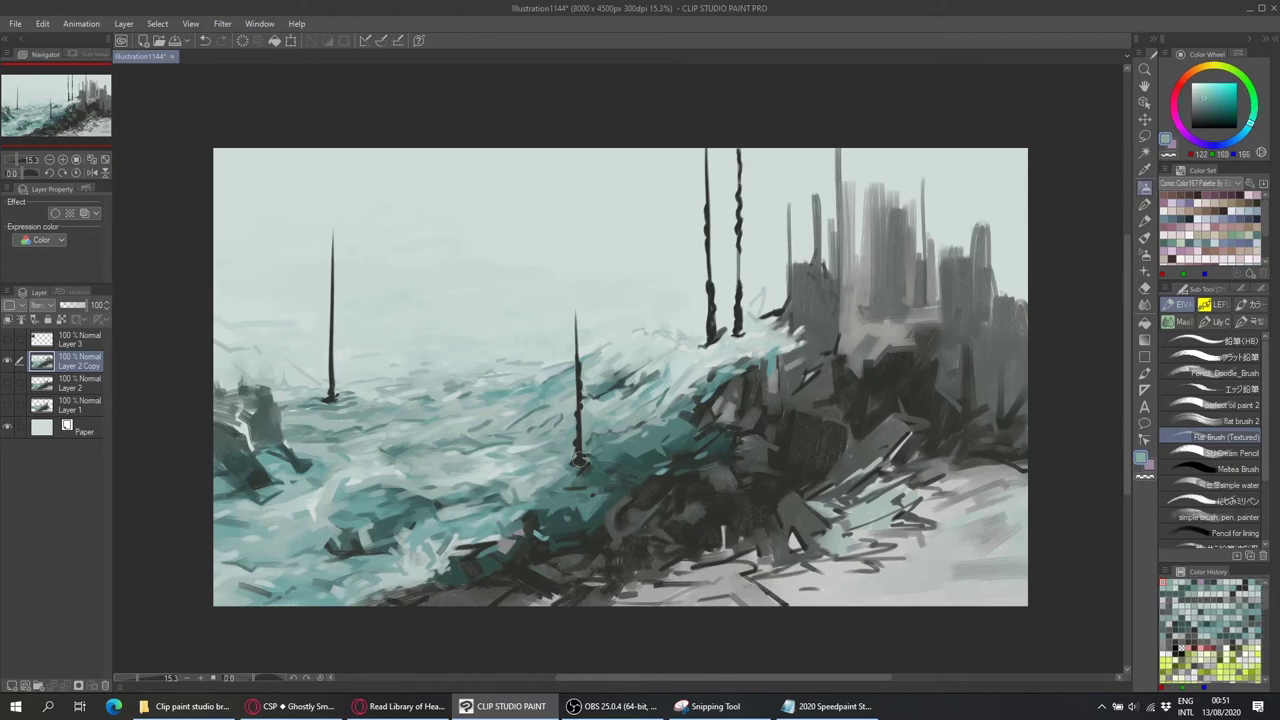
left_click(420, 520, "alt")
left_click(443, 510, "alt")
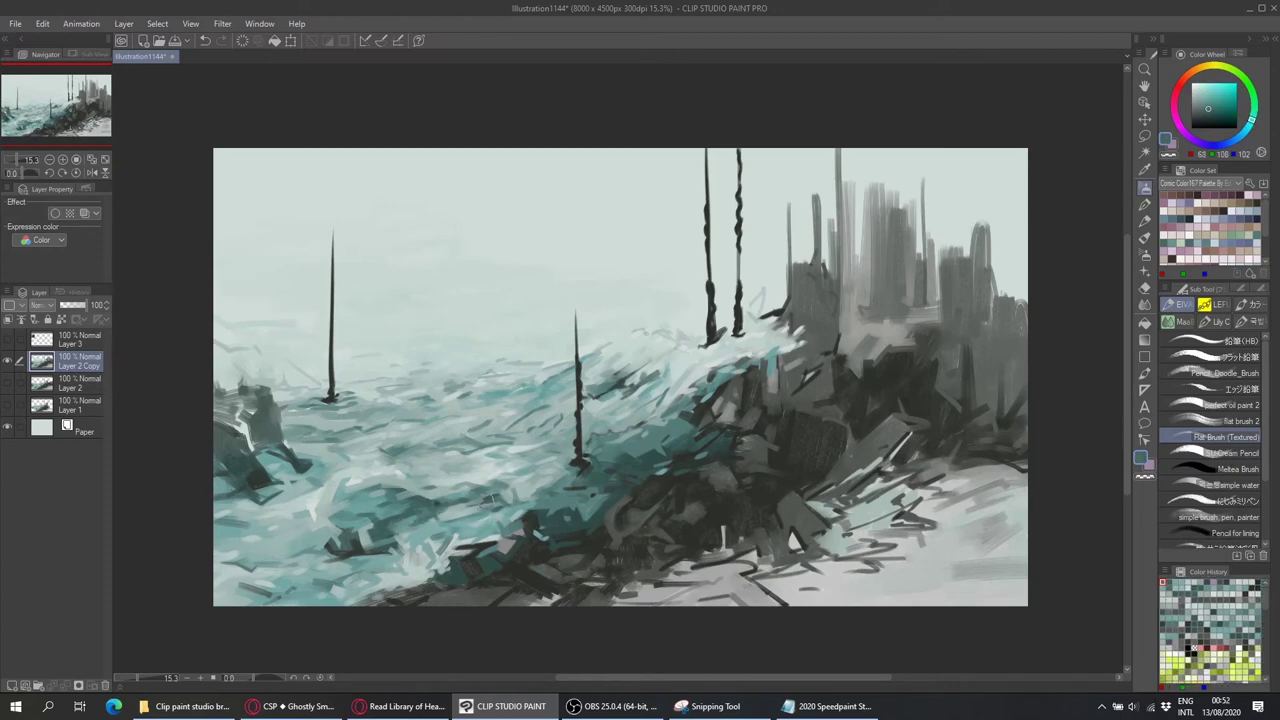
key("period")
left_click(427, 503, "alt")
key("comma")
key("comma")
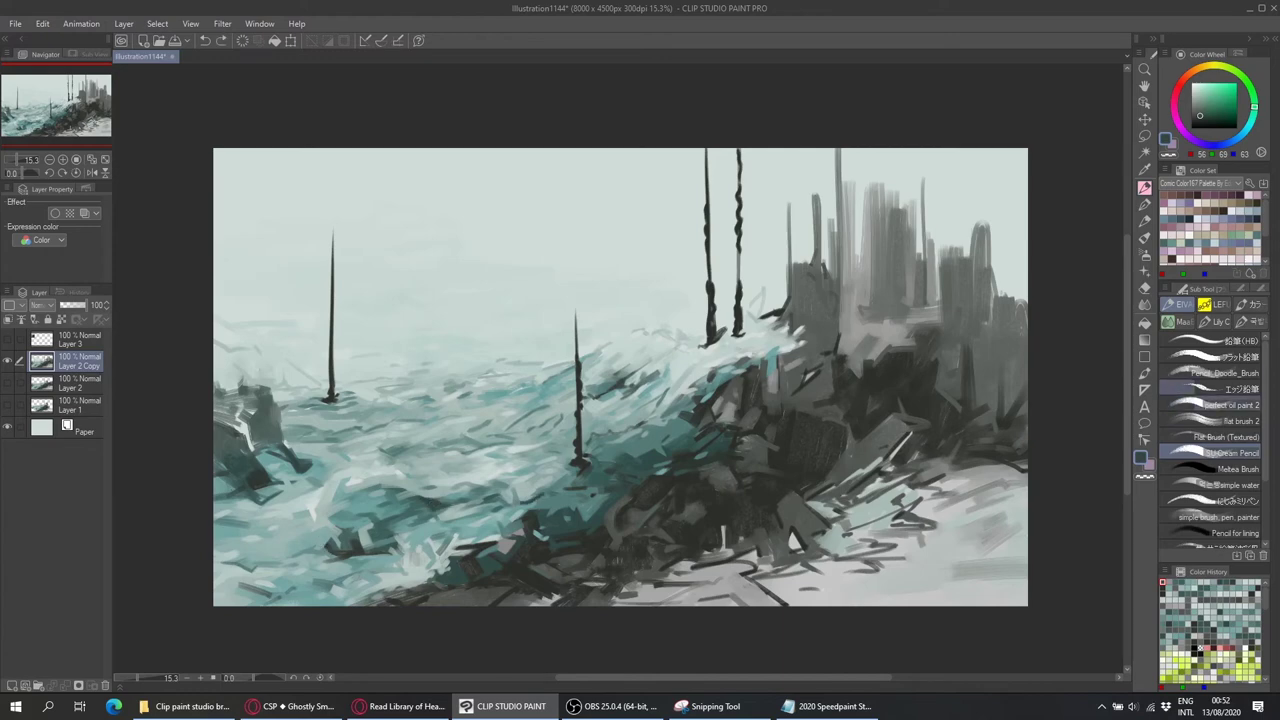
Break up the small dark rock in the left foreground water with sampled teal strokes.
left_click(334, 548, "alt")
left_click_drag(352, 552, 390, 548)
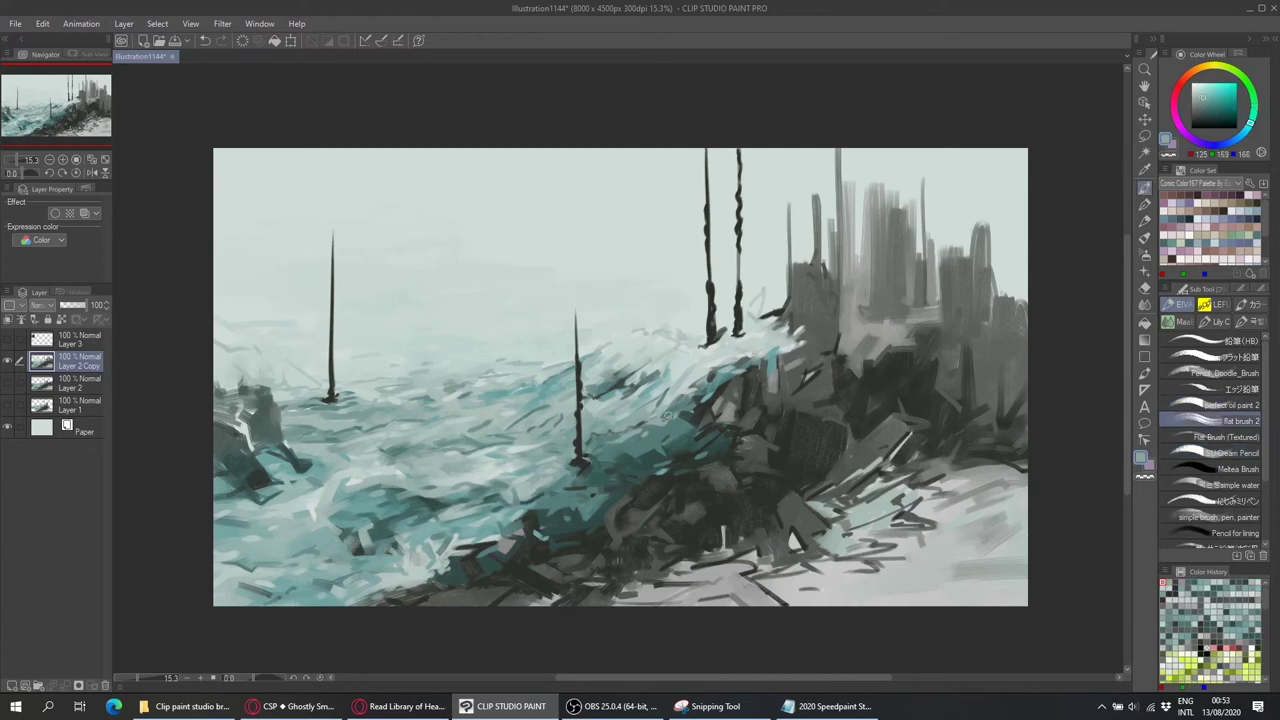
left_click(481, 484, "alt")
key("period")
left_click(450, 479, "alt")
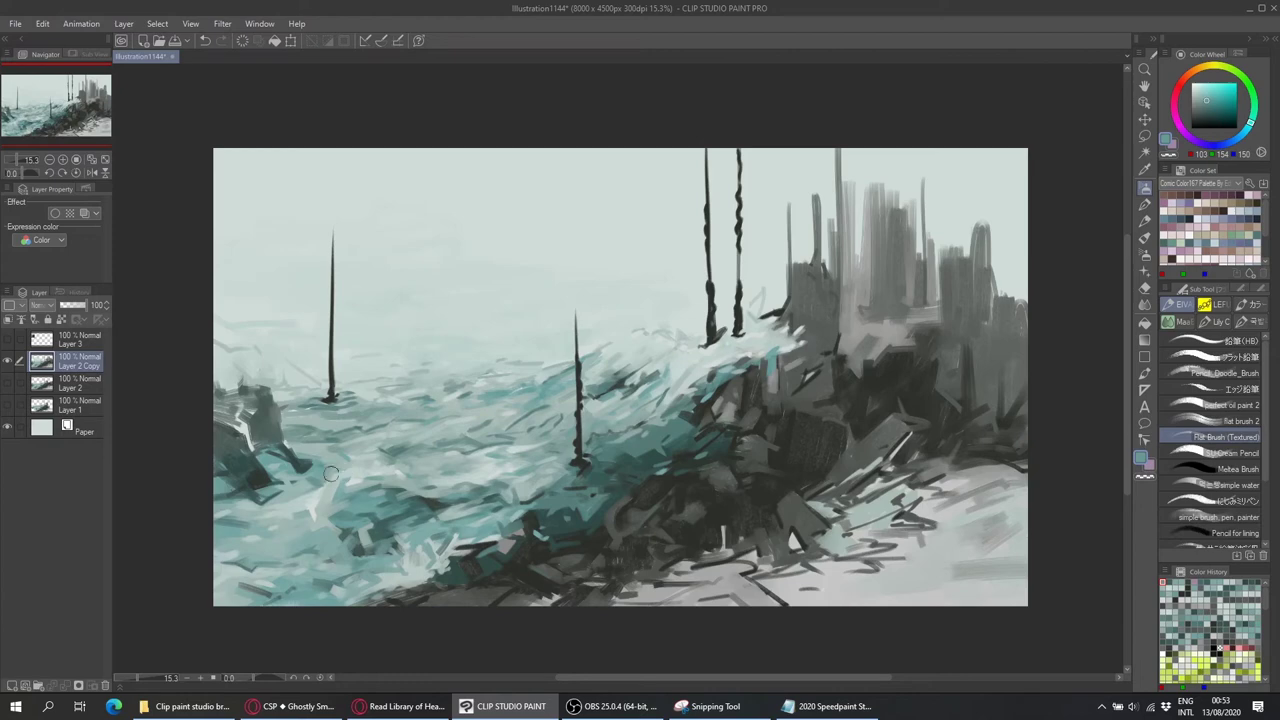
Touch up the water around the pole bases and extend the block-shaped rock's left side with misty grey strokes.
left_click(443, 409, "alt")
left_click(322, 398, "alt")
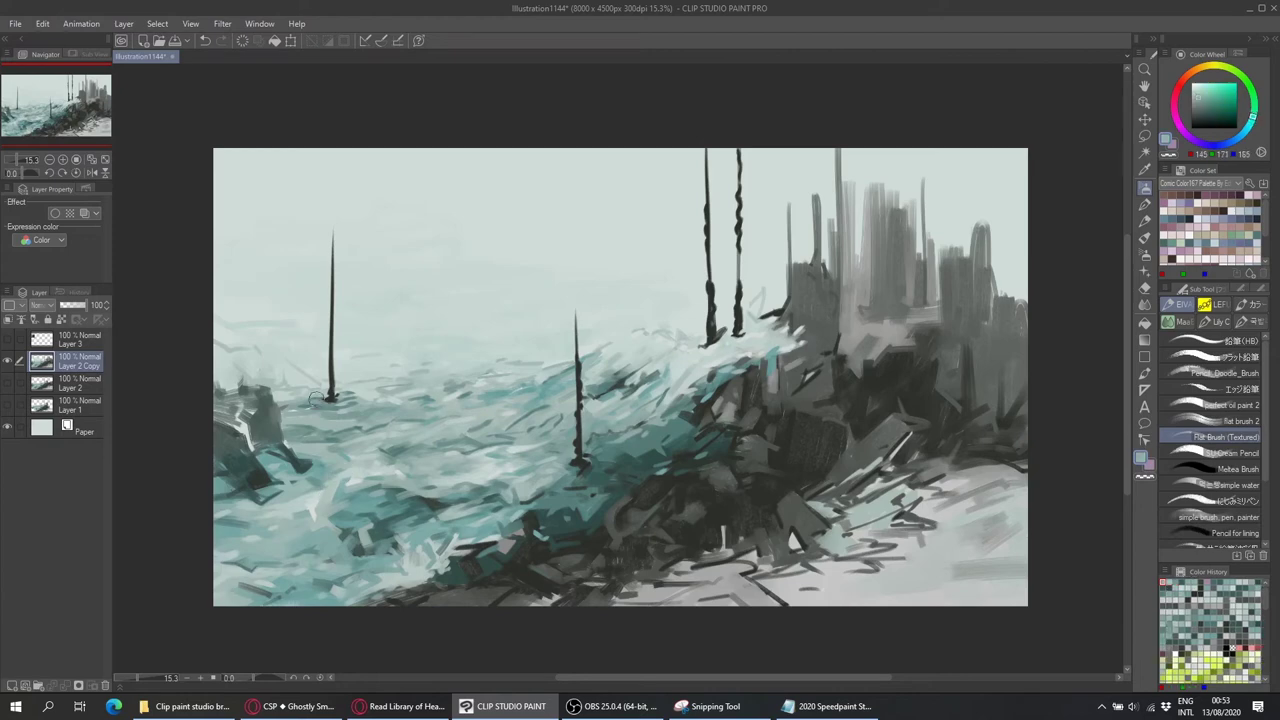
left_click(578, 468, "alt")
left_click(790, 305, "alt")
mouse_move(750, 318)
left_mouse_down()
mouse_move(785, 300)
mouse_move(798, 325)
left_mouse_up()
Paint a row of tall dark grey trunks rising to the canvas edge across the pillar cluster with flat brush 2.
key("comma")
left_click(990, 330, "alt")
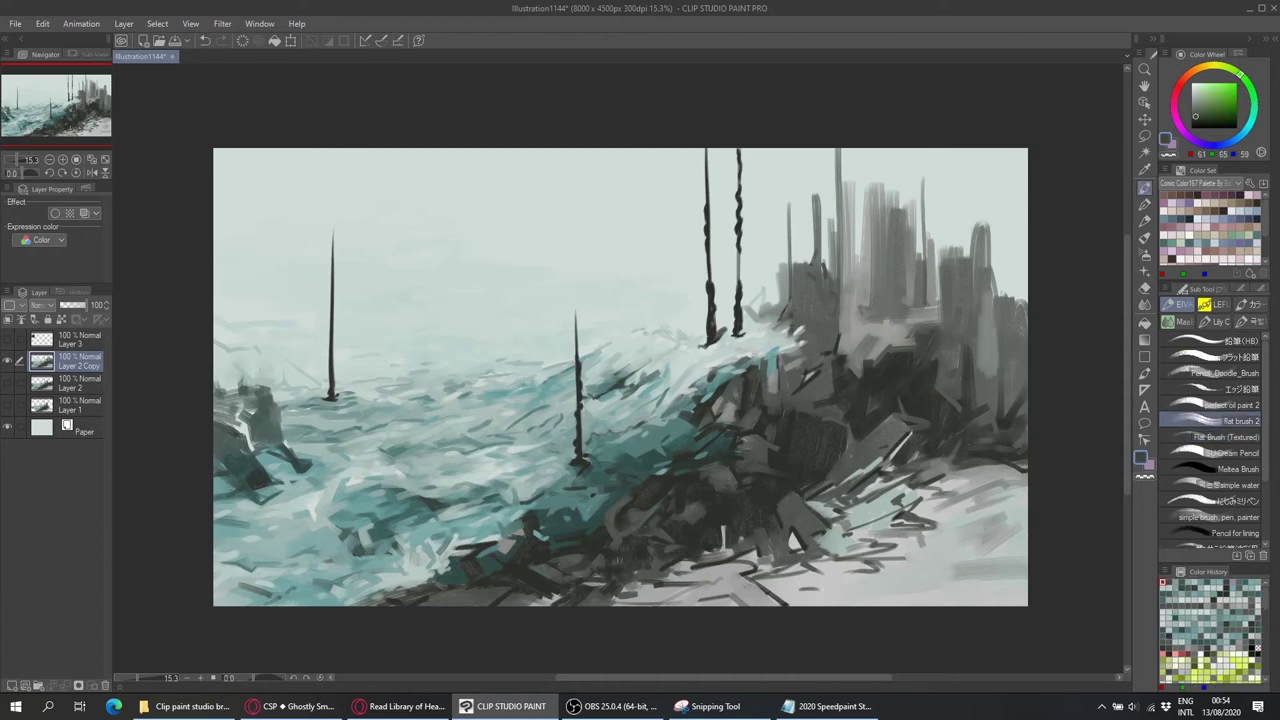
left_click_drag(1002, 200, 1000, 326)
left_click_drag(965, 148, 960, 298)
left_click_drag(1030, 150, 1028, 258)
left_click_drag(920, 184, 918, 286)
left_click_drag(868, 148, 866, 258)
left_click_drag(1016, 152, 1012, 284)
left_click_drag(835, 284, 834, 348)
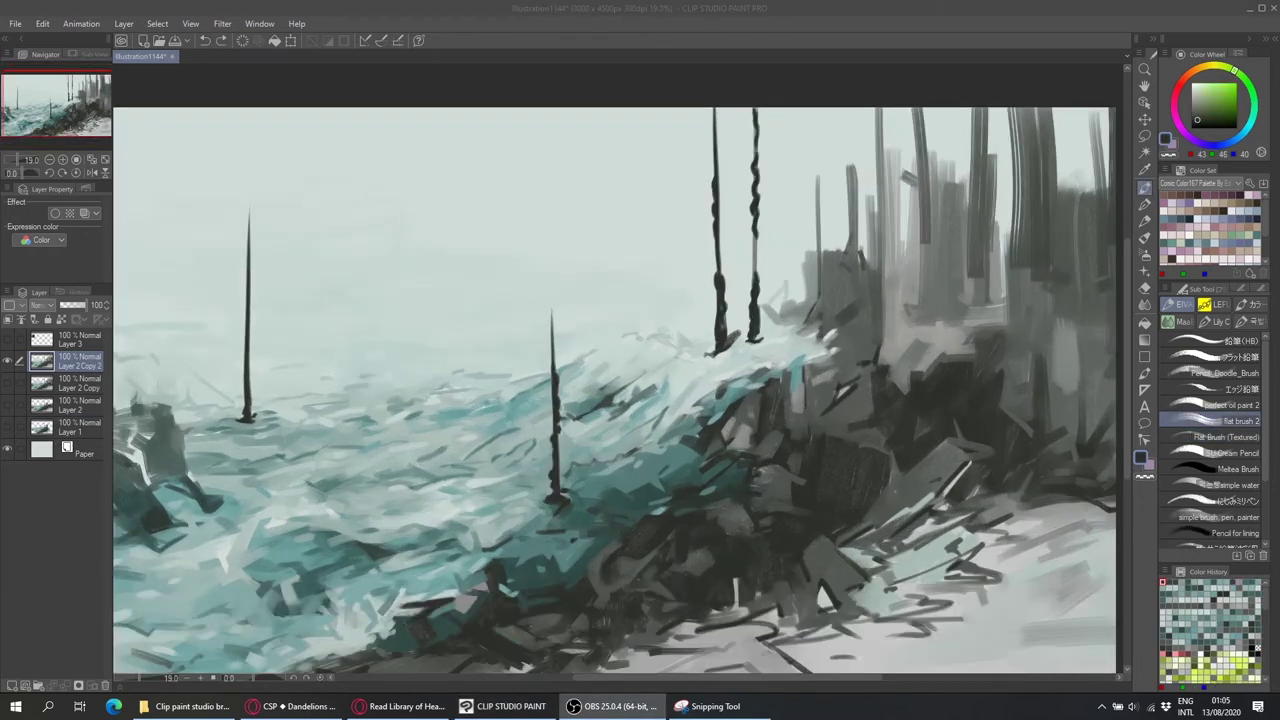
Roughen the edges of the twin poles and touch up the foam at their bases with sampled dark and pale tones using Cream Pencil.
scroll(669, 352, "down", 1)
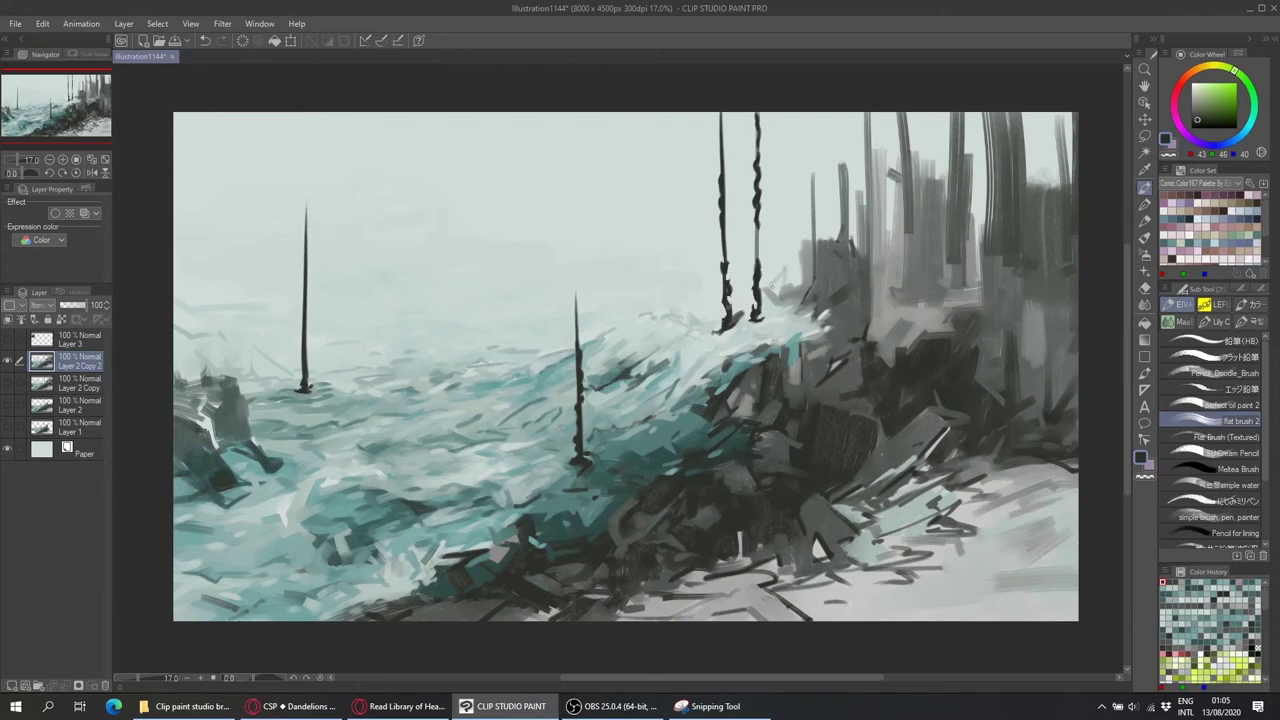
key("period")
key("period")
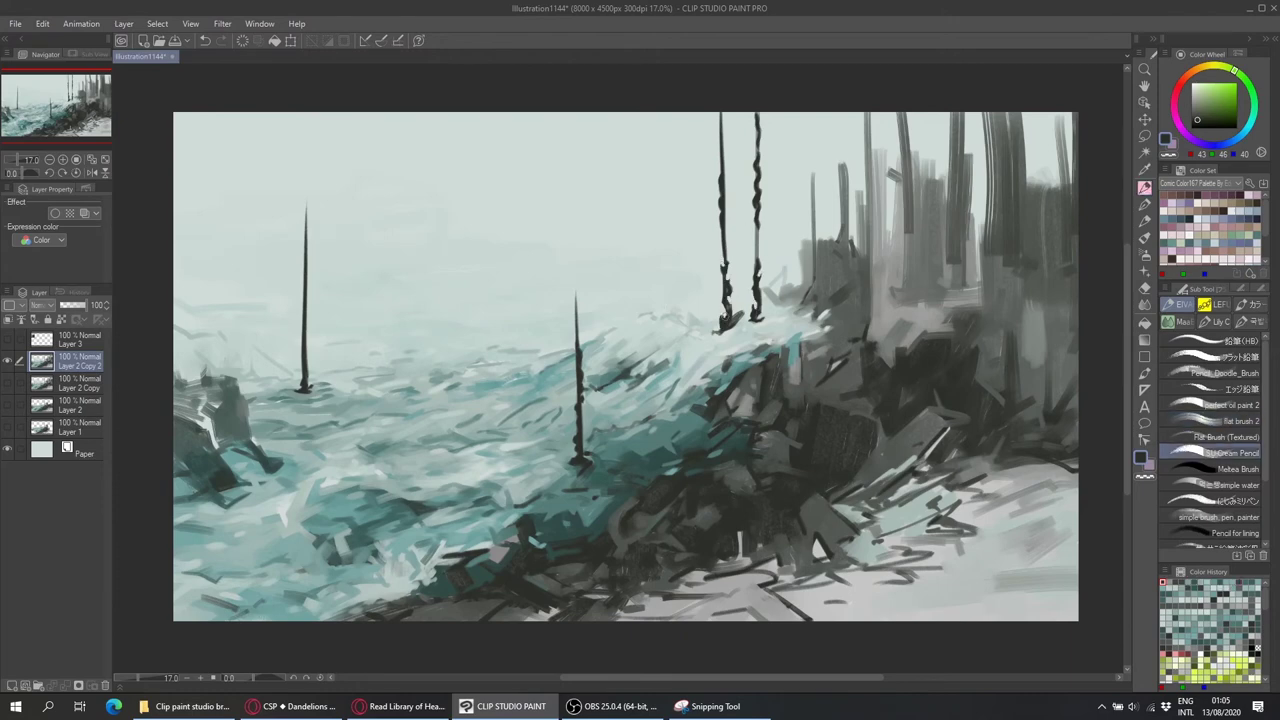
left_click(733, 323, "alt")
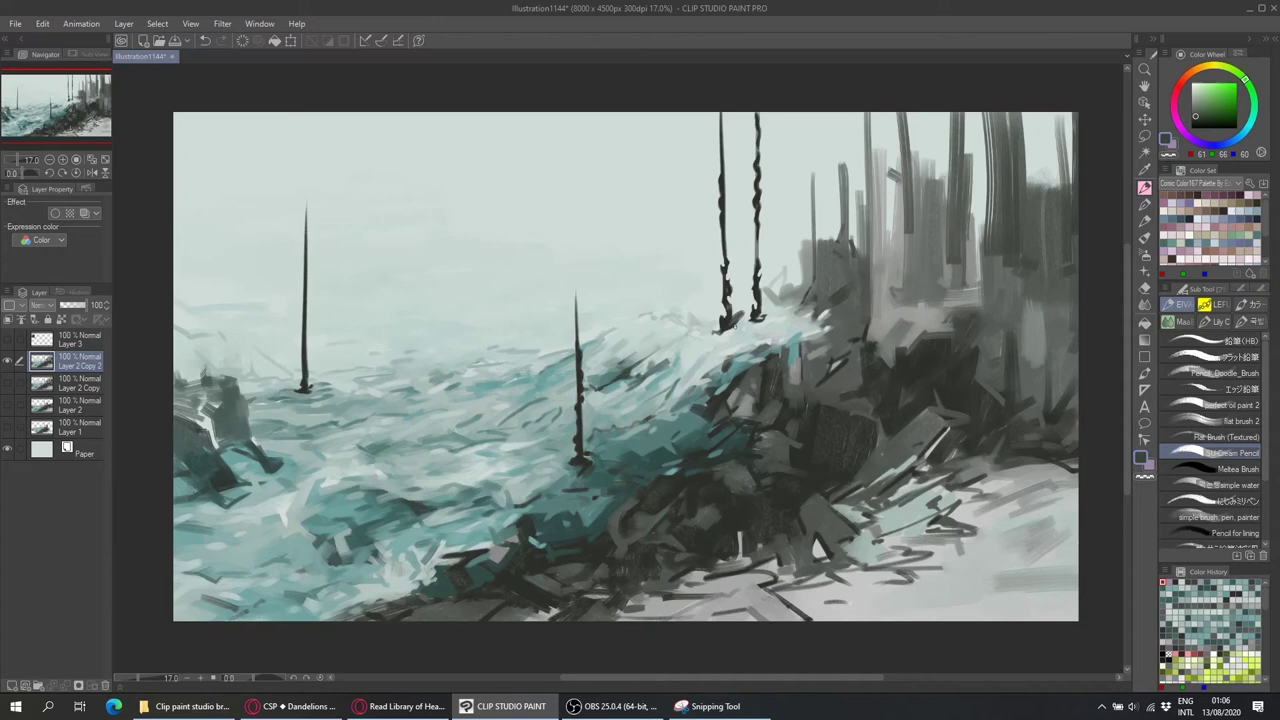
left_click(736, 324, "alt")
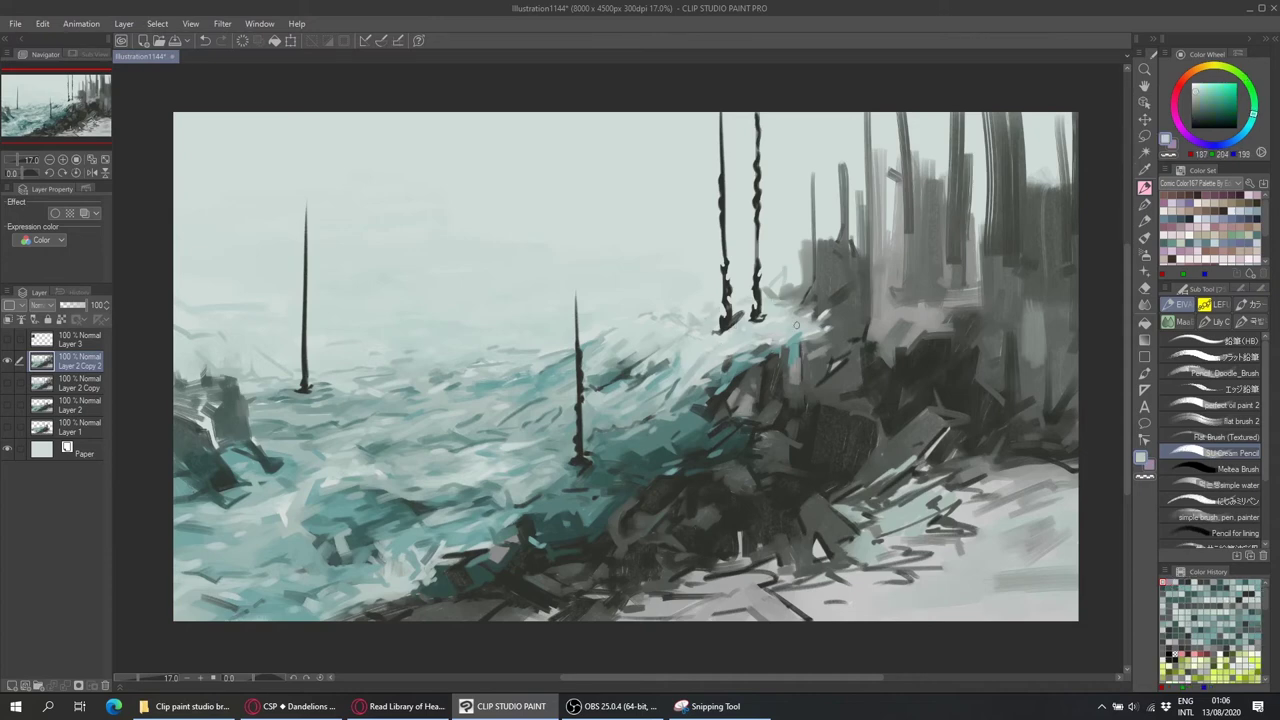
left_click(845, 273, "alt")
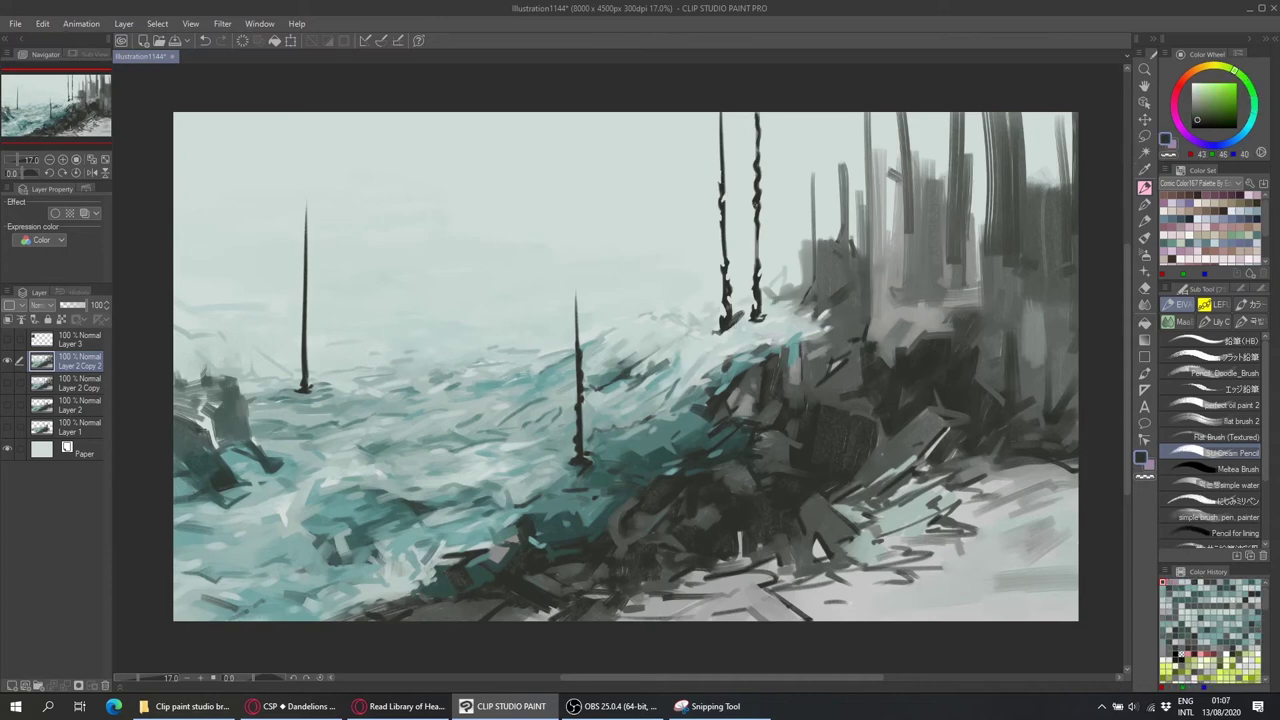
left_click(758, 322, "alt")
left_click(709, 346, "alt")
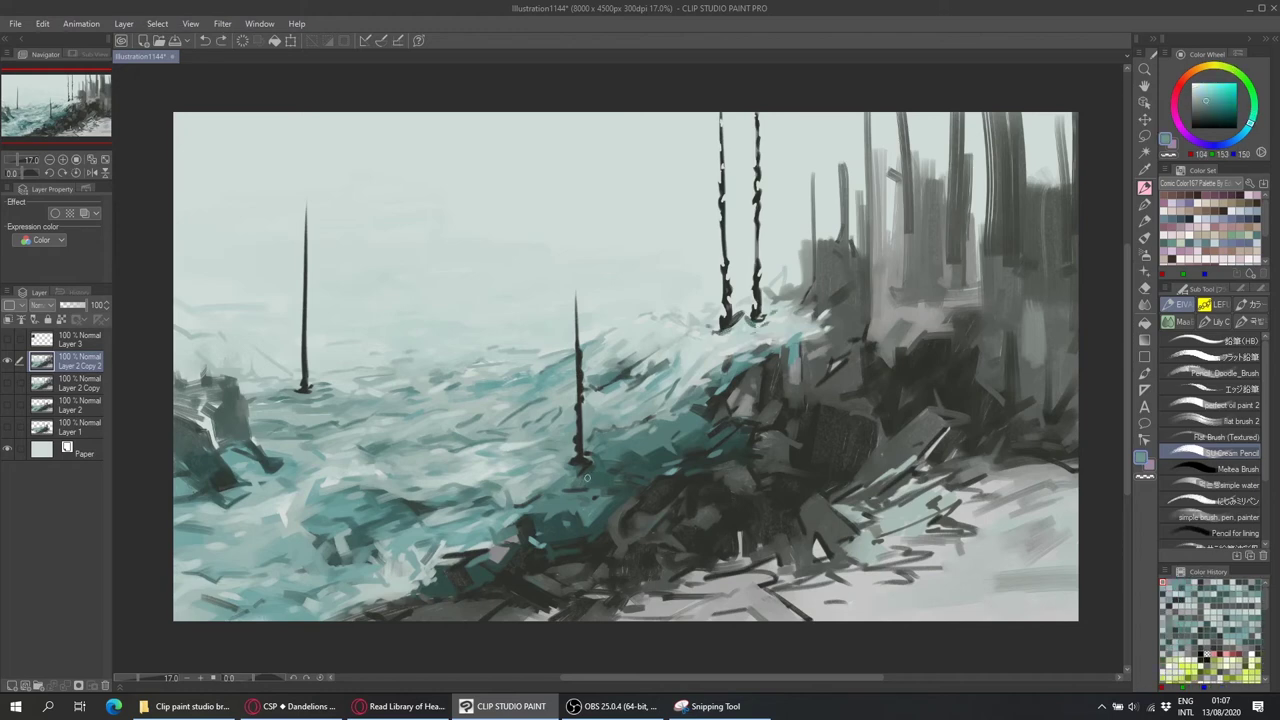
Add small sampled teal and pale strokes to the foreground water and along the wave crest up to the grey rock behind the twin poles.
left_click(330, 580, "alt")
left_click(348, 565, "alt")
left_click(600, 413, "alt")
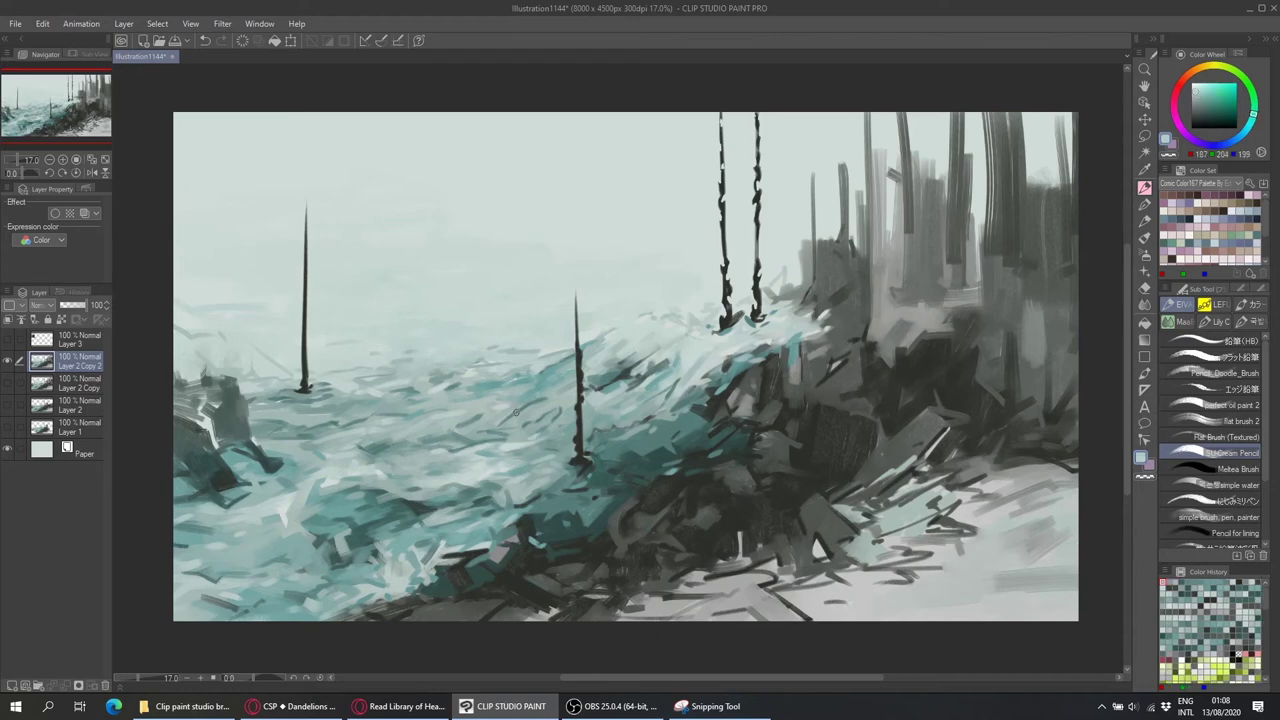
left_click(612, 385, "alt")
left_click(629, 351, "alt")
left_click_drag(830, 297, 856, 276)
left_click(804, 362, "alt")
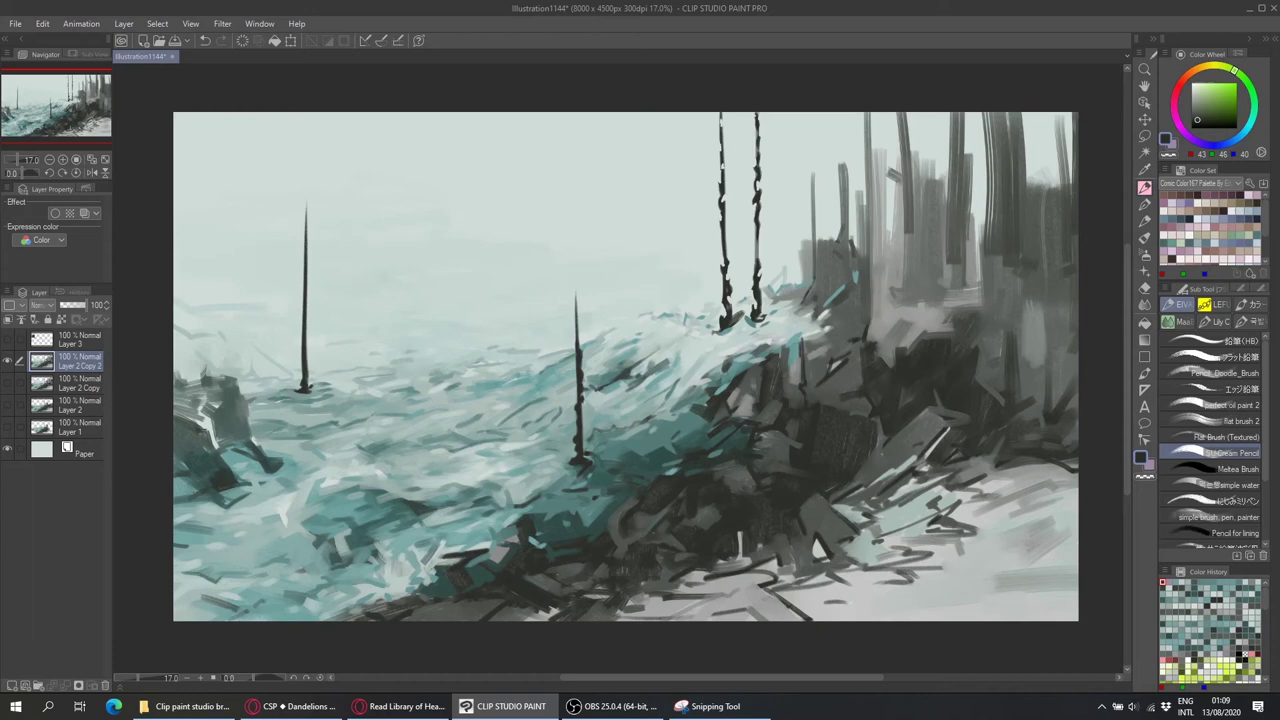
Touch up the lower shoreline rocks and add fine teal and pale strokes to the wave crest between the middle pole and the twin poles.
left_click(746, 590, "alt")
left_click(615, 518, "alt")
left_click(343, 383, "alt")
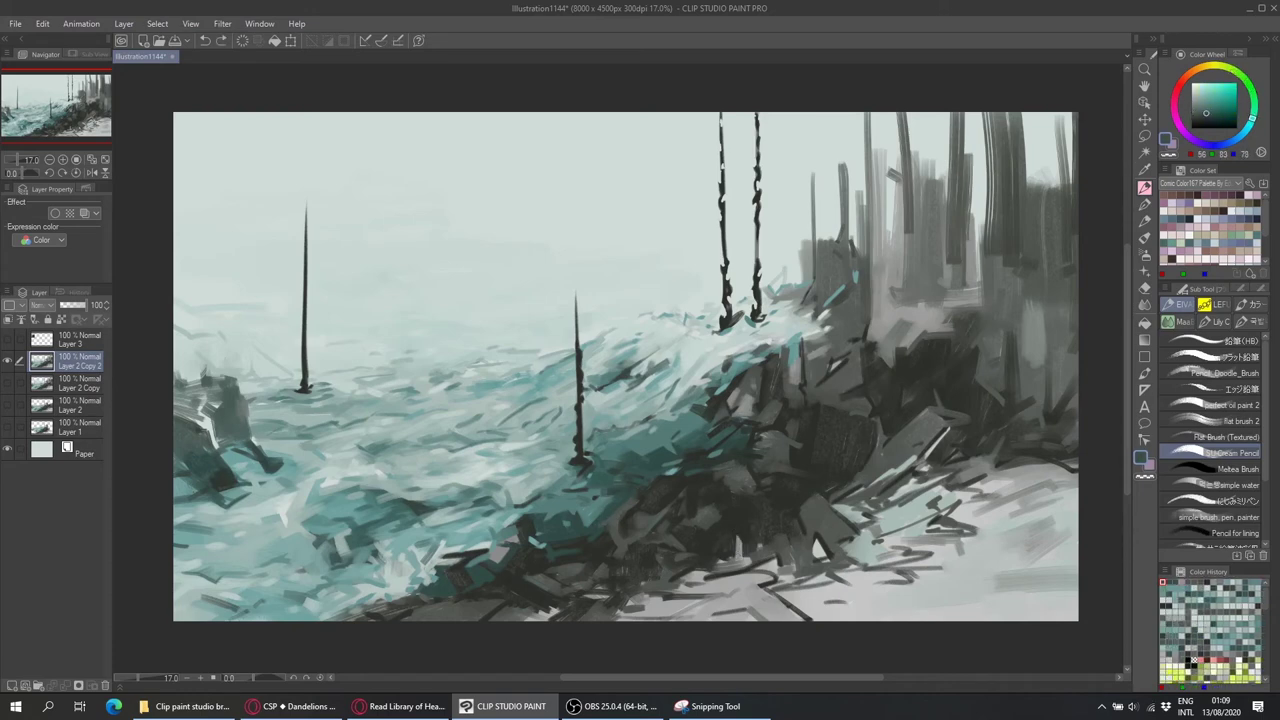
left_click(675, 358, "alt")
left_click(651, 304, "alt")
left_click(631, 326, "alt")
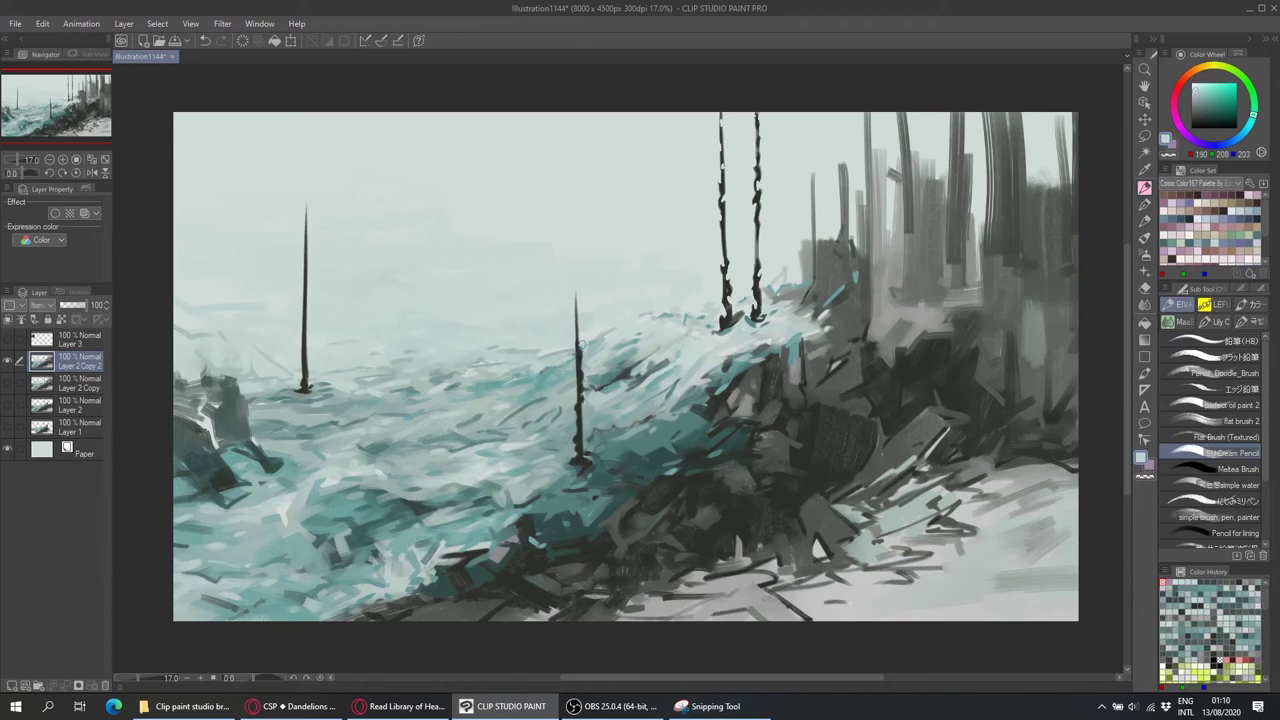
left_click(716, 394, "alt")
left_click(628, 312, "alt")
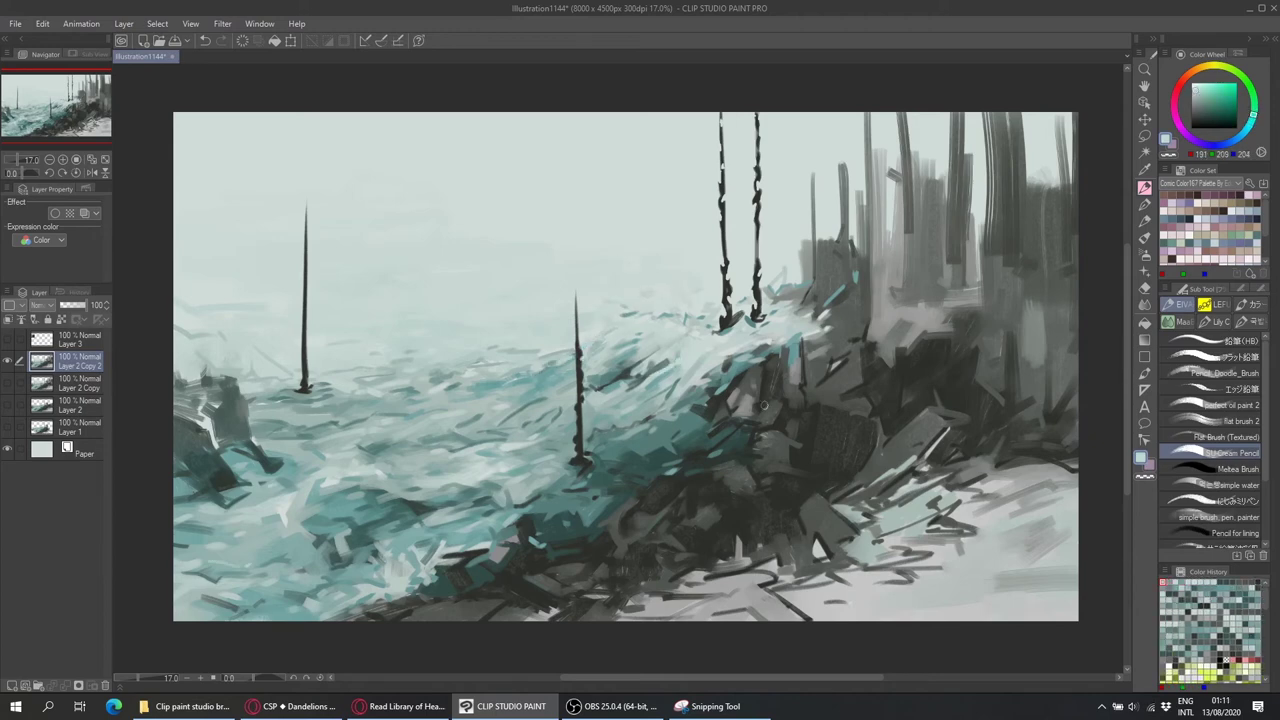
Tone down the pale patch in the dark rocks, and give the distant left pole jagged dark edges and base ripples with Cream Pencil.
left_click(765, 405, "alt")
key("comma")
key("period")
left_click(556, 346, "alt")
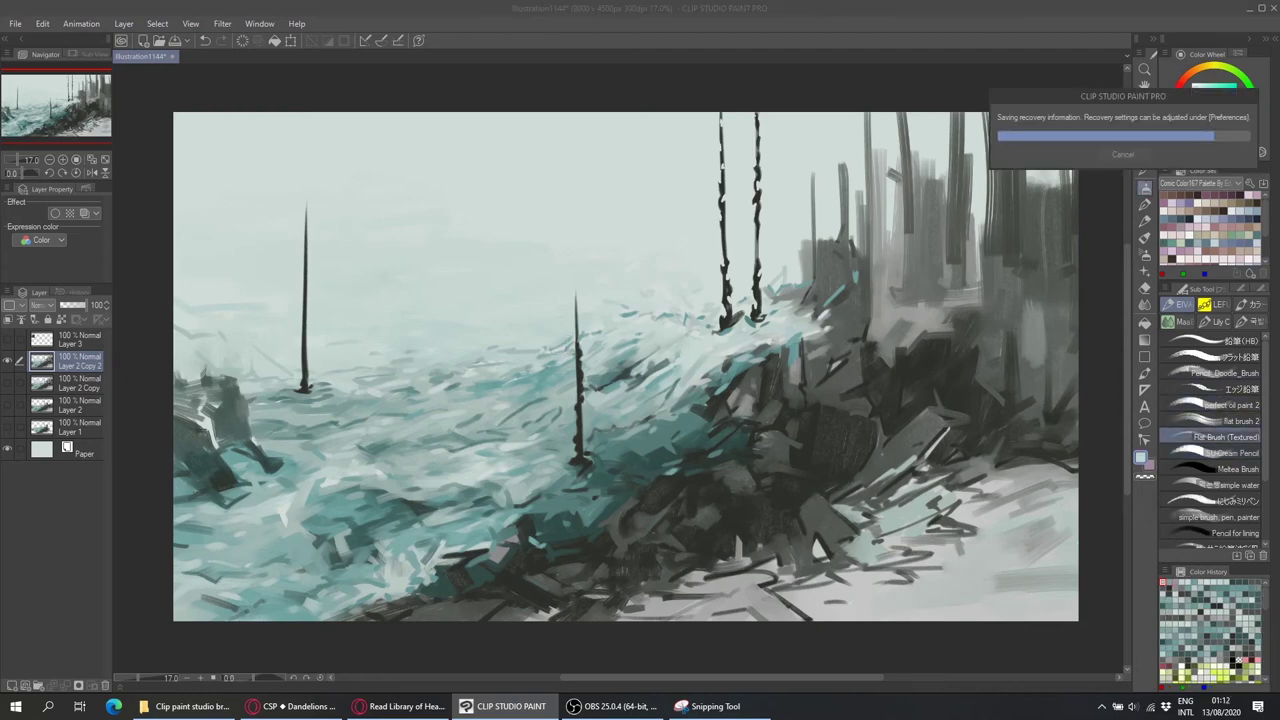
key("period")
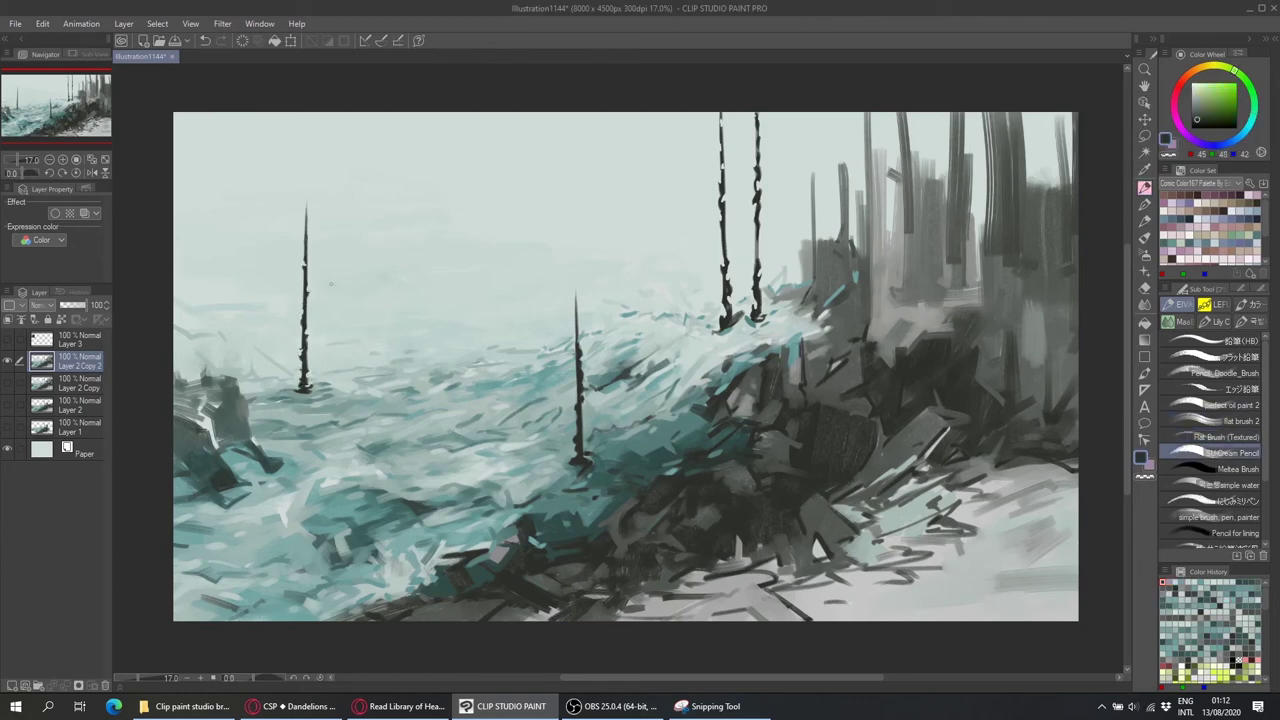
Blend sampled pale and teal tones into the water around the middle pole with Flat Brush (Textured).
key("comma")
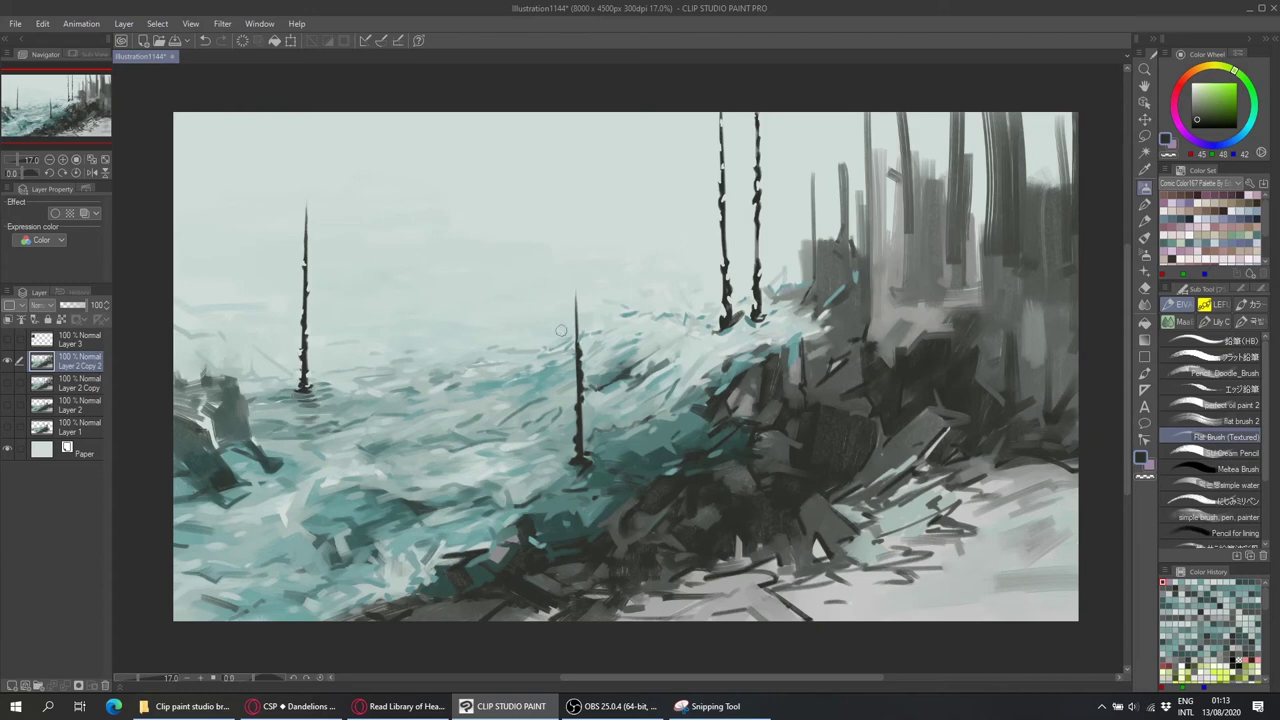
left_click(578, 452, "alt")
left_click(525, 381, "alt")
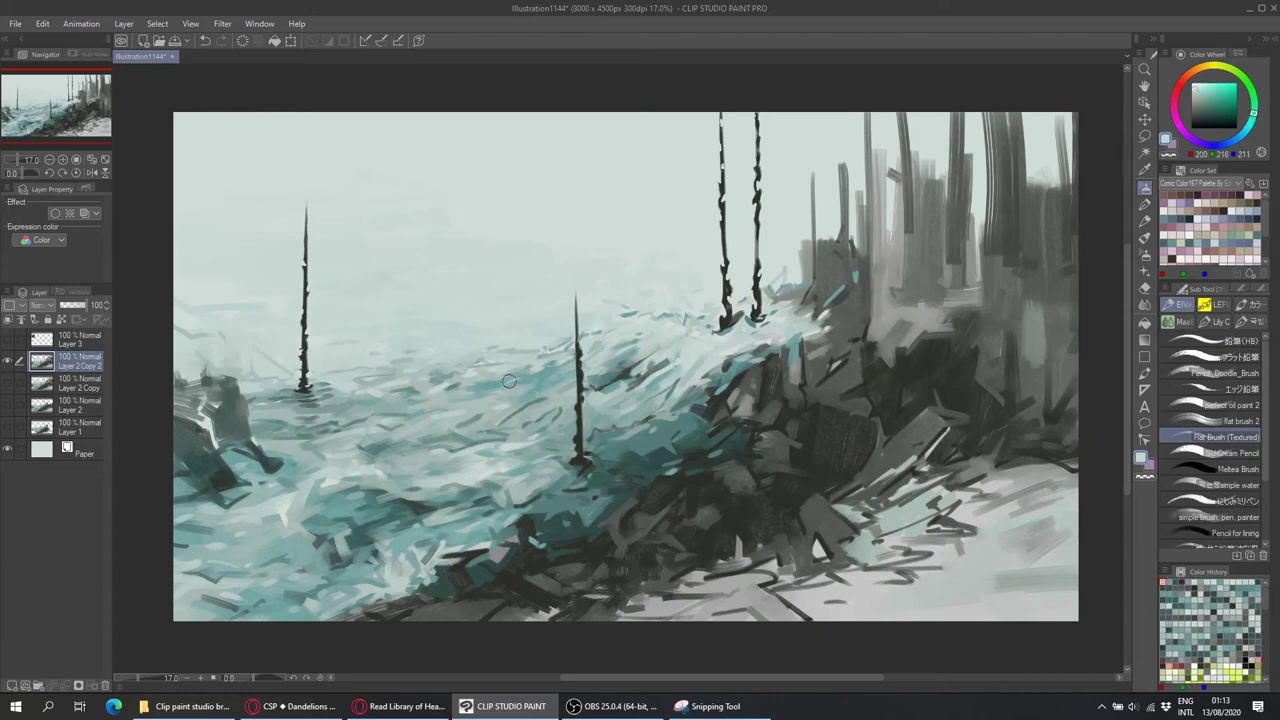
left_click(505, 357, "alt")
left_click(462, 466, "alt")
left_click(318, 368, "alt")
Rework the rock at the canvas's left edge with sampled dark and teal strokes, breaking up its outline with Cream Pencil.
mouse_move(215, 405)
left_mouse_down()
mouse_move(279, 441)
mouse_move(196, 436)
mouse_move(226, 395)
mouse_move(212, 394)
mouse_move(192, 415)
mouse_move(248, 414)
mouse_move(201, 412)
mouse_move(209, 398)
mouse_move(204, 482)
mouse_move(290, 452)
left_mouse_up()
left_click(1230, 453)
left_click(240, 440, "alt")
left_click(250, 410, "alt")
left_click(211, 422, "alt")
Fade the tip of the distant left pole into the mist with sampled pale sky tones using flat brush 2.
key("b")
left_click(306, 289, "alt")
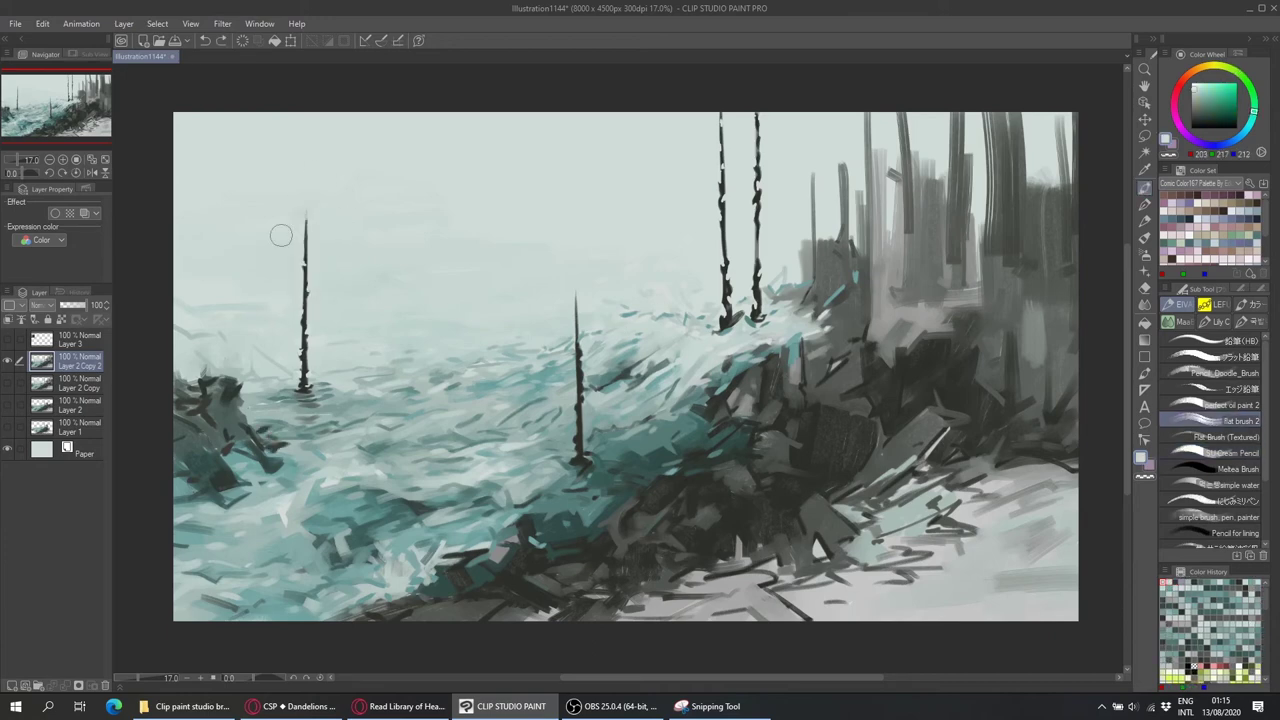
left_click_drag(310, 208, 300, 255)
left_click(337, 214, "alt")
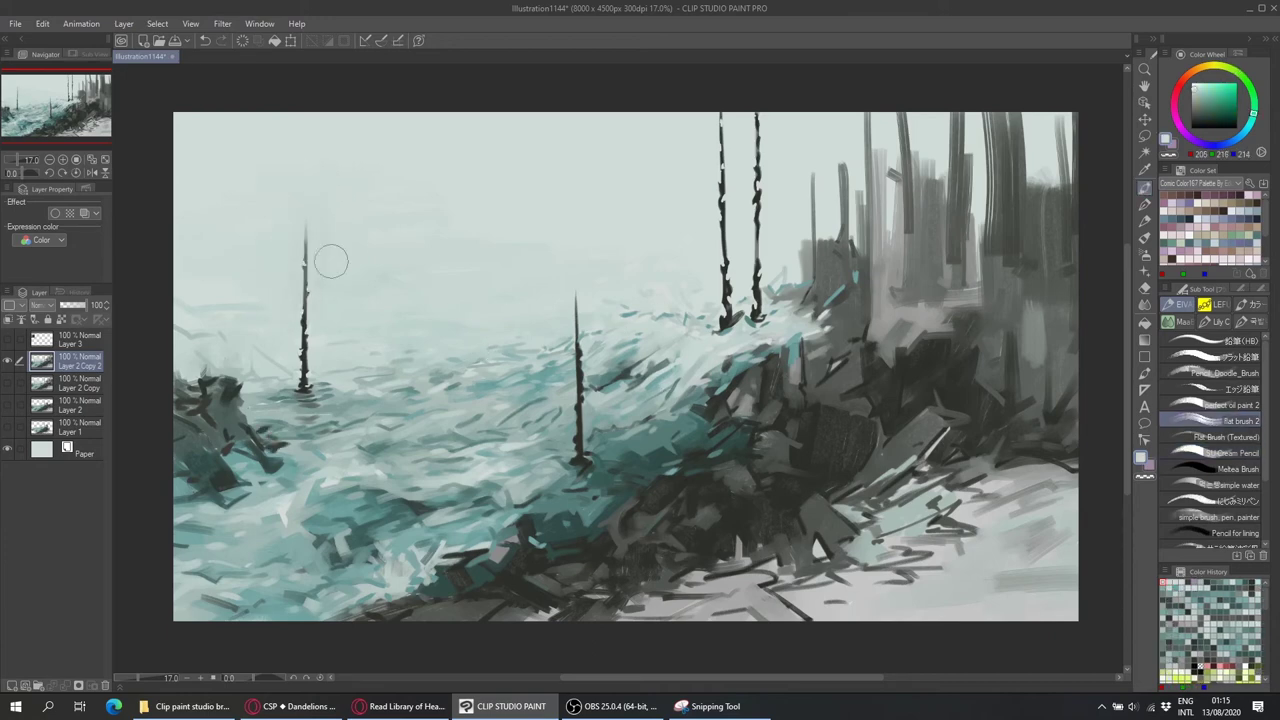
left_click(369, 261, "alt")
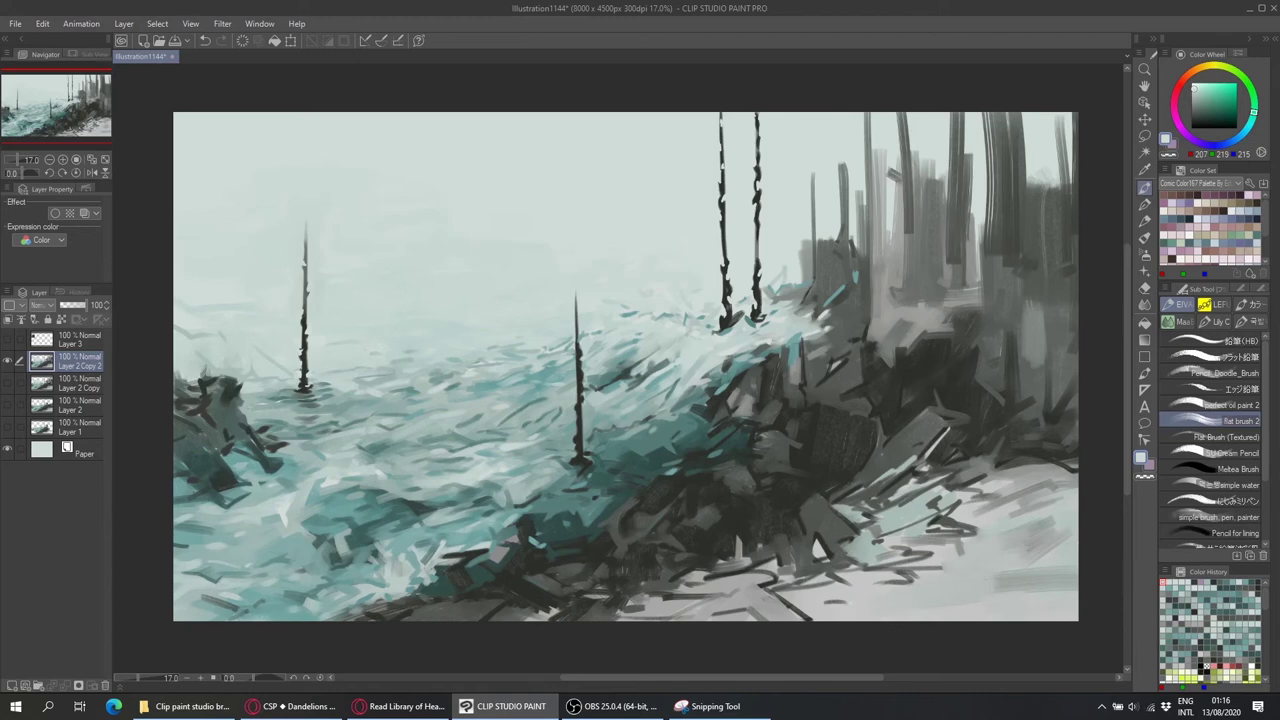
Add sampled dark and teal strokes to the foreground water where it meets the shoreline rocks, using Meltea Brush.
key("b")
left_click(907, 415, "alt")
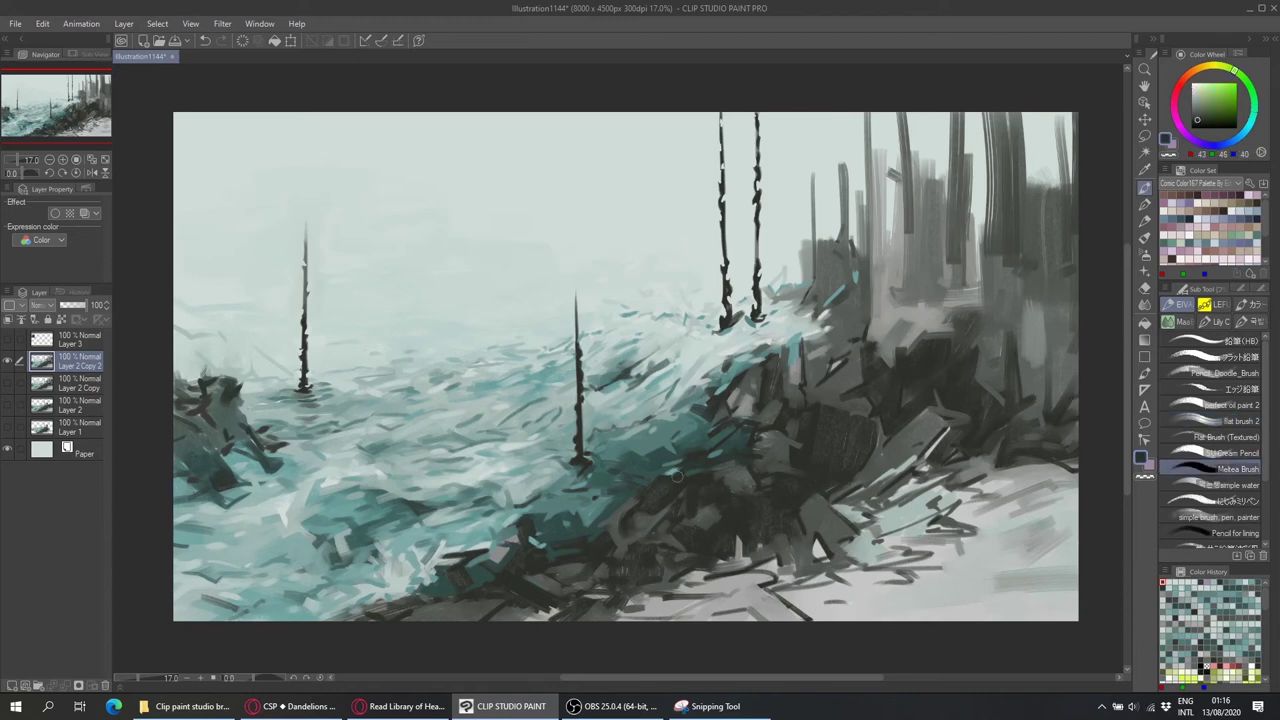
left_click(338, 608, "alt")
left_click(448, 577, "alt")
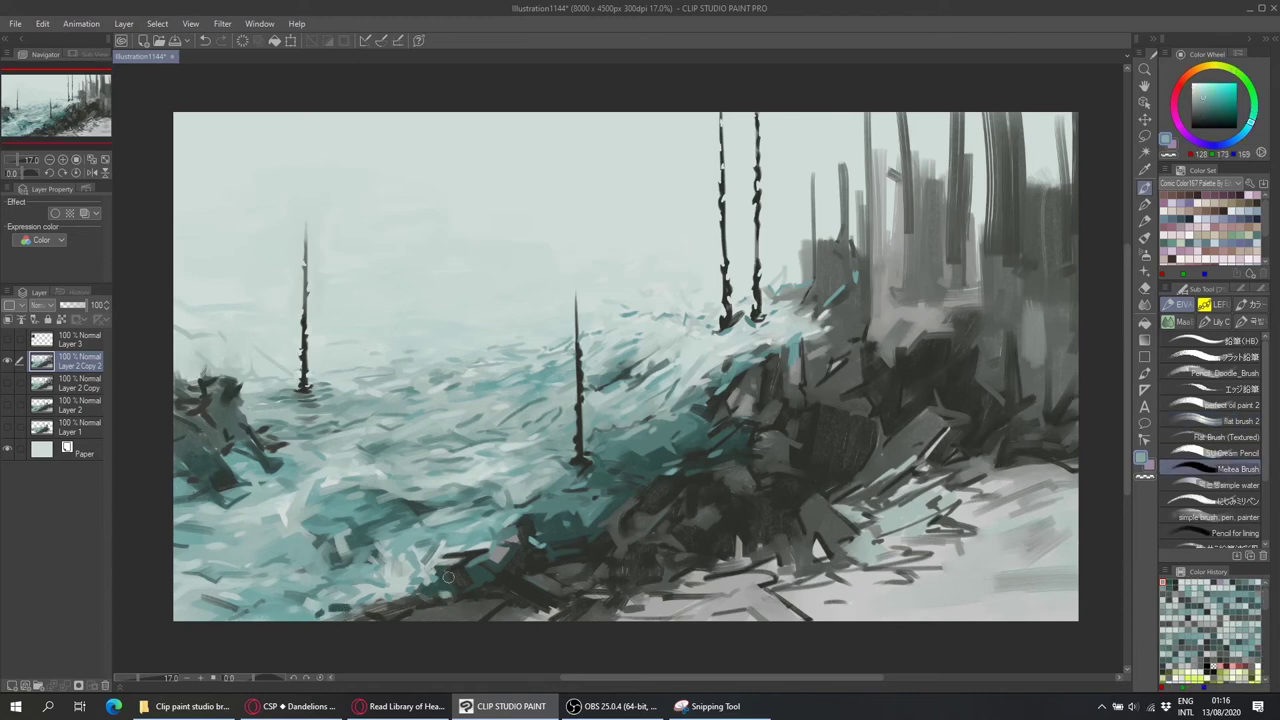
left_click(342, 579, "alt")
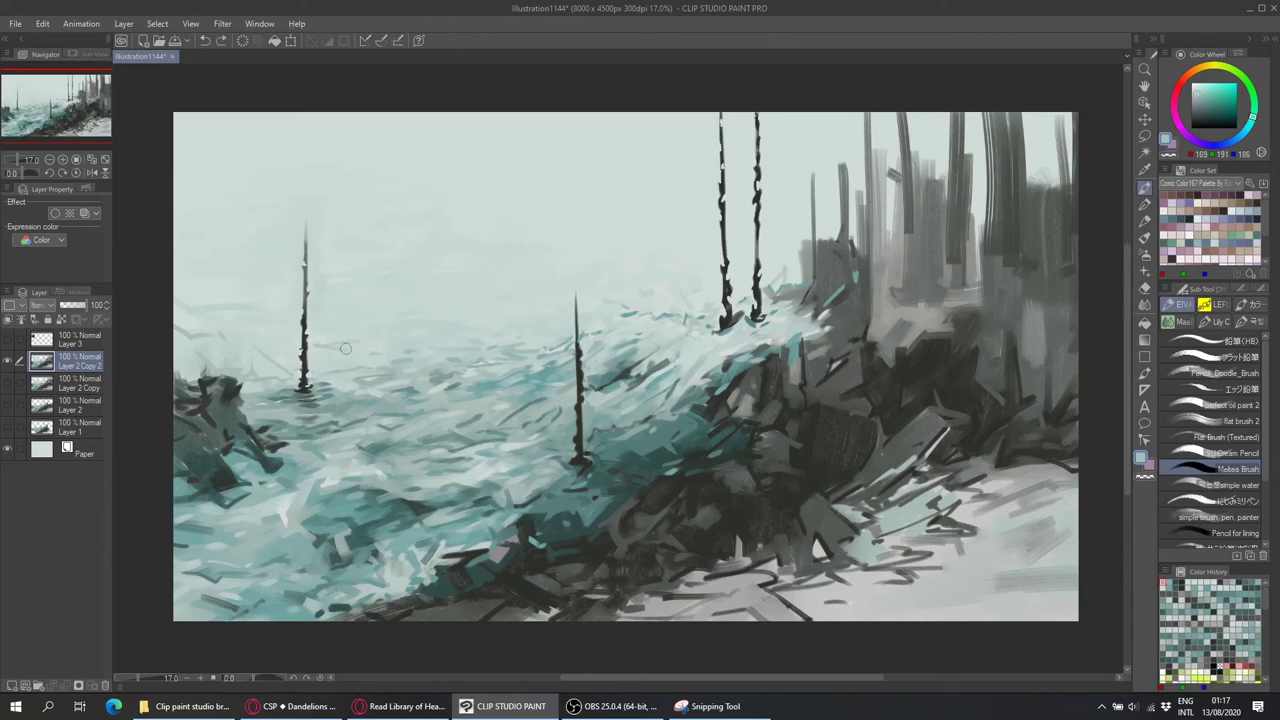
Paint a faint distant pole in the mist above the left rock and add sampled teal strokes across the water.
left_click_drag(233, 302, 234, 327)
left_click(489, 415, "alt")
left_click(485, 340, "alt")
left_click(342, 565, "alt")
Refine the edge between the dark rocks and water with sampled dark and teal strokes, extending the teal water towards the pillar bases.
scroll(600, 500, "up", 1)
left_click(613, 545, "alt")
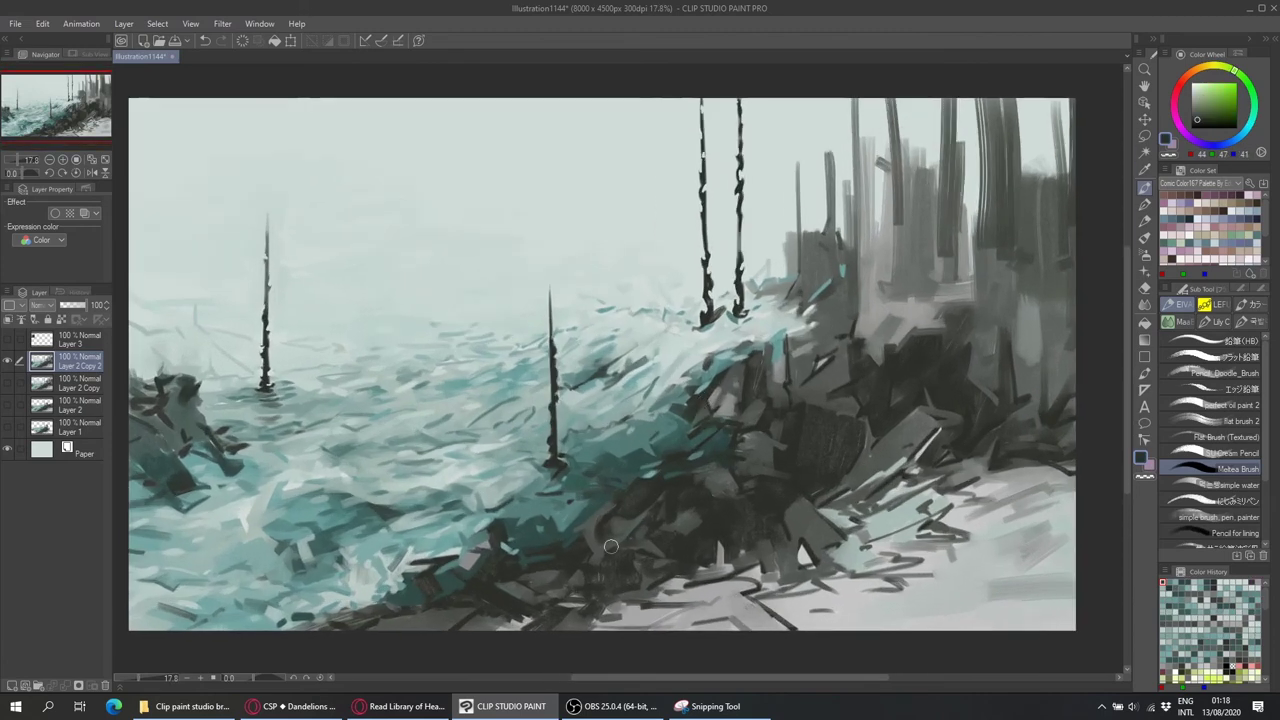
key("b")
key("b")
left_click(615, 497, "alt")
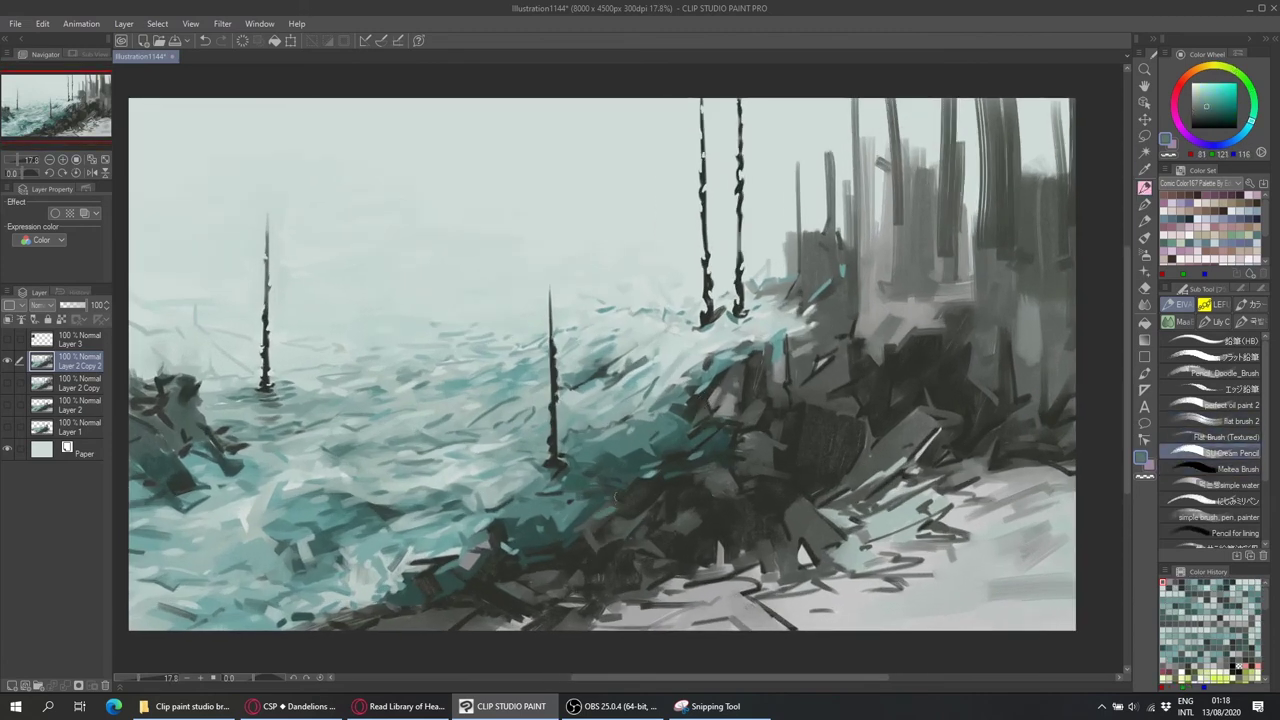
left_click(835, 312, "alt")
left_click(893, 542, "alt")
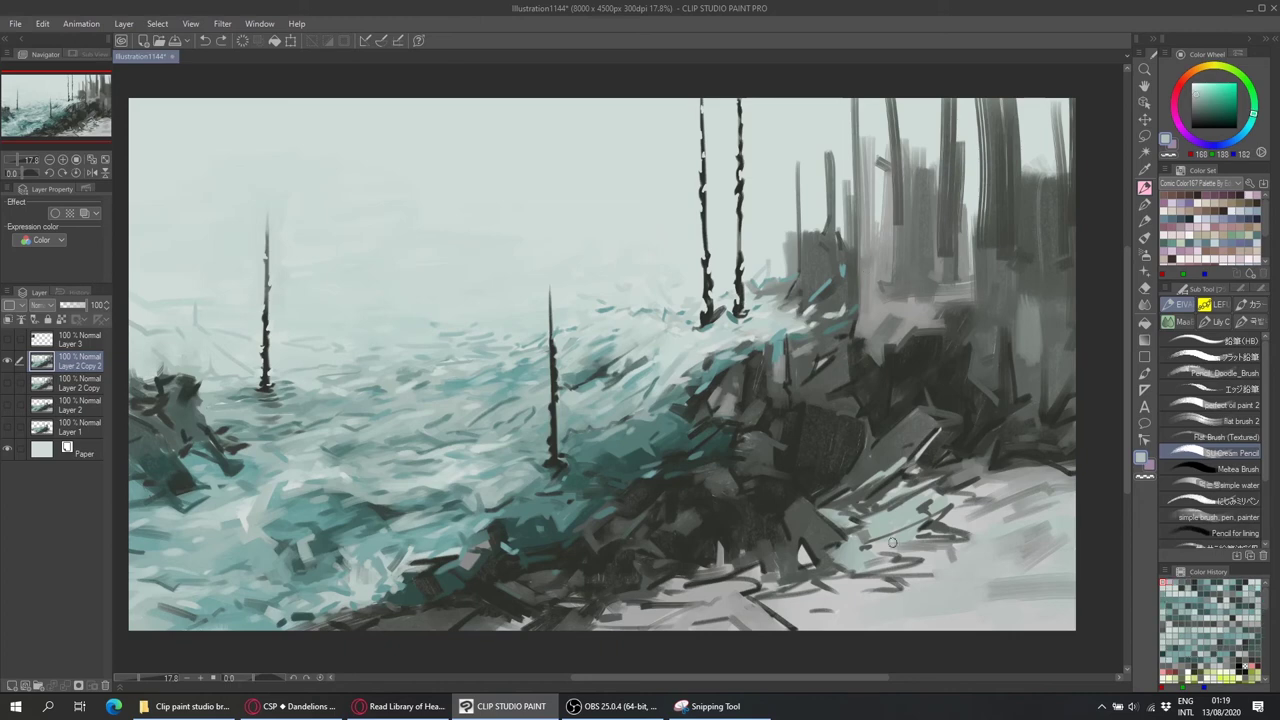
Touch up the pale foreground ground and work sampled dark and grey strokes into the rocks and bases of the rightmost trunks.
left_click_drag(716, 612, 675, 615)
left_click(862, 364, "alt")
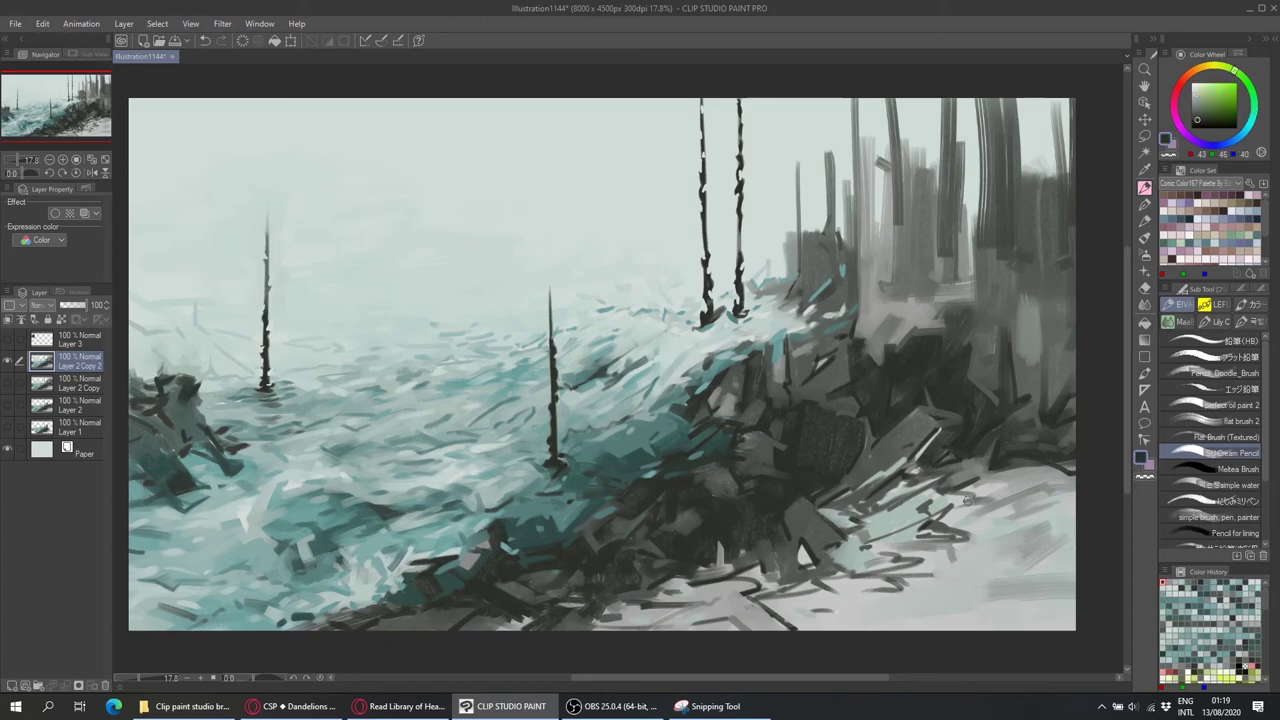
left_click(997, 385, "alt")
left_click(1001, 395, "alt")
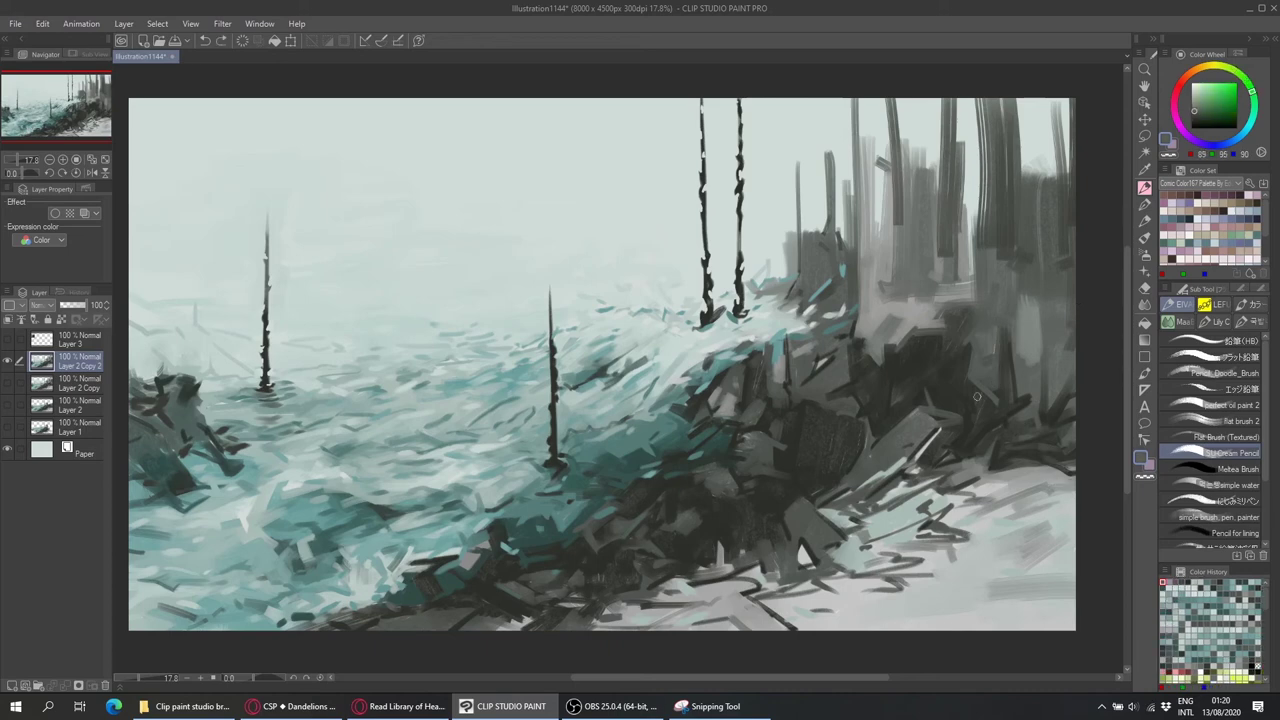
left_click_drag(1040, 300, 1018, 358)
Paint grey vertical strokes over the rightmost trunks and pale strokes across the foreground ground with flat brush 2.
left_click(1230, 421)
left_click(1063, 316, "alt")
left_click_drag(1040, 130, 1063, 316)
left_click_drag(996, 610, 858, 618)
left_click(806, 560, "alt")
left_click_drag(808, 563, 850, 612)
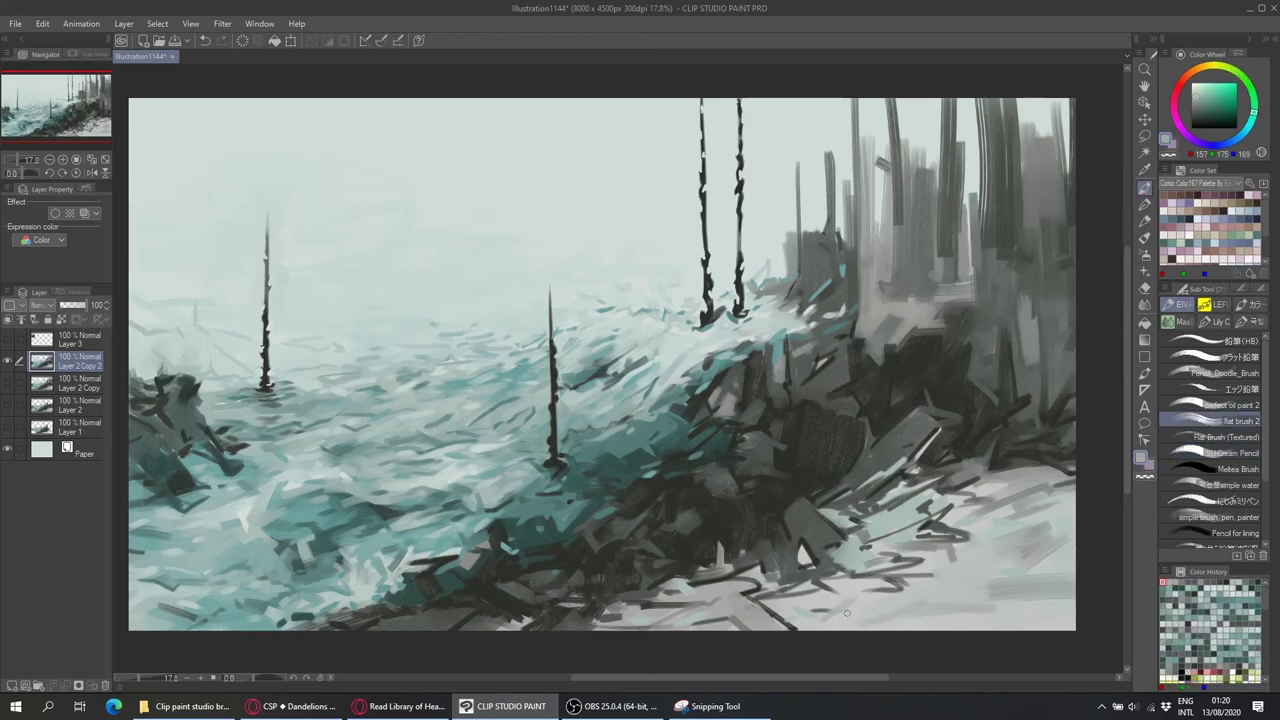
left_click_drag(830, 602, 852, 614)
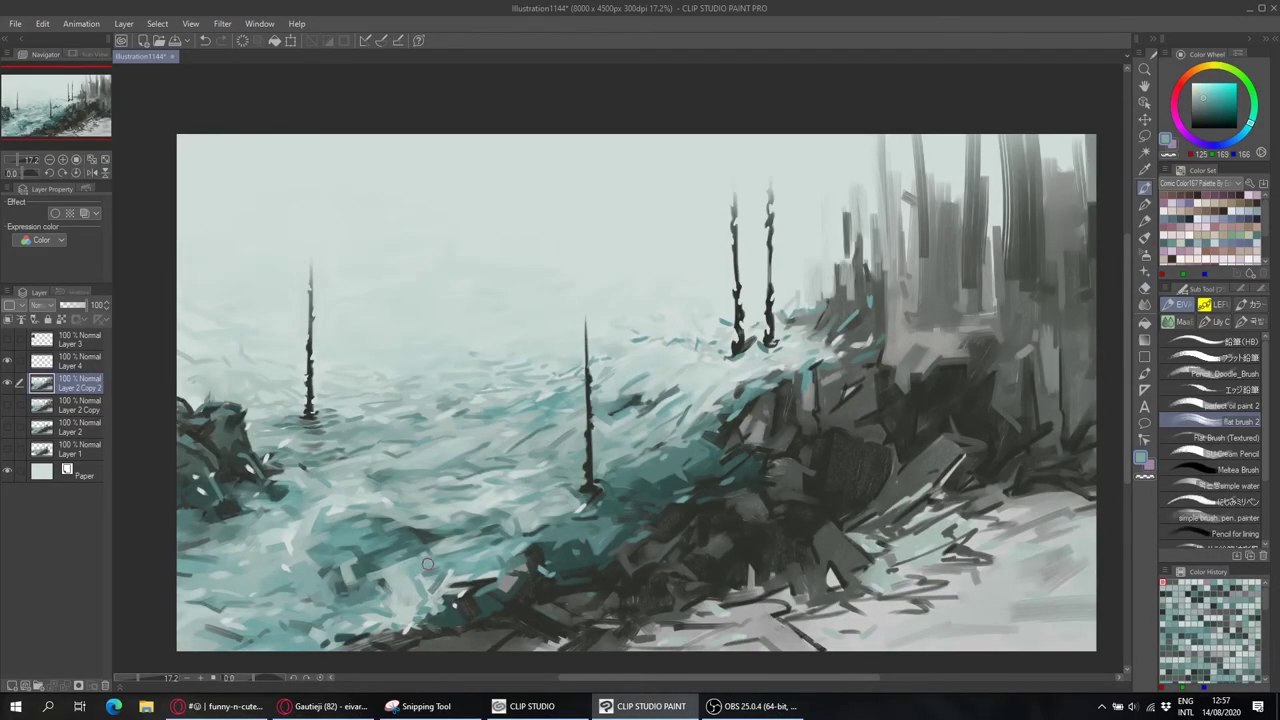
Work sampled teal tones into the foreground water and the deep water beside the dark rocks, using Flat Brush (Textured).
left_click(383, 583, "alt")
left_click(617, 488, "alt")
key("period")
left_click(631, 451, "alt")
left_click(455, 560, "alt")
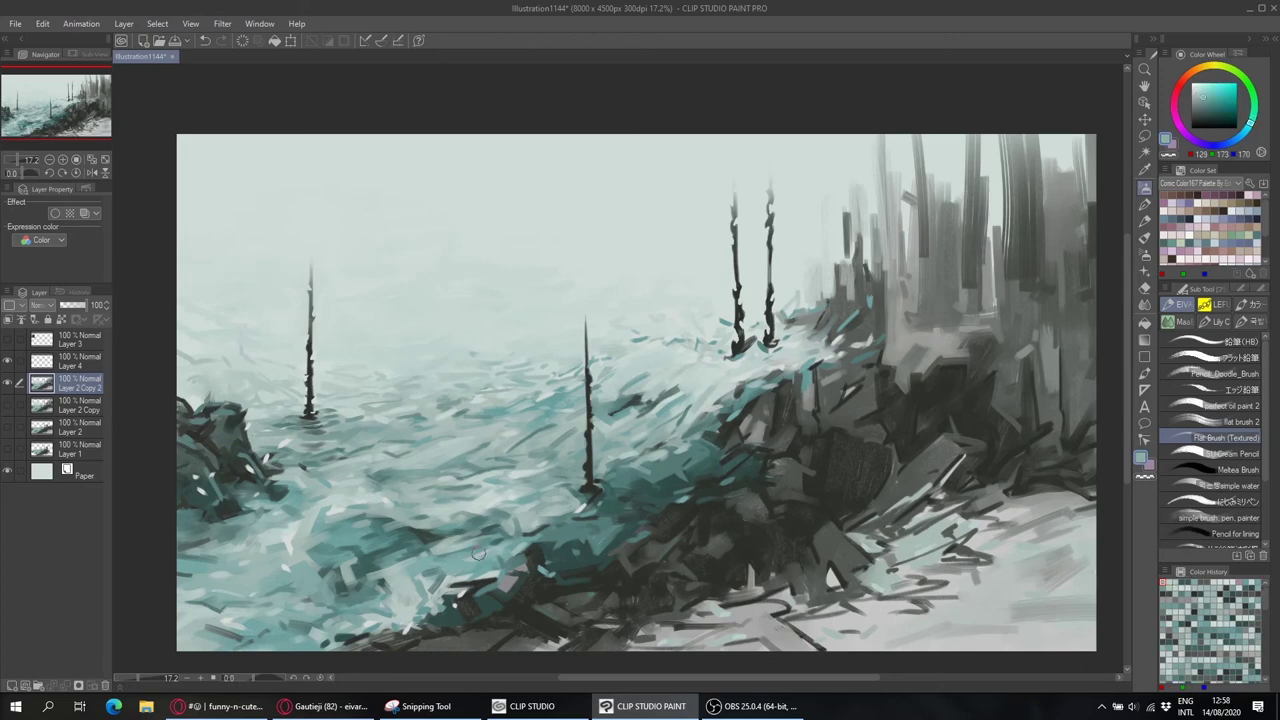
left_click(673, 452, "alt")
left_click(615, 399, "alt")
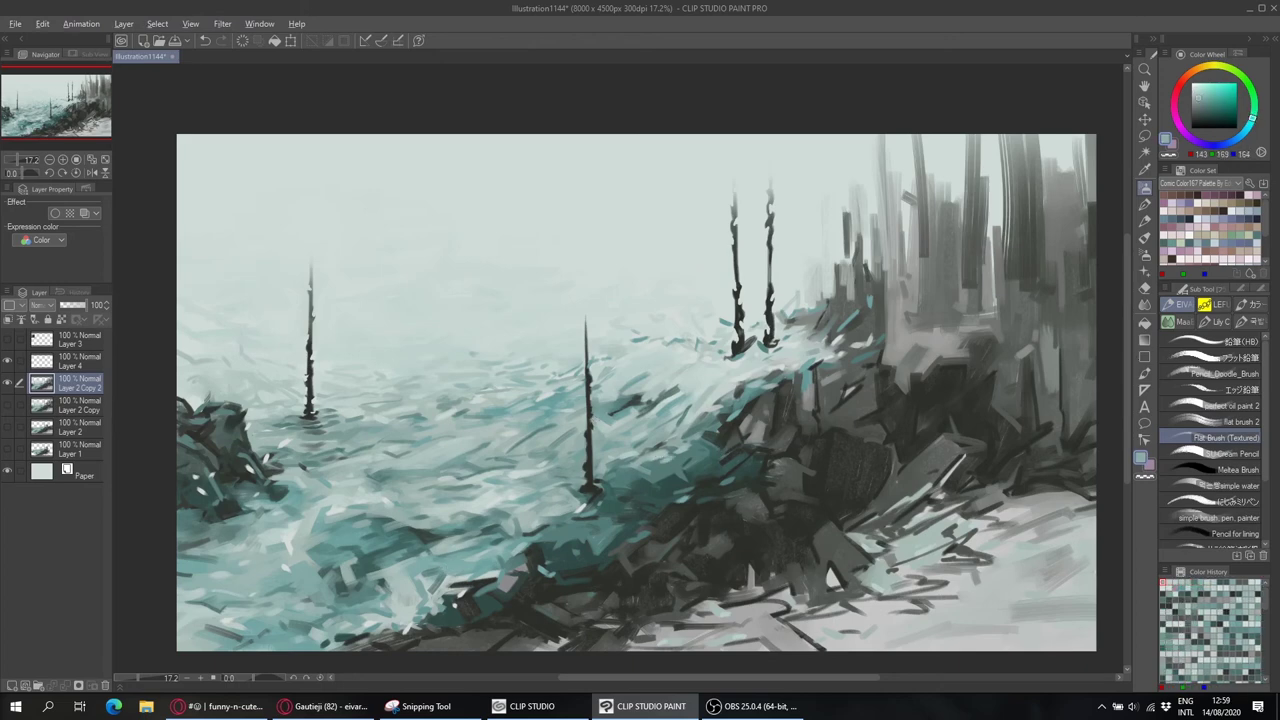
Paint sampled pale and grey vertical strokes of mist between and over the tops of the trunks with flat brush 2.
left_click(826, 342, "alt")
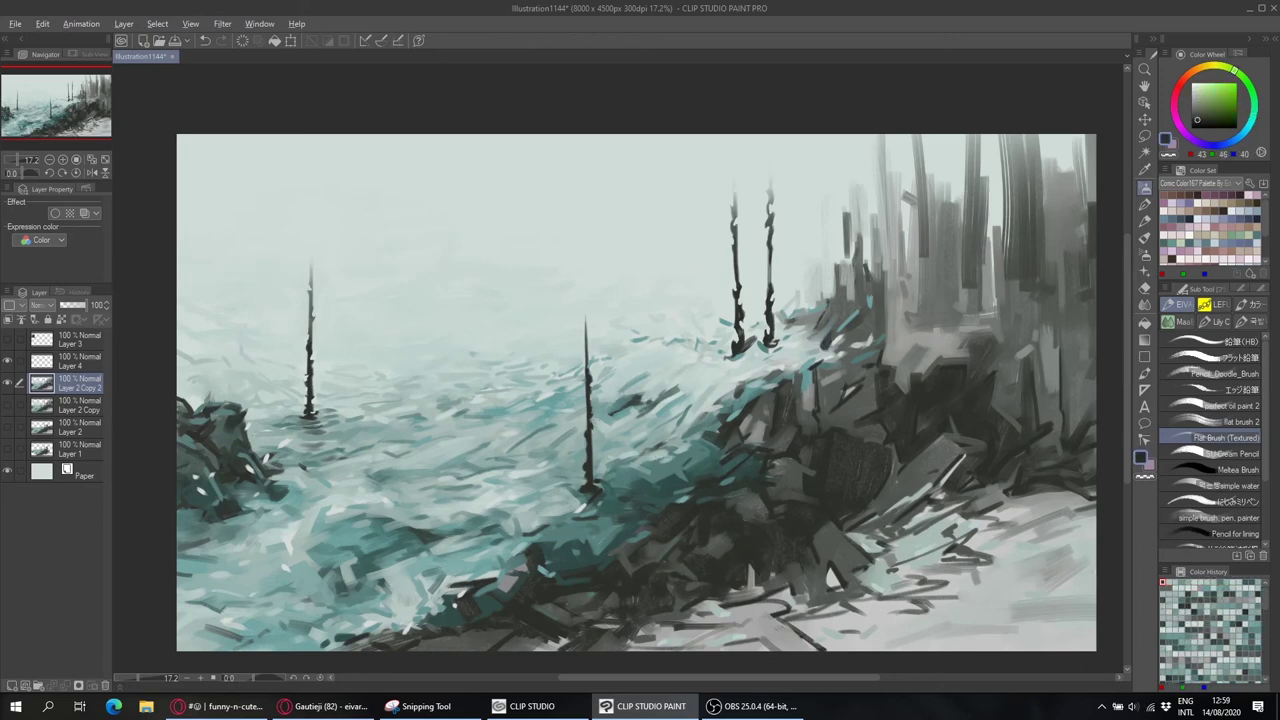
key("comma")
left_click(858, 298, "alt")
left_click_drag(866, 286, 874, 194)
left_click_drag(856, 236, 856, 186)
left_click_drag(950, 238, 950, 168)
left_click_drag(1068, 192, 1070, 142)
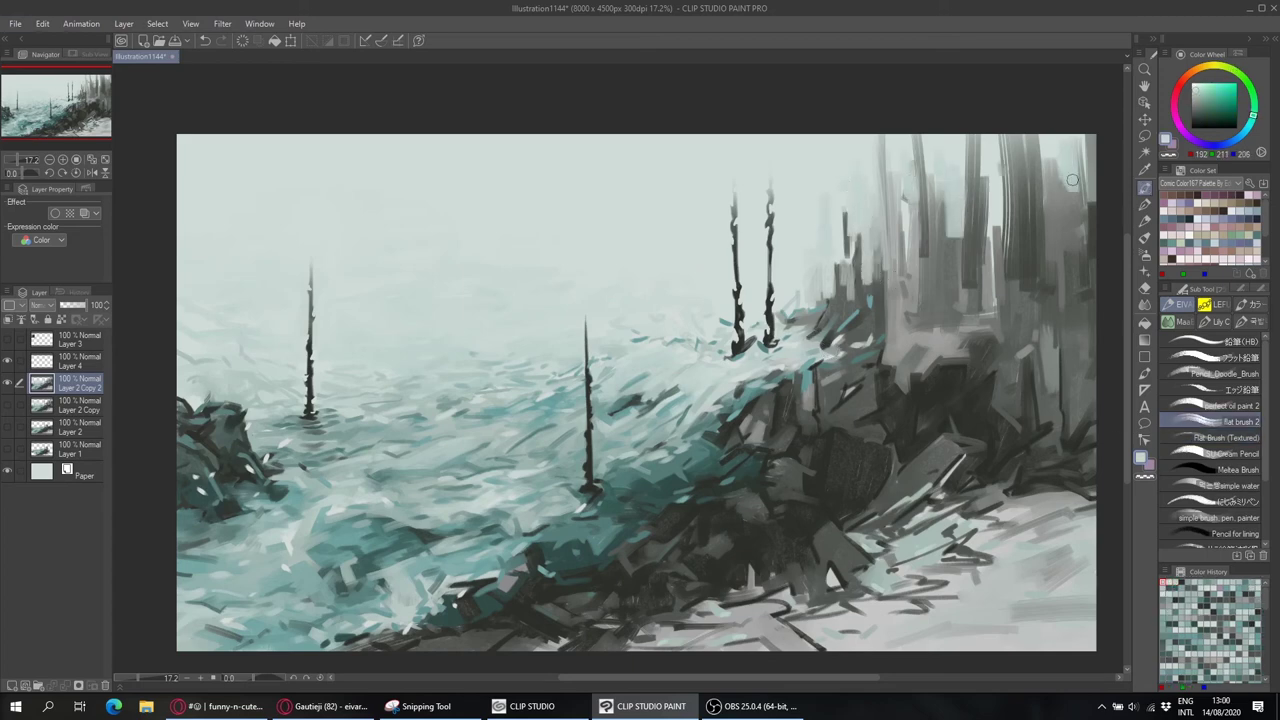
left_click_drag(993, 248, 993, 184)
left_click(1080, 200, "alt")
left_click_drag(1089, 192, 1087, 134)
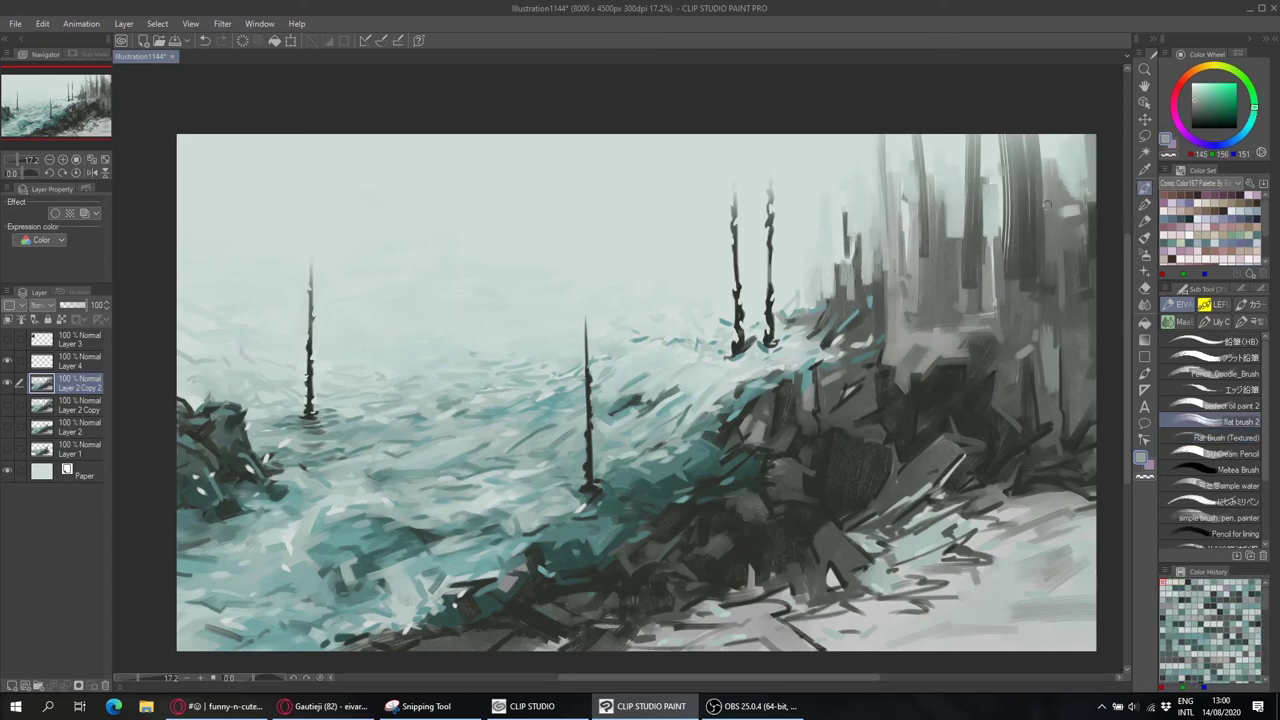
Work sampled pale and mid teal tones into the distant and middle water with flat brush 2.
left_click(360, 356, "alt")
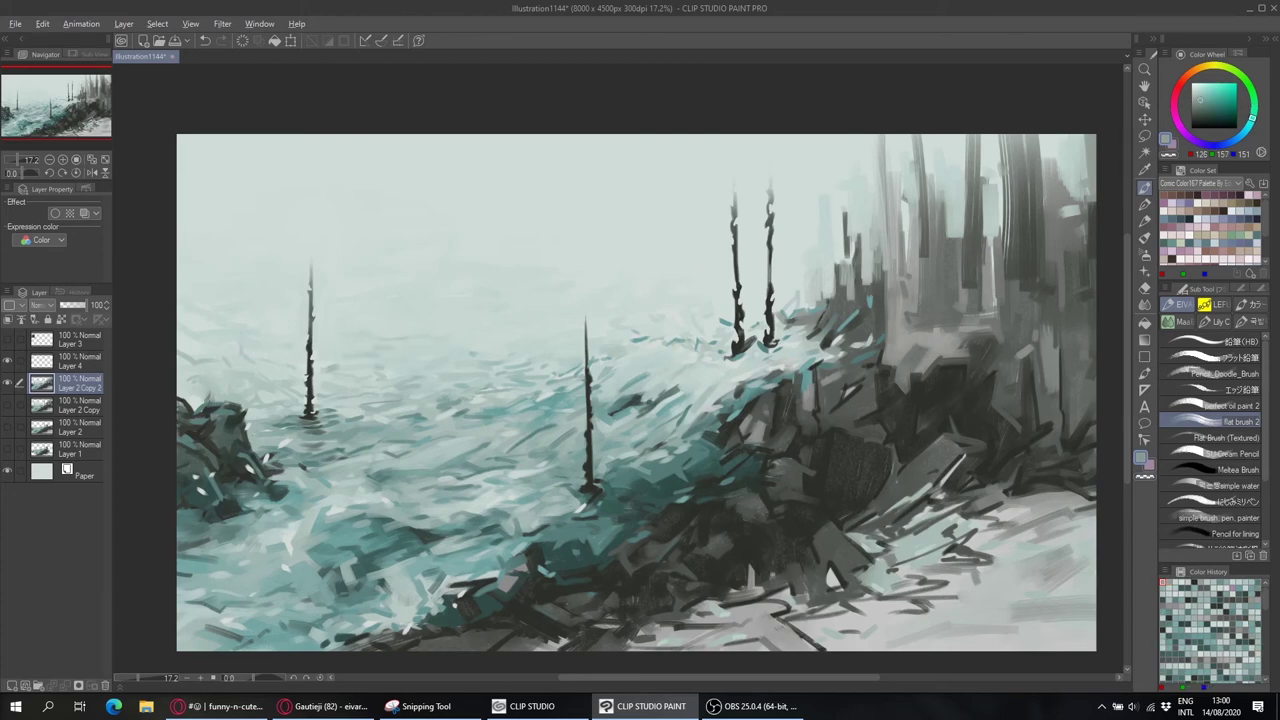
left_click(307, 290, "alt")
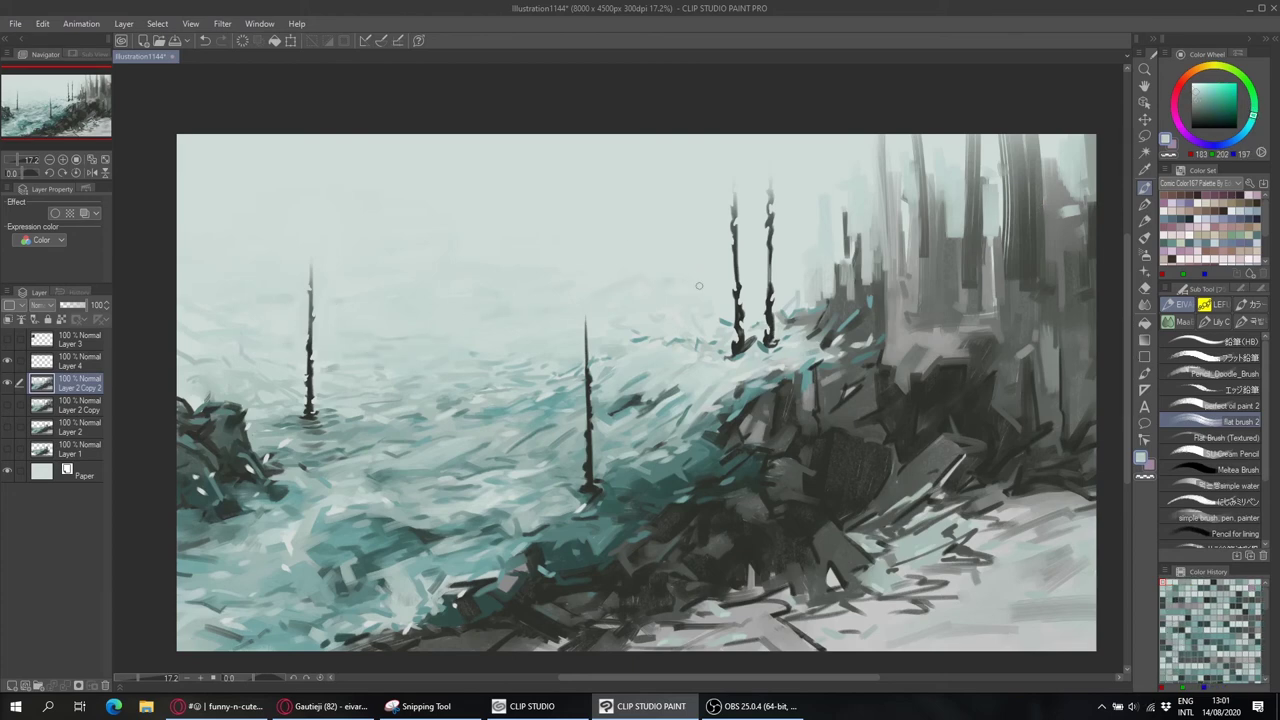
left_click(238, 318, "alt")
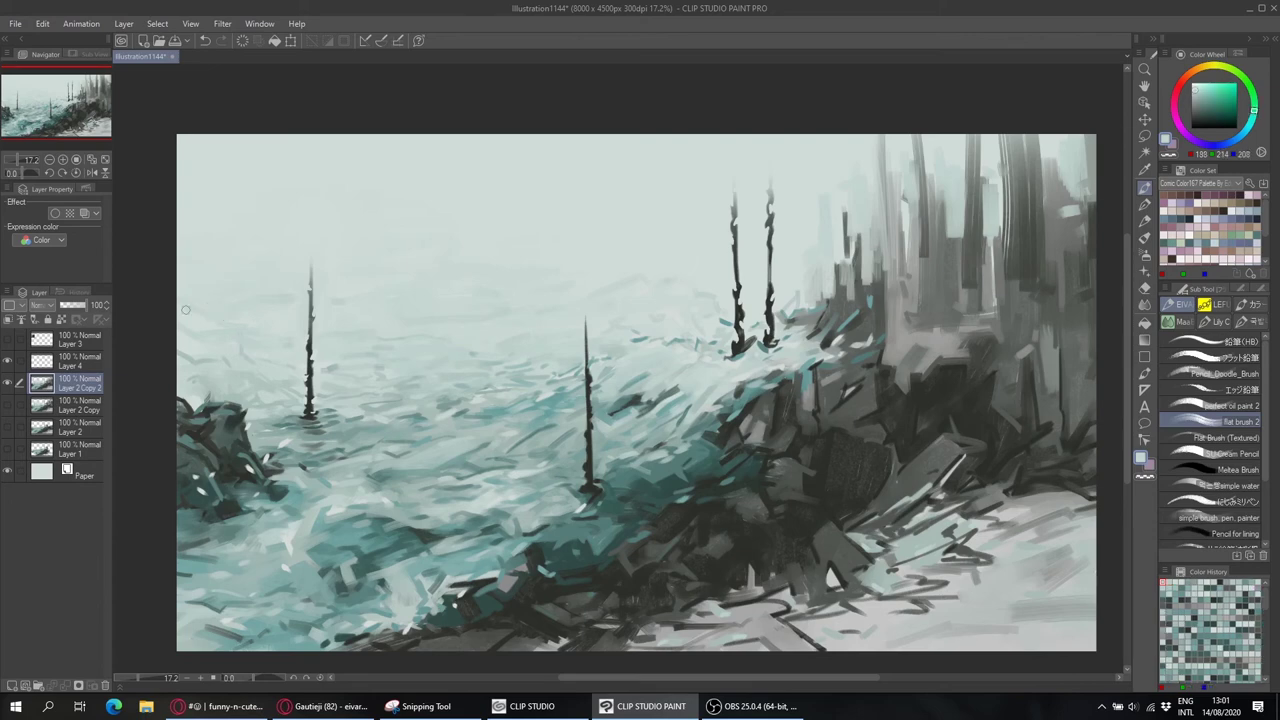
left_click(378, 334, "alt")
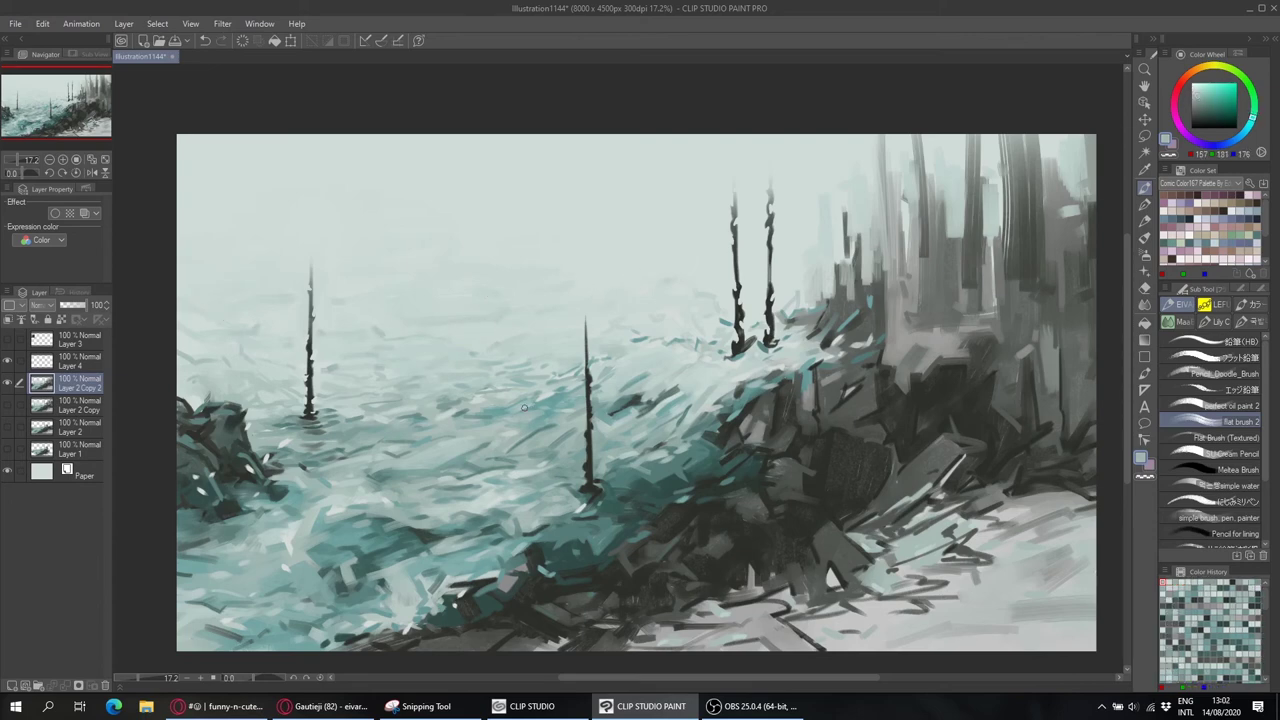
Refine the dark foreground rocks with sampled near-black tones, using the pencil brush.
key("p")
left_click(670, 627, "alt")
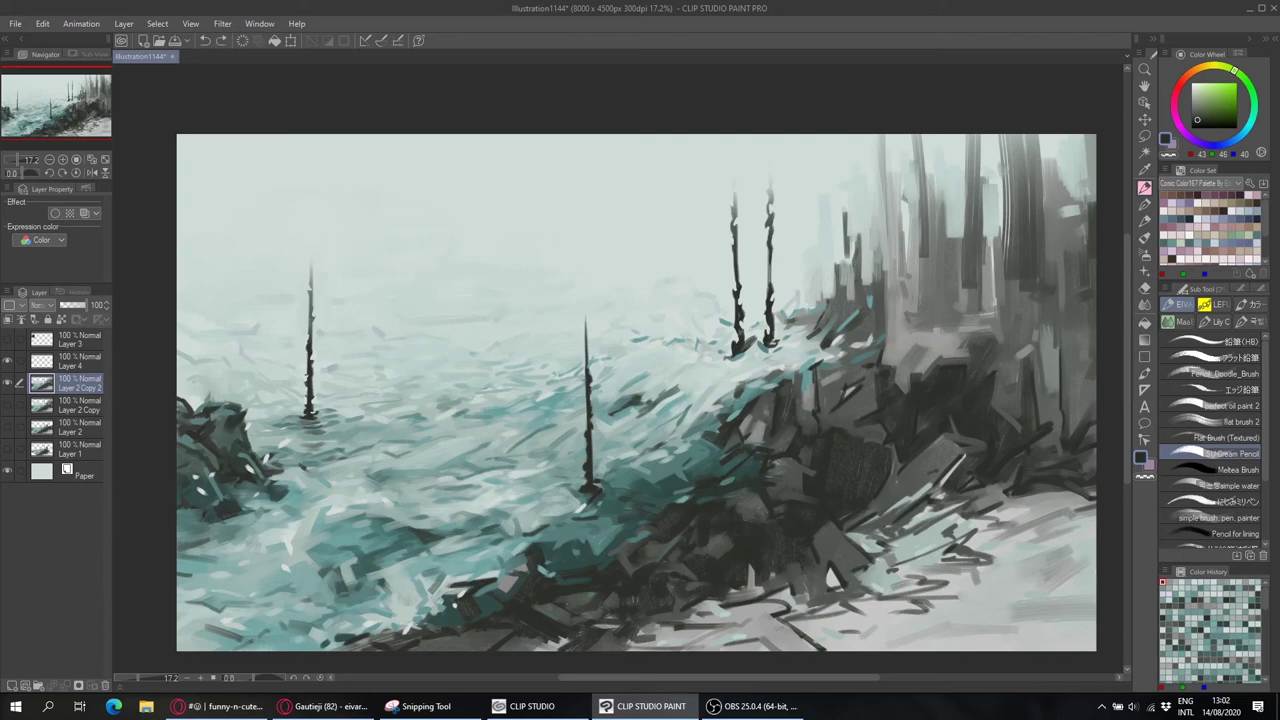
left_click(650, 640, "alt")
left_click(722, 556, "alt")
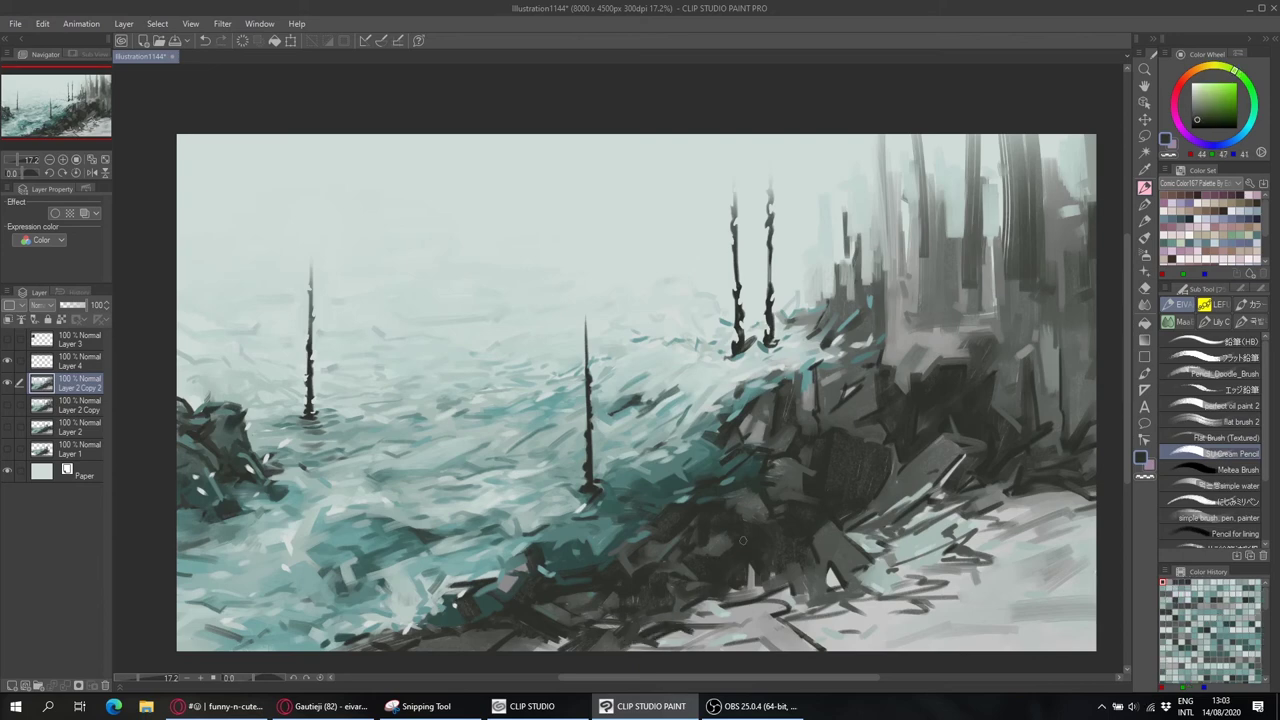
left_click(720, 553, "alt")
left_click(709, 555, "alt")
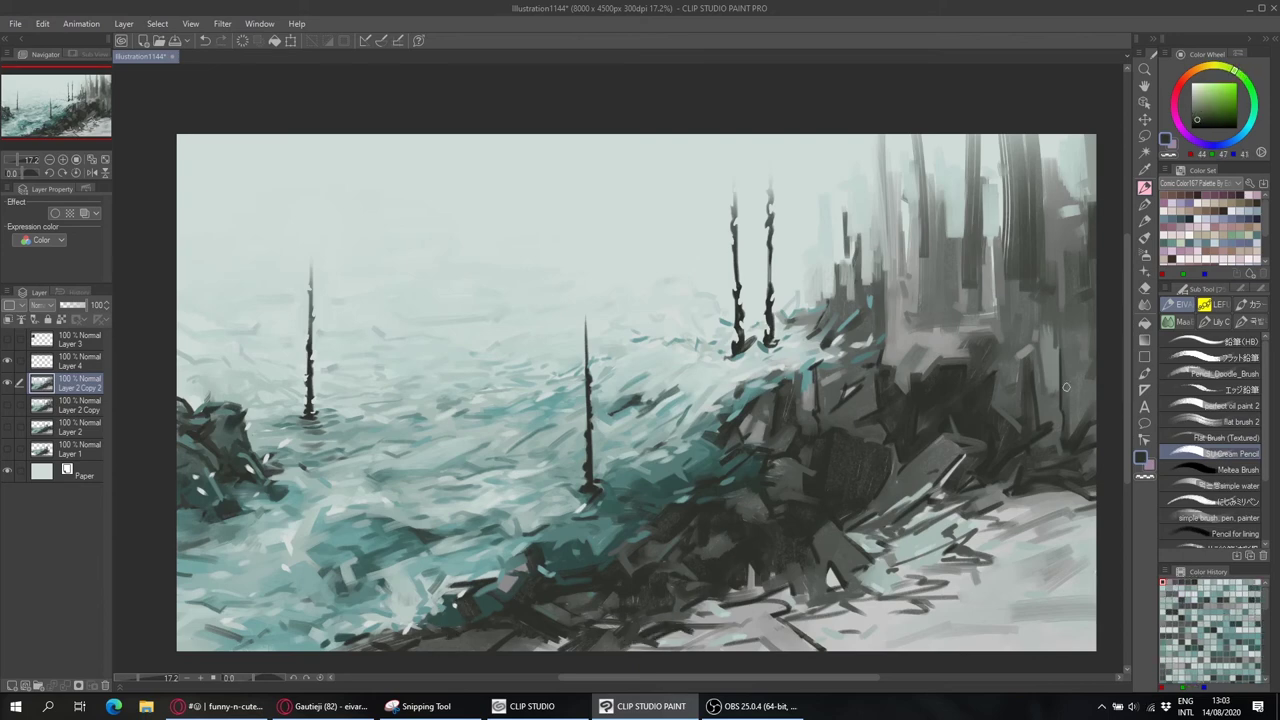
Paint sampled pale vertical mist strokes over the upper trunks with flat brush 2, breaking up their tops.
key("p")
left_click(883, 152, "alt")
left_click_drag(905, 140, 895, 278)
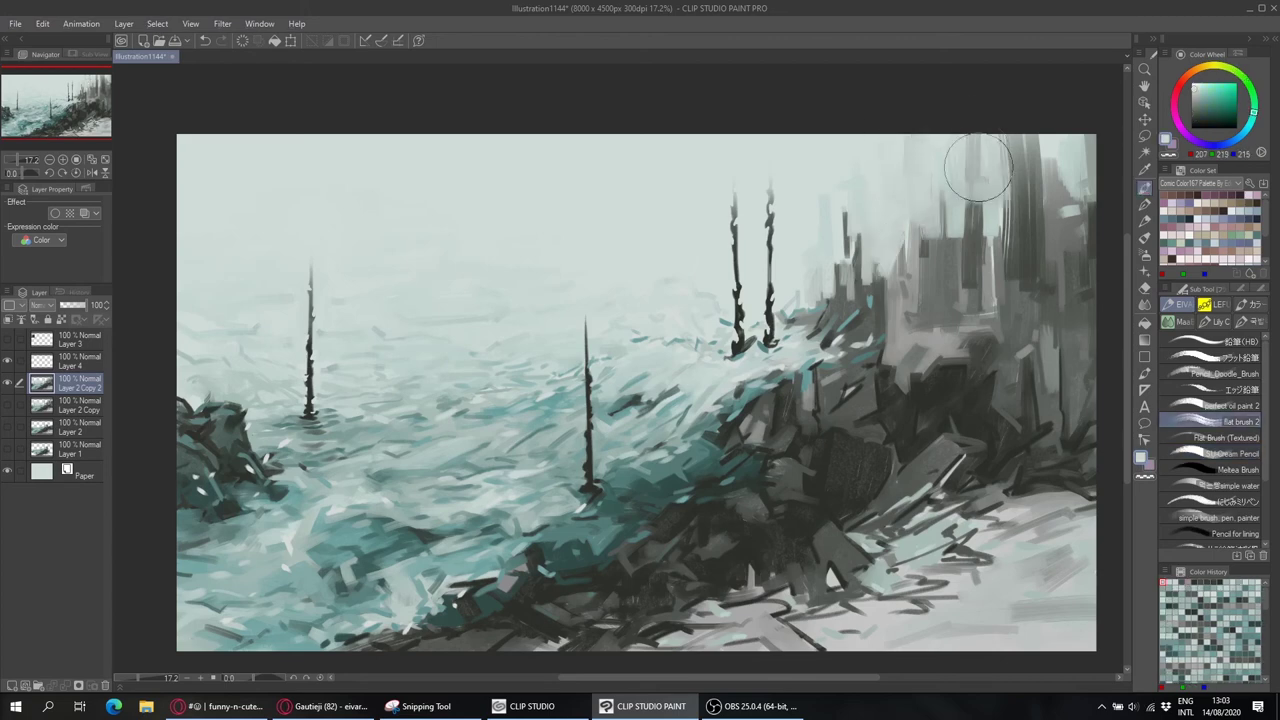
left_click_drag(980, 195, 1040, 150)
left_click(940, 180, "alt")
left_click_drag(960, 150, 1060, 190)
left_click(906, 201, "alt")
mouse_move(1030, 145)
left_mouse_down()
mouse_move(1080, 200)
mouse_move(1025, 250)
left_mouse_up()
left_click(1008, 180, "alt")
left_click_drag(1015, 185, 1020, 220)
mouse_move(925, 188)
left_mouse_down()
mouse_move(925, 258)
mouse_move(890, 292)
left_mouse_up()
Rework the rightmost trunks and the pale mass at their bases with sampled grey strokes of flat brush 2.
left_click(1075, 230, "alt")
left_click_drag(1082, 218, 1070, 252)
left_click_drag(1030, 188, 1026, 250)
mouse_move(972, 215)
left_mouse_down()
mouse_move(997, 246)
mouse_move(996, 320)
left_mouse_up()
left_click(990, 300, "alt")
left_click_drag(1078, 135, 1084, 215)
mouse_move(955, 300)
left_mouse_down()
mouse_move(951, 224)
mouse_move(954, 234)
left_mouse_up()
left_click(958, 328, "alt")
mouse_move(924, 318)
left_mouse_down()
mouse_move(1003, 313)
mouse_move(945, 339)
mouse_move(1043, 363)
mouse_move(985, 325)
left_mouse_up()
left_click(975, 330, "alt")
left_click(958, 310, "alt")
Add a thin dark trunk rising through the mist and pencil touches to the trunk bases and dark rocks.
left_click(1225, 453)
mouse_move(976, 135)
left_mouse_down()
mouse_move(976, 232)
mouse_move(977, 210)
left_mouse_up()
left_click(1052, 452, "alt")
left_click_drag(1060, 482, 1058, 502)
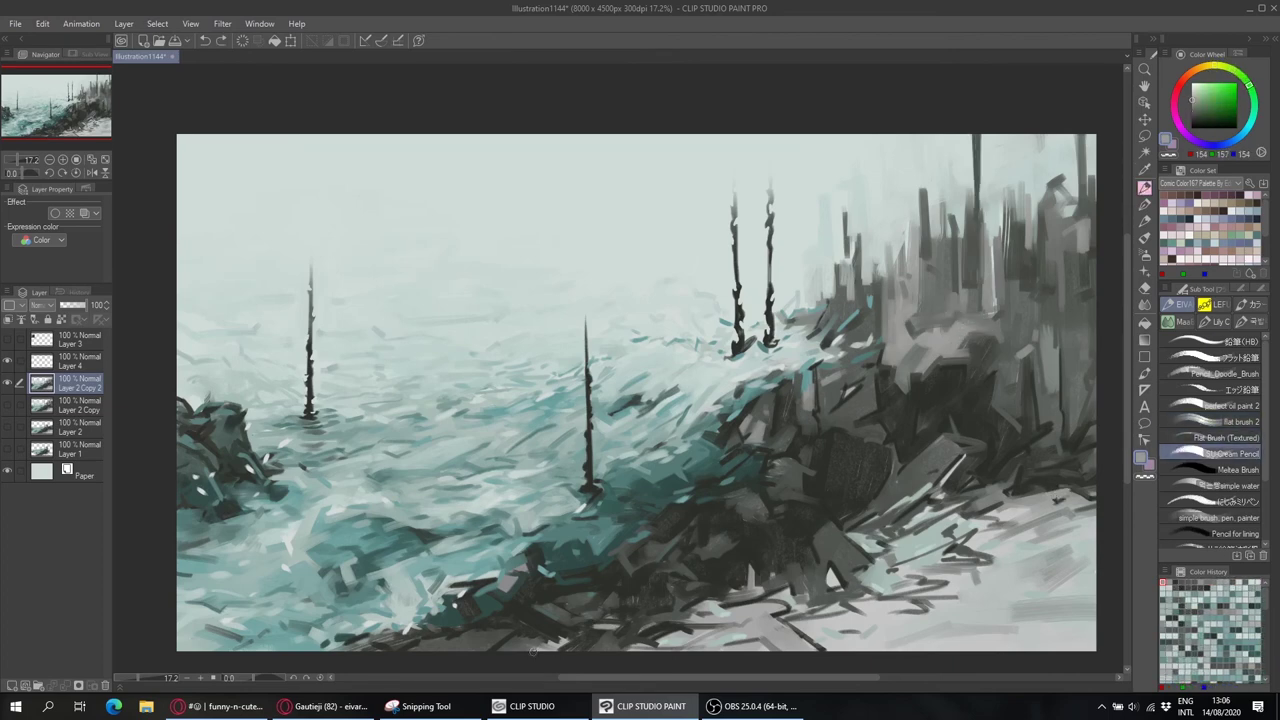
left_click(742, 474, "alt")
left_click_drag(716, 526, 728, 536)
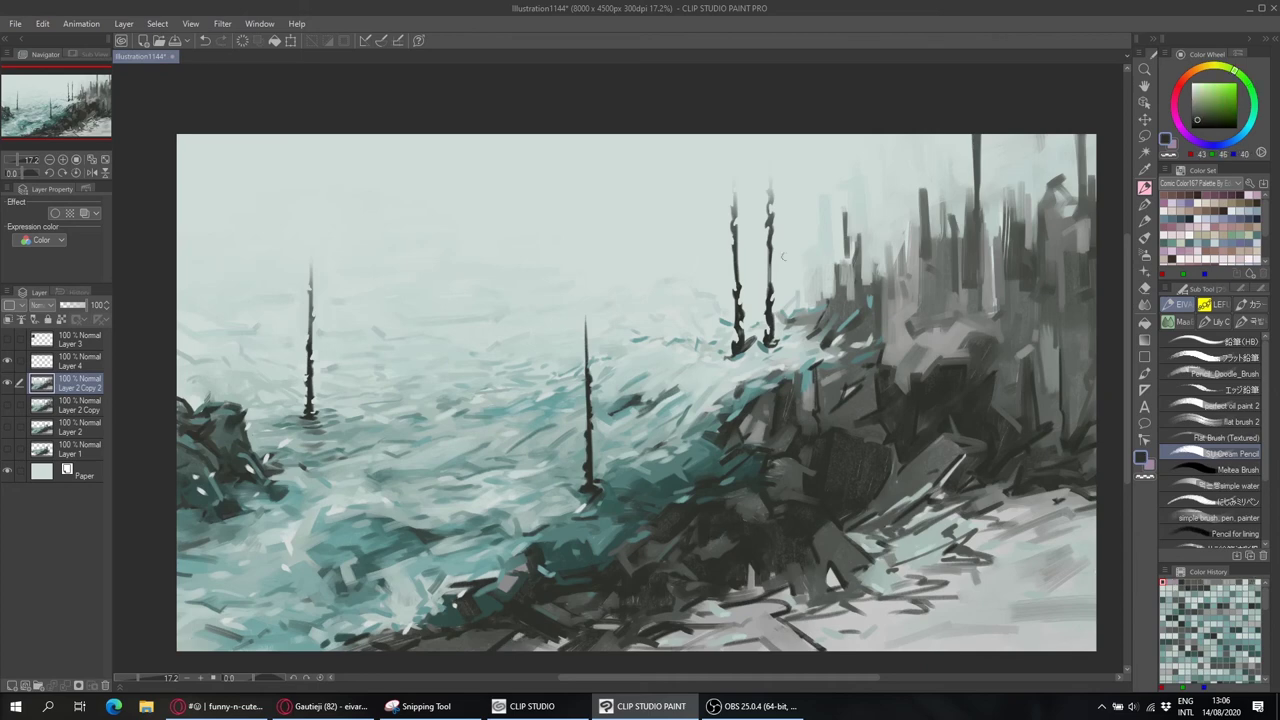
Paint two slim grey poles in the distant water and roughen their outlines with sampled pale tones.
left_click_drag(631, 262, 632, 318)
left_click(632, 290, "alt")
left_click_drag(440, 300, 441, 357)
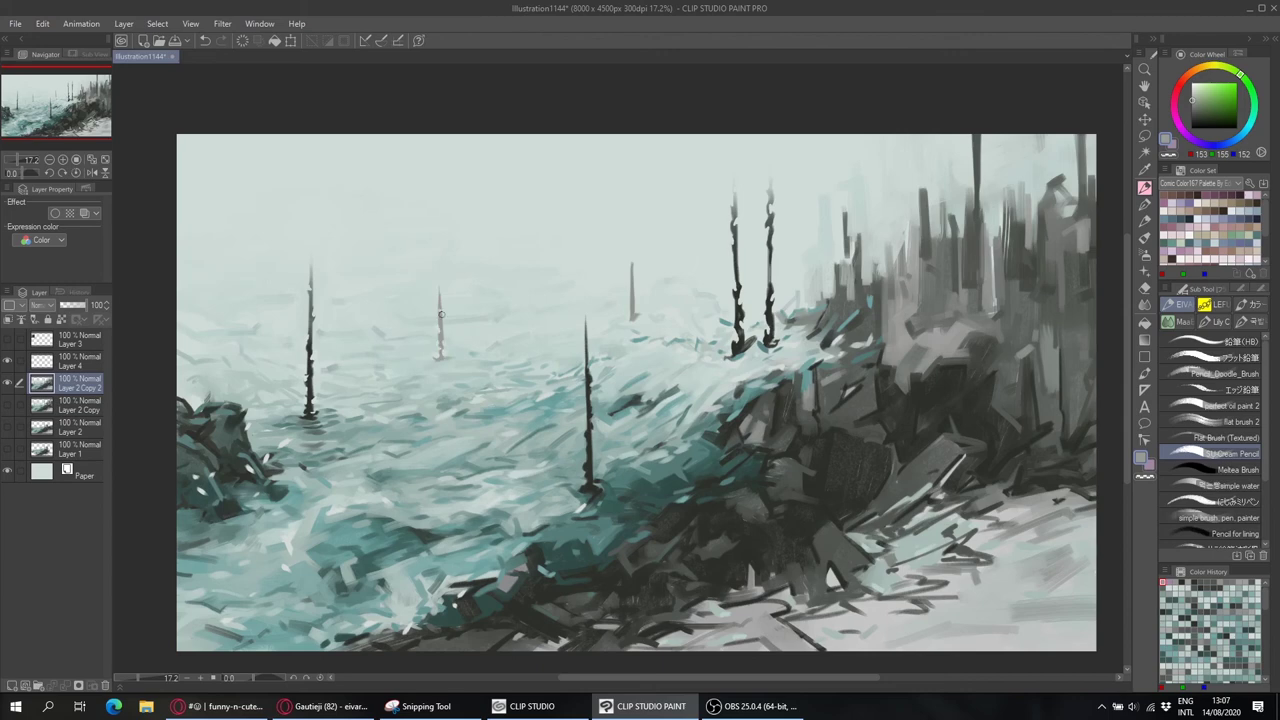
key("comma")
left_click(435, 330, "alt")
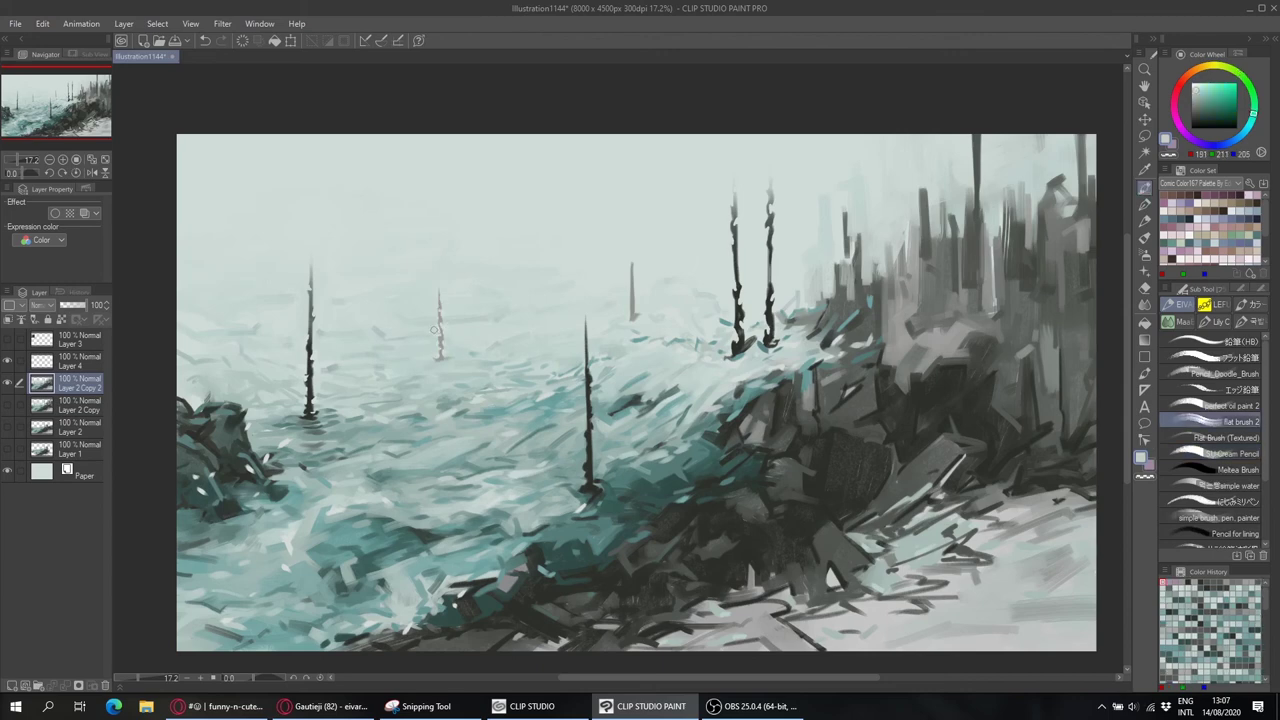
left_click(755, 327, "alt")
key("comma")
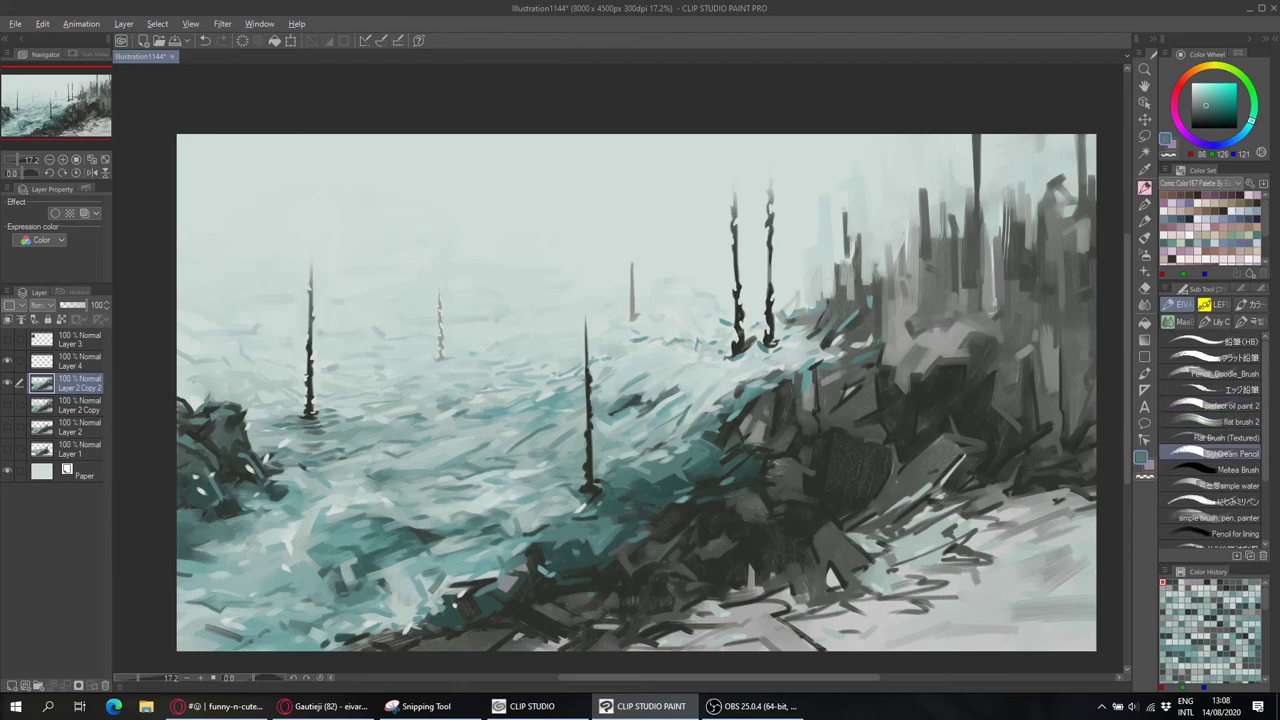
Touch up the small dark rocks by the water and the grey trunks with sampled dark, grey and pale pencil strokes.
left_click(197, 528, "alt")
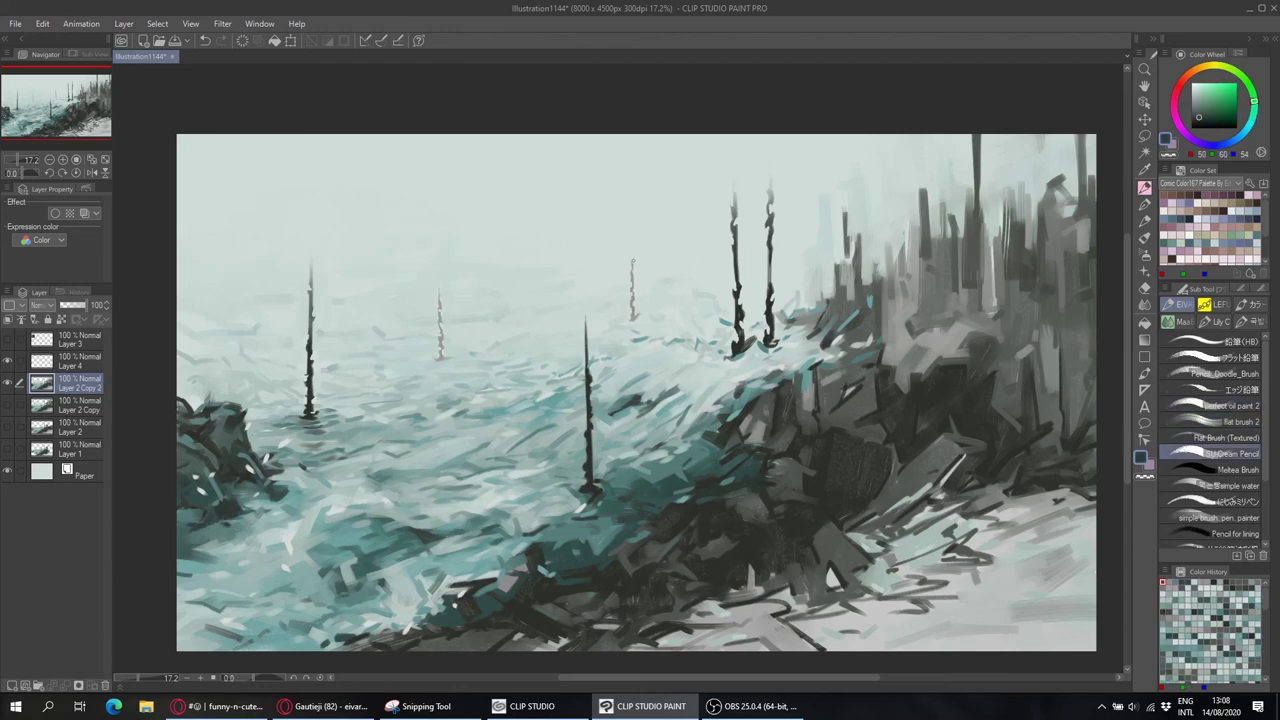
left_click(1050, 400, "alt")
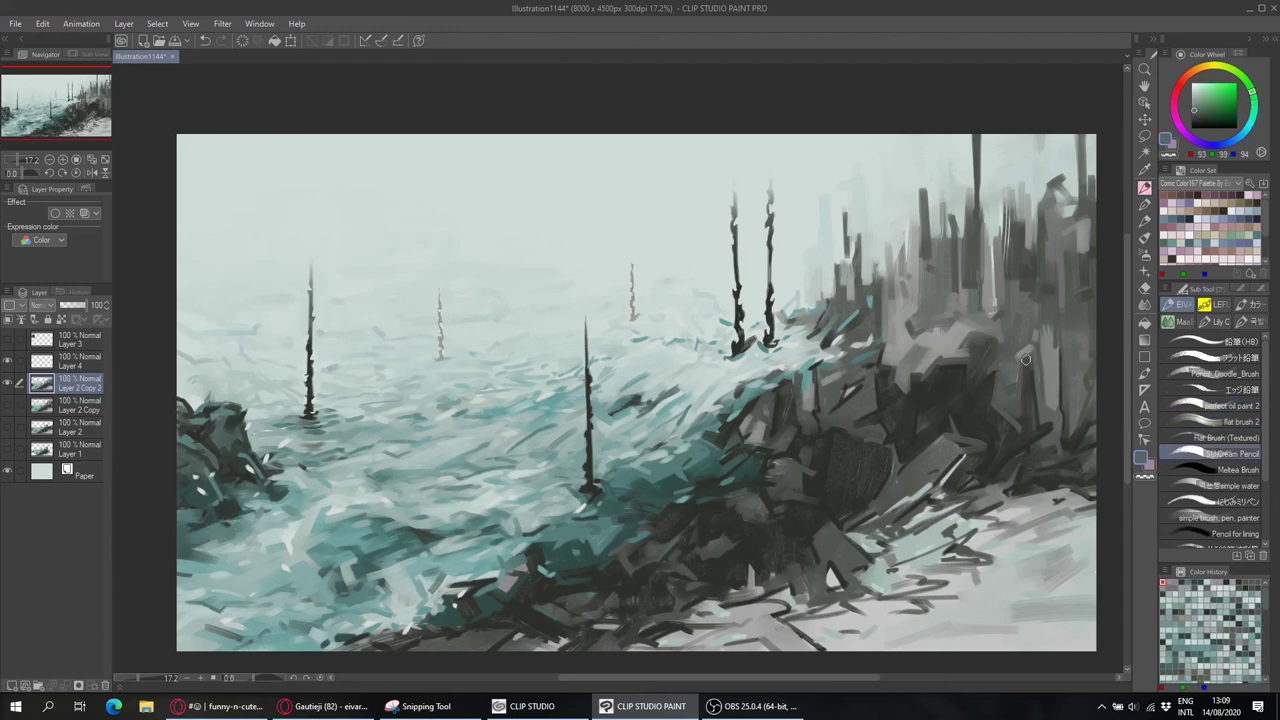
left_click(903, 438, "alt")
left_click(915, 271, "alt")
left_click(667, 285, "alt")
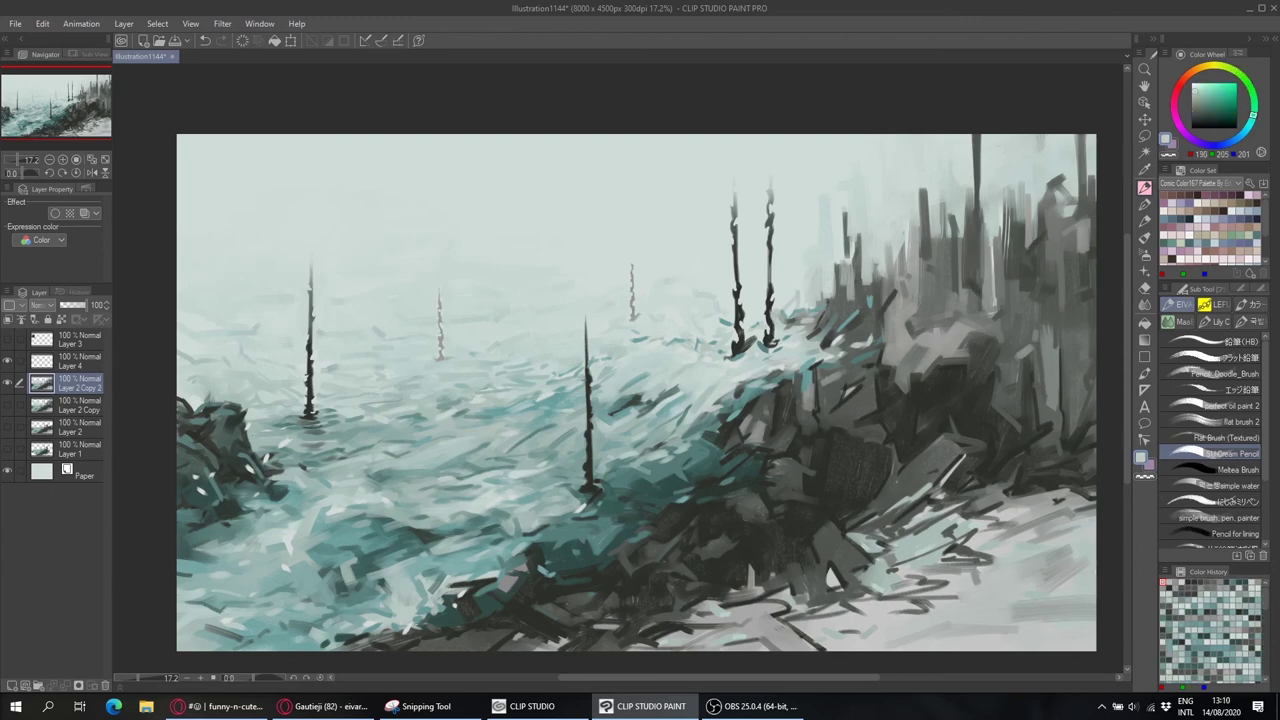
Blend pale water tones around the two distant poles with the oil paint brush and strengthen the poles in sampled grey pencil.
key("2")
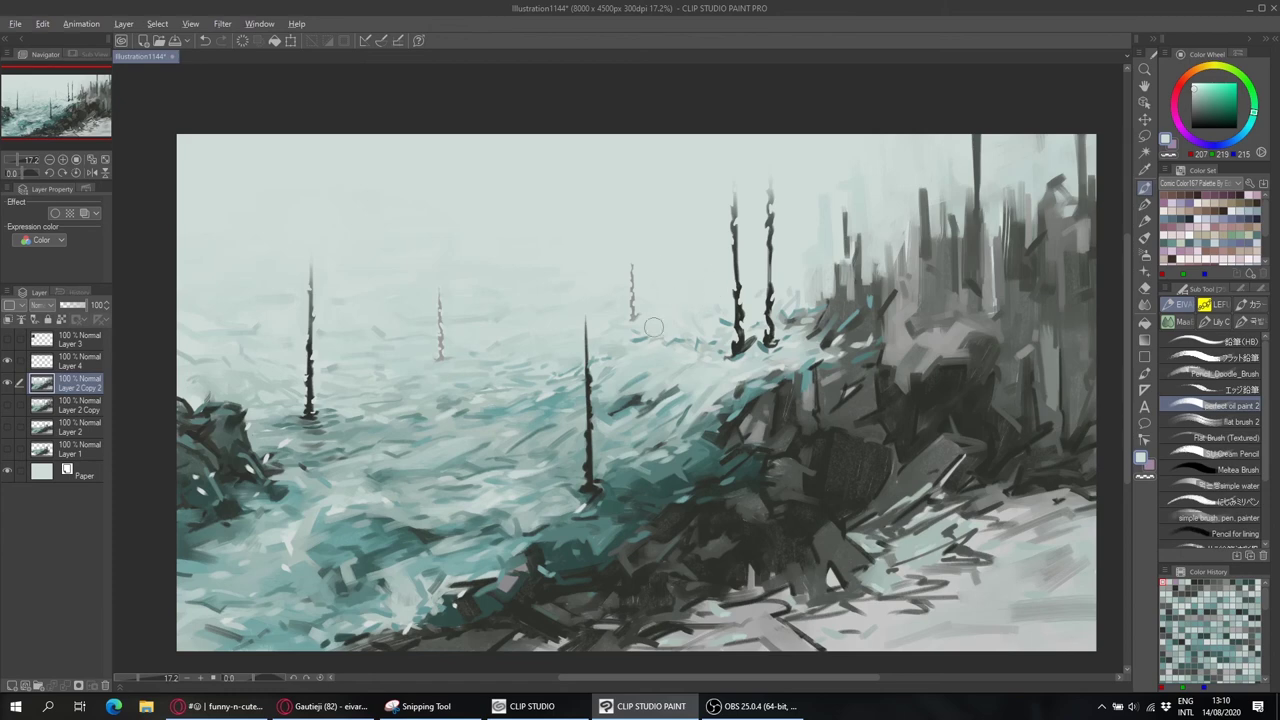
left_click(697, 300, "alt")
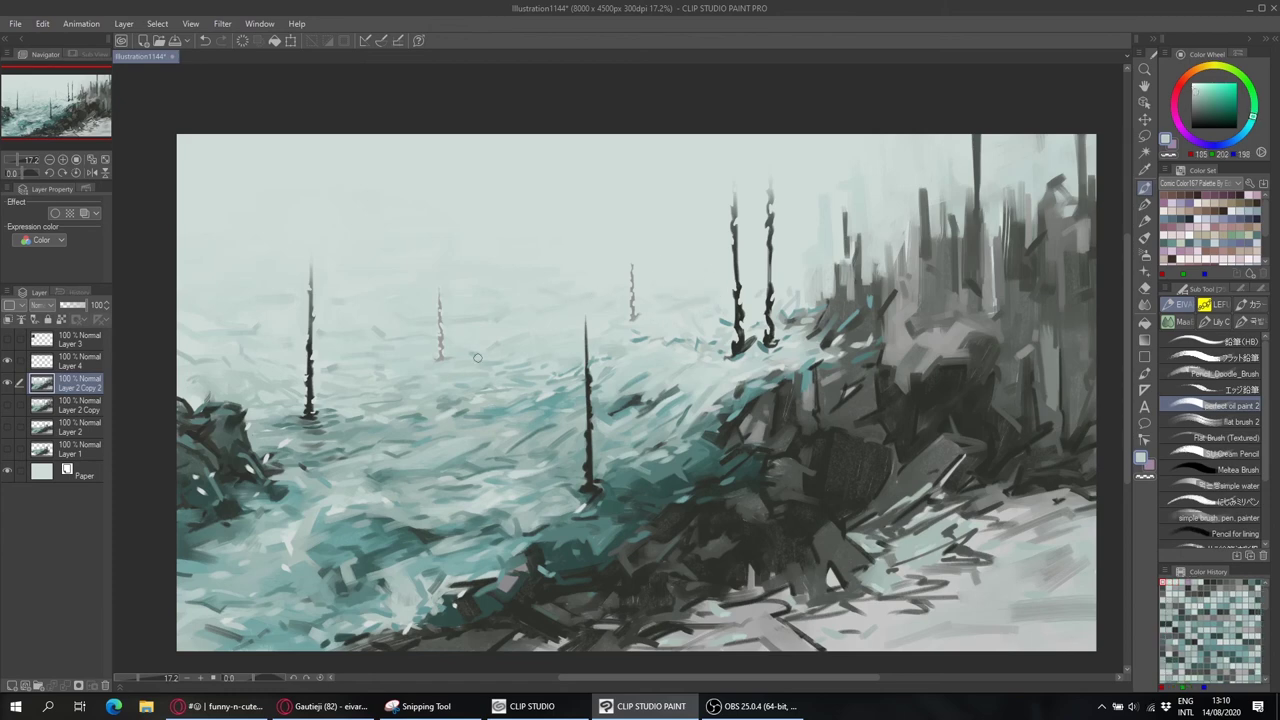
left_click(503, 336, "alt")
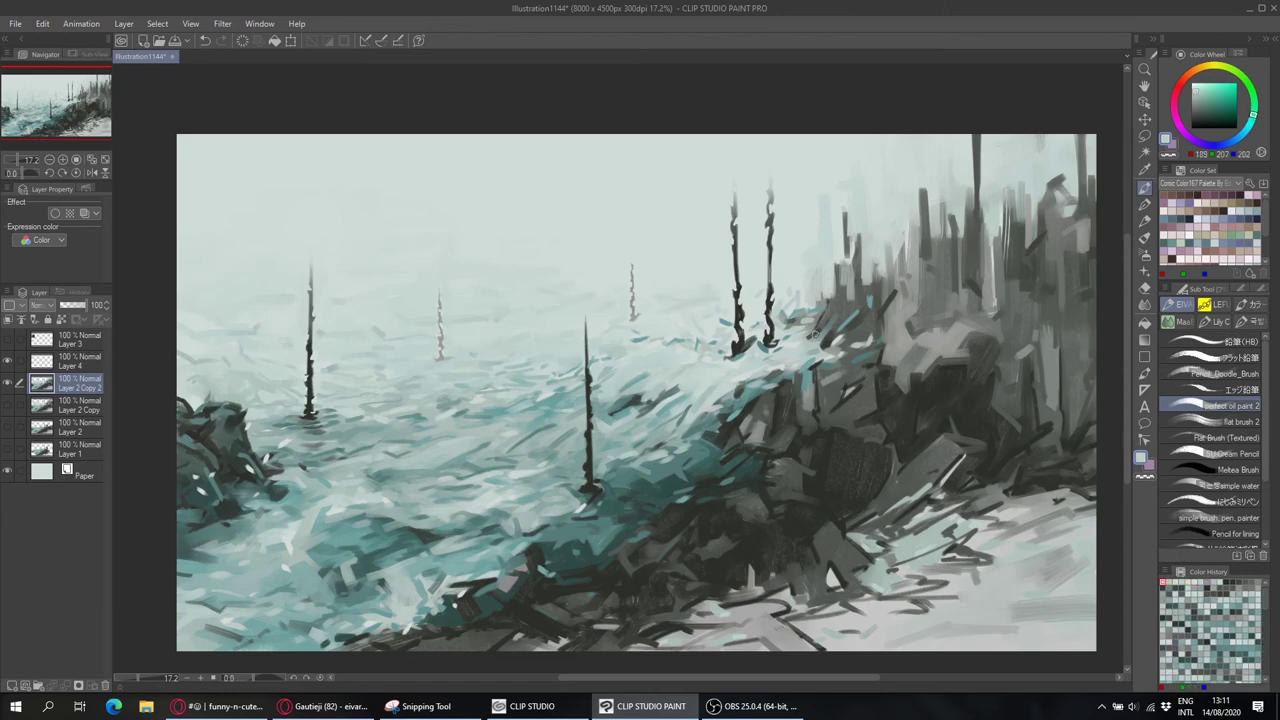
key("1")
left_click(590, 466, "alt")
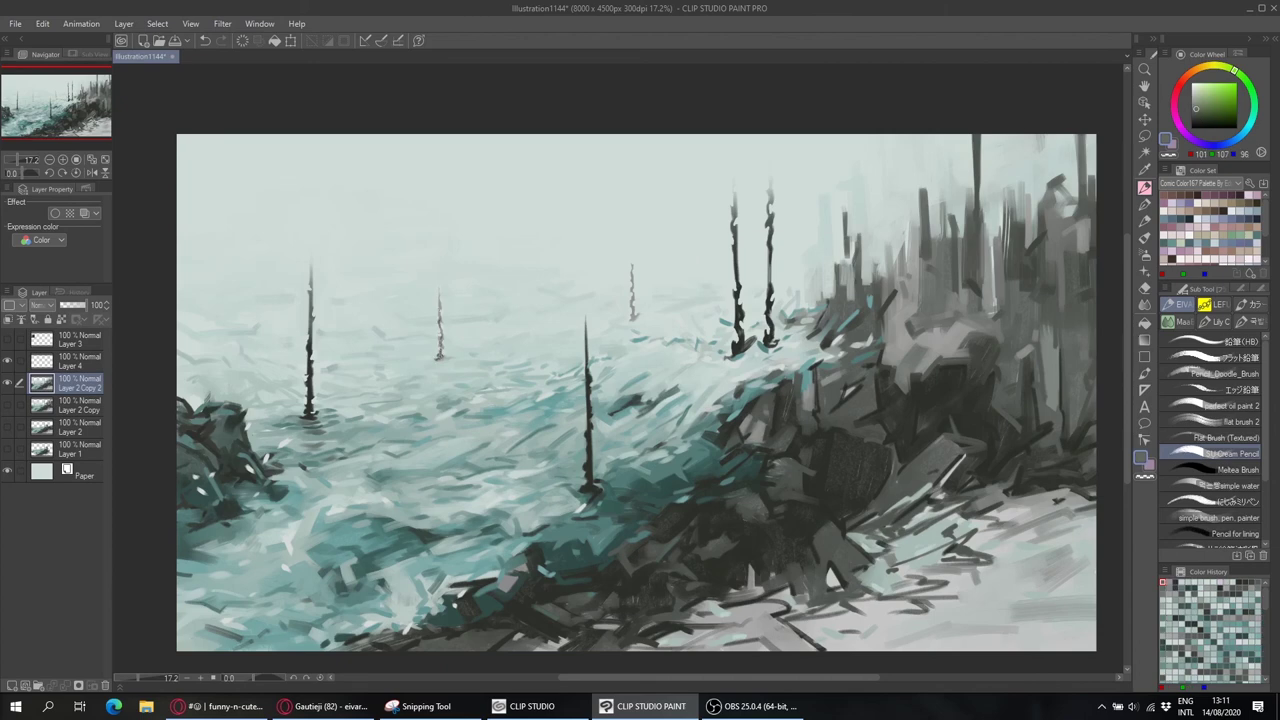
left_click(622, 318, "alt")
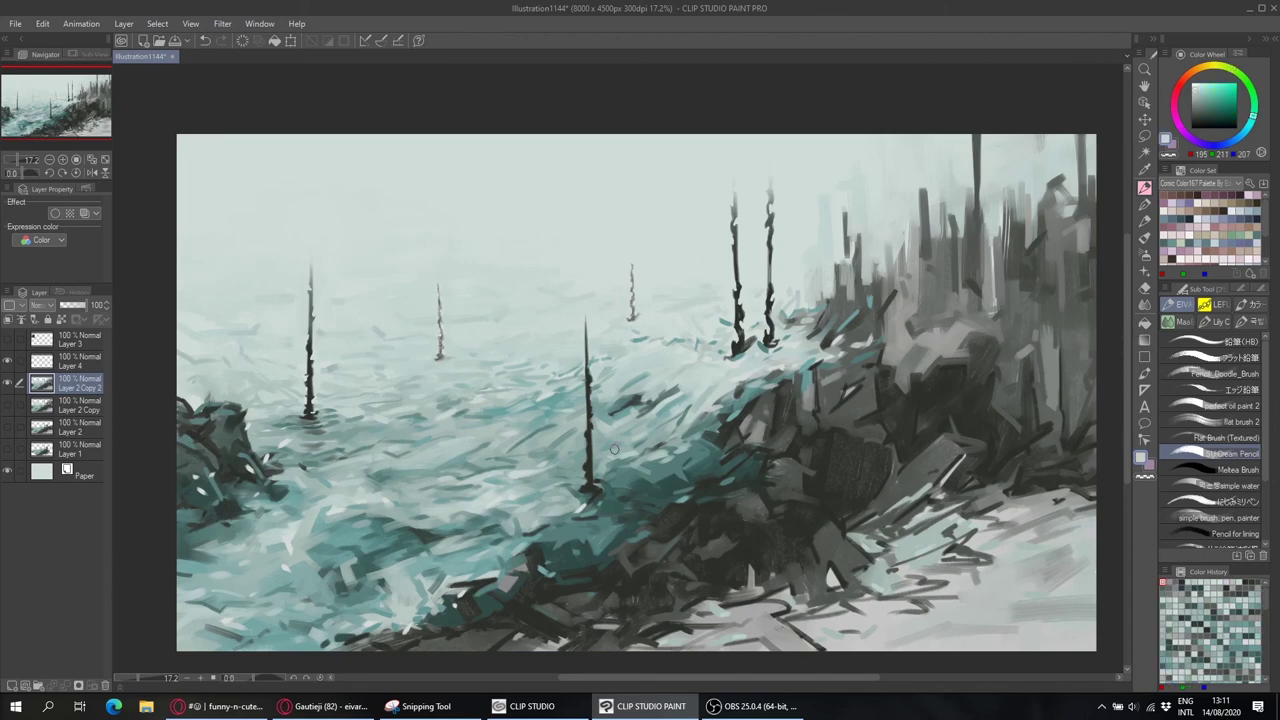
Refine the foreground water up to the nearest pole with sampled teal tones.
left_click(383, 580, "alt")
left_click(367, 578, "alt")
left_click(472, 540, "alt")
left_click(518, 513, "alt")
left_click(619, 511, "alt")
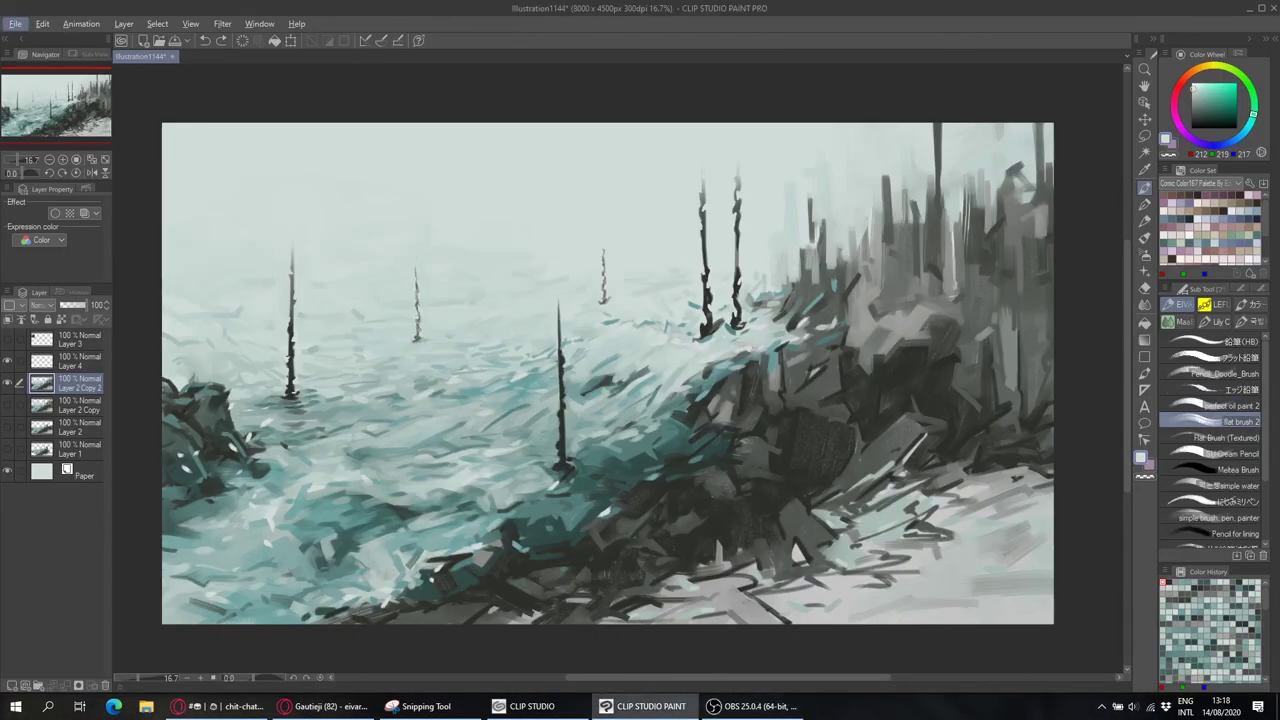
Paint over the bright streak among the trunks and rework the upper edge of the dark rocks with flat brush 2.
left_click_drag(956, 210, 952, 294)
left_click_drag(950, 232, 950, 304)
left_click(900, 340, "alt")
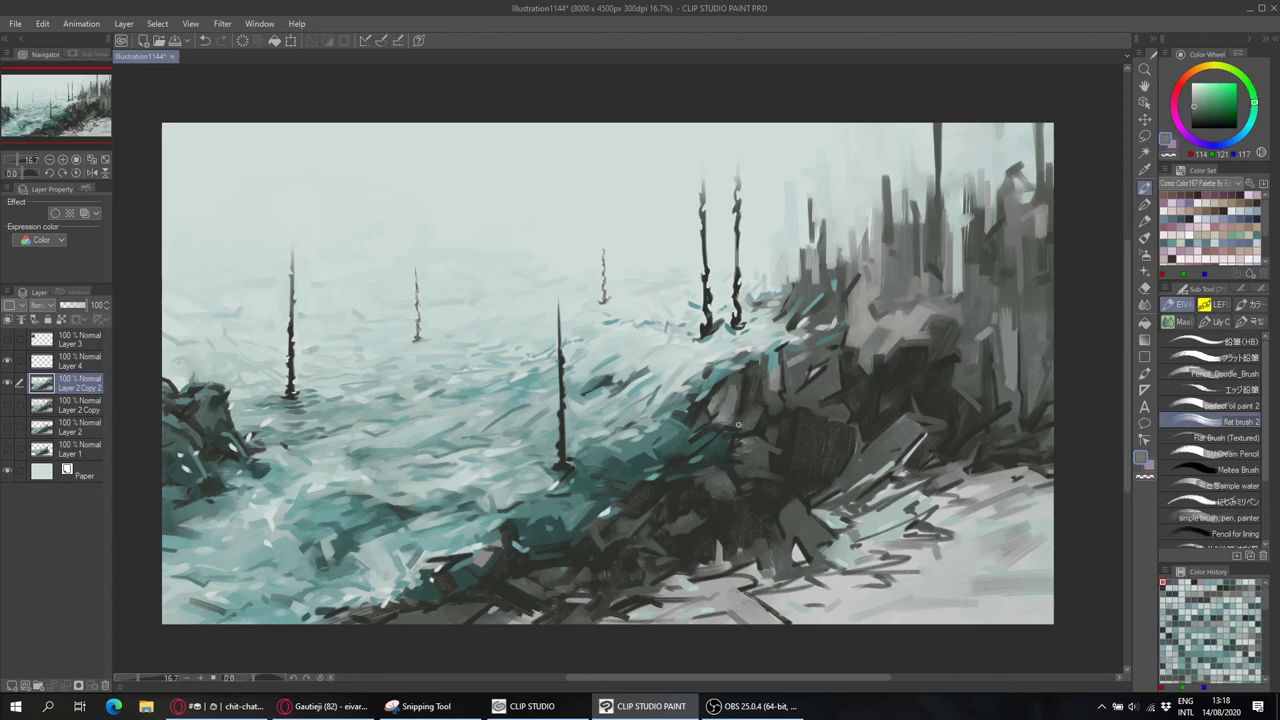
left_click(776, 352, "alt")
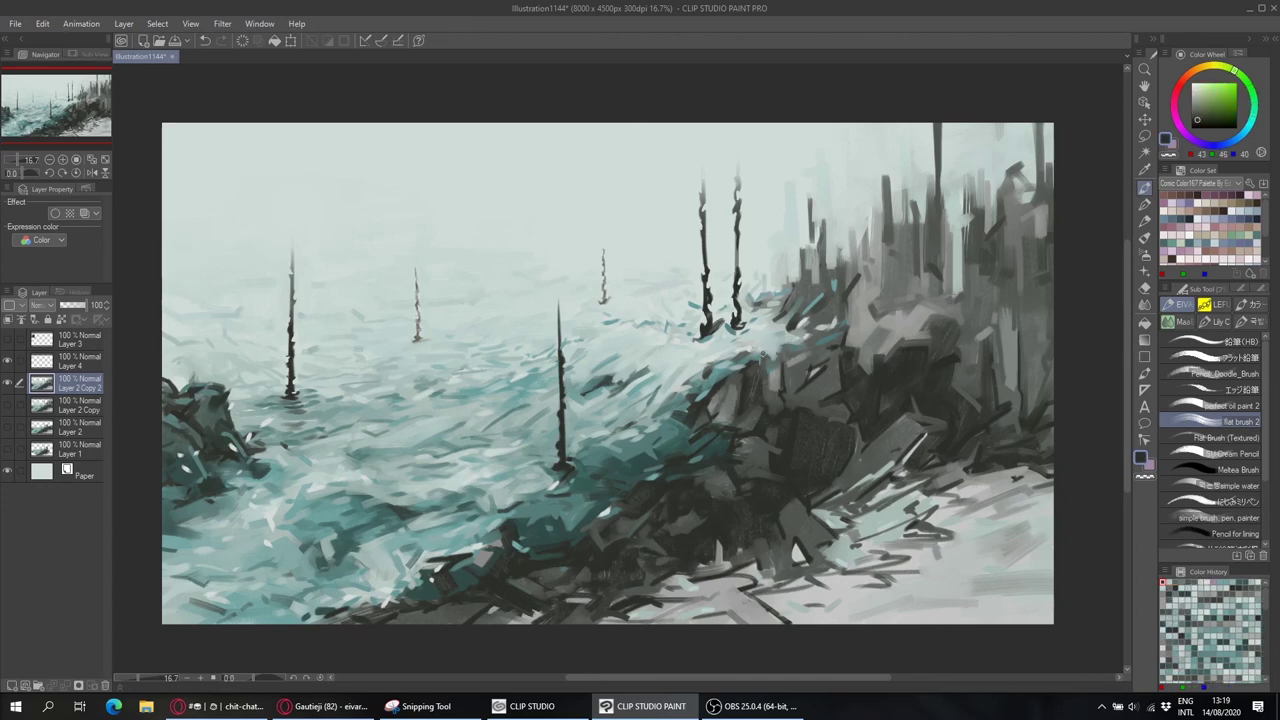
left_click(772, 366, "alt")
left_click(718, 322, "alt")
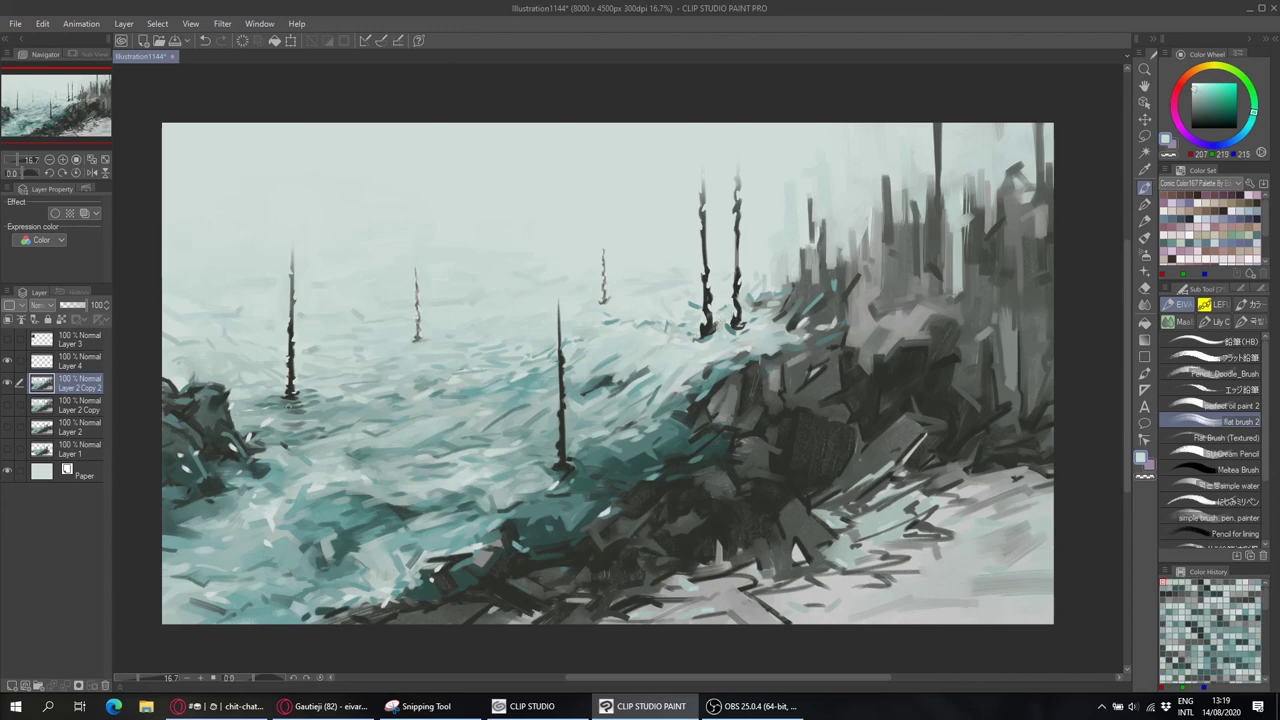
Refine the distant poles' edges and the surrounding water with sampled pale and teal strokes of flat brush 2.
left_click(307, 405, "alt")
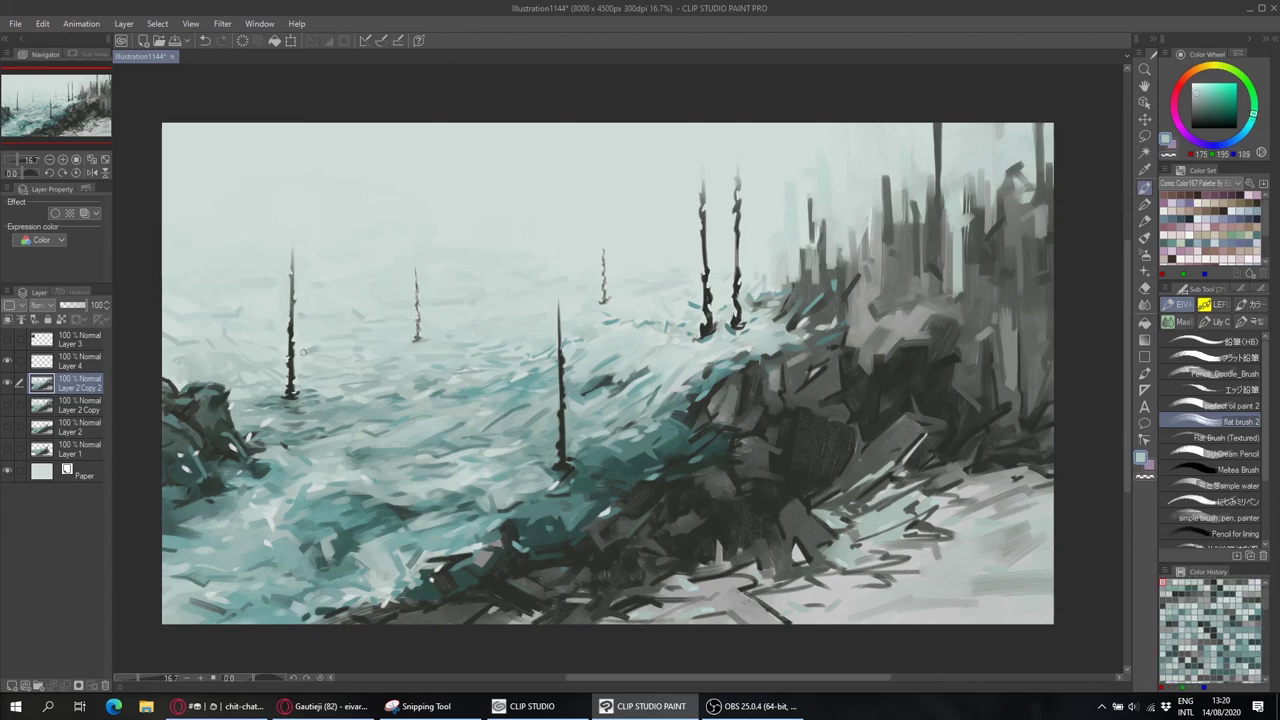
left_click(419, 302, "alt")
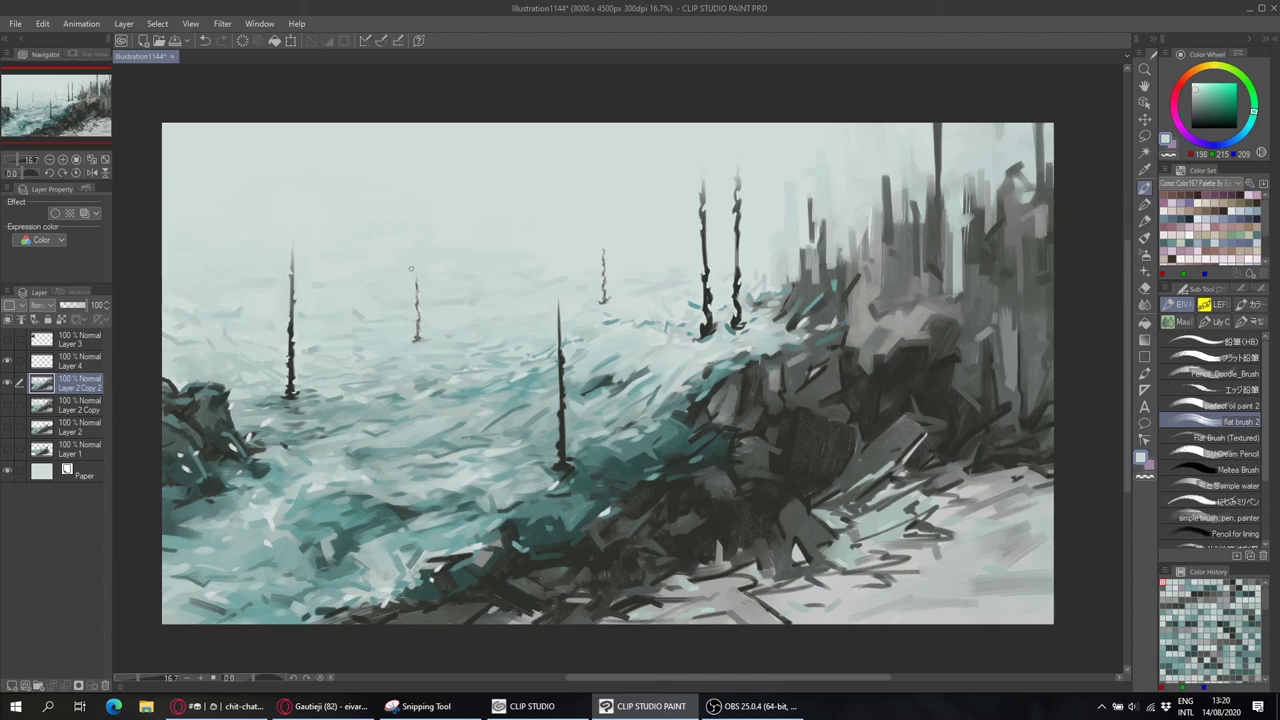
left_click(413, 341, "alt")
left_click(392, 505, "alt")
left_click(392, 505, "alt")
left_click(382, 460, "alt")
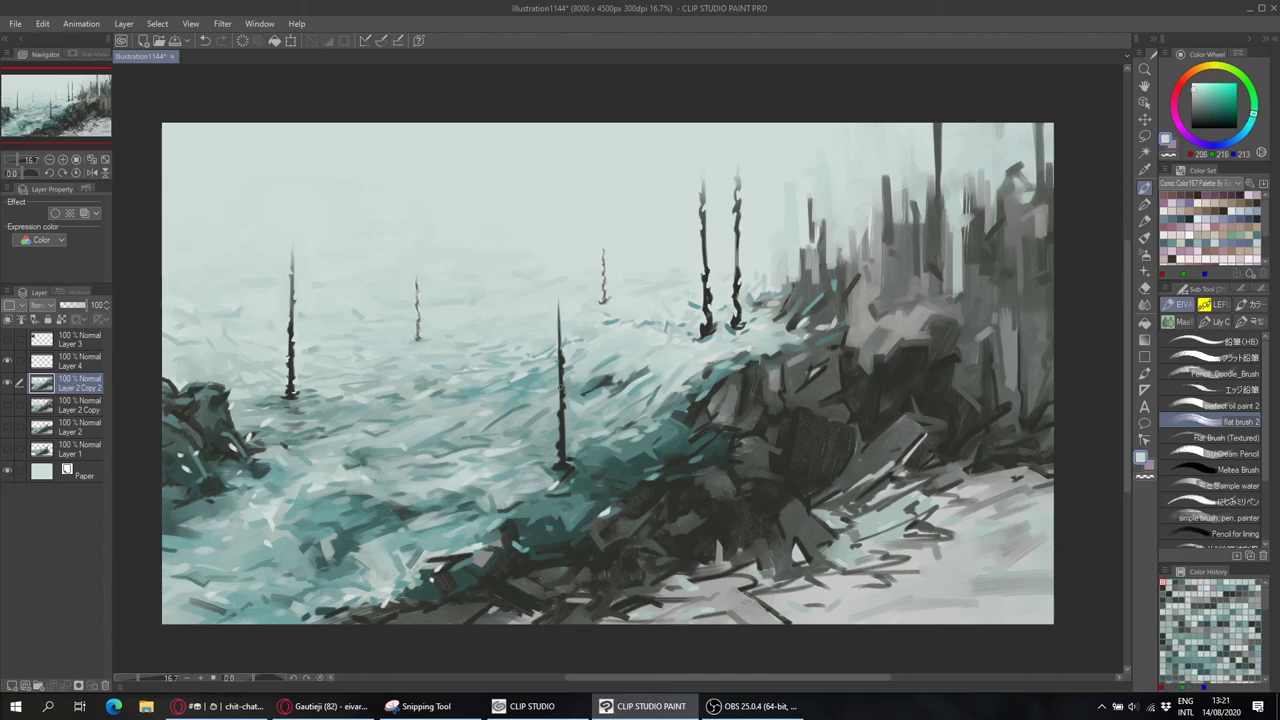
left_click(594, 372, "alt")
Reshape the small rock mass at the water's far edge with sampled dark tones, using flat brush 2.
left_click(228, 424, "alt")
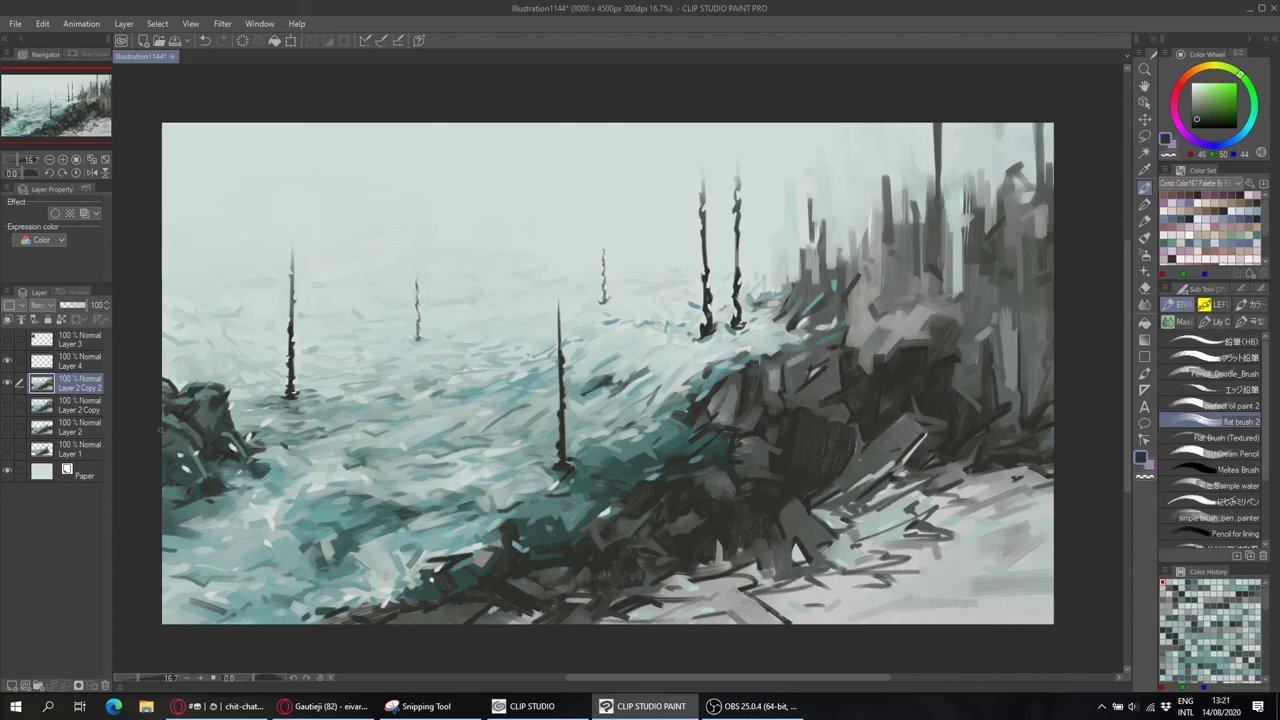
left_click(203, 382, "alt")
left_click(200, 383, "alt")
left_click(750, 361, "alt")
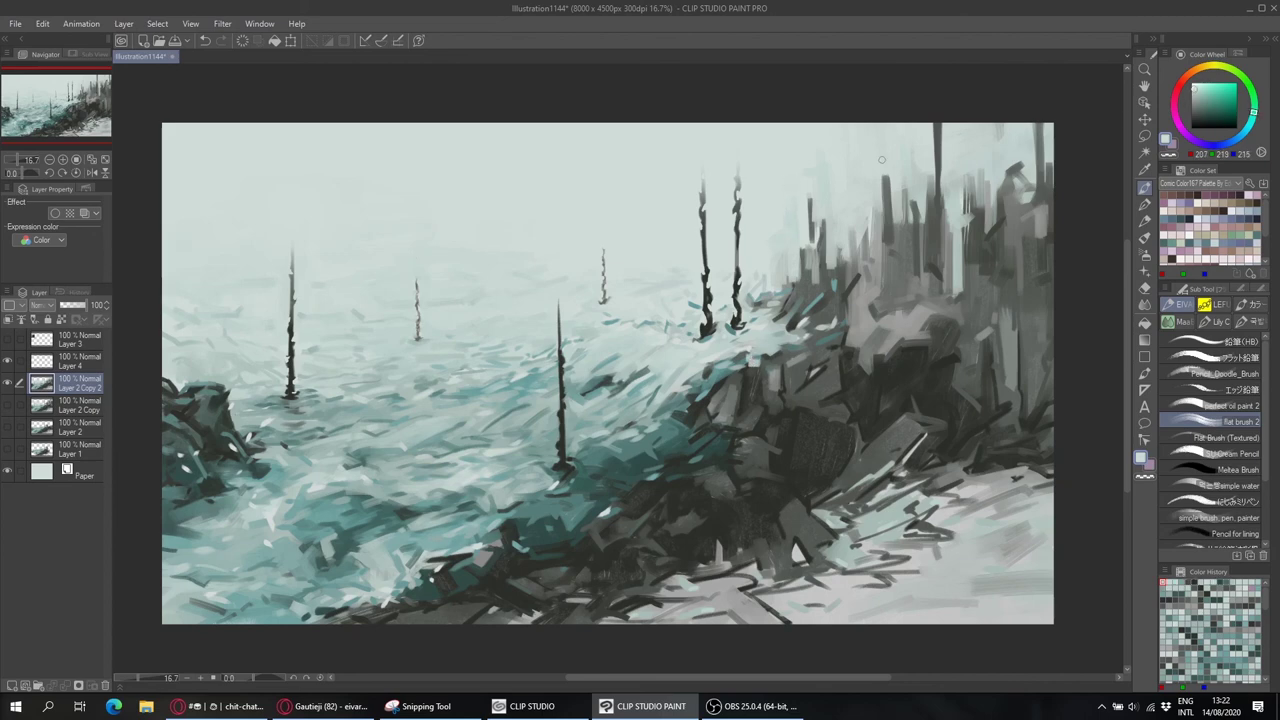
Give the tall thin trunk and the shorter trunk beside it jagged outlines with sampled pale and dark strokes.
left_click(990, 155, "alt")
mouse_move(935, 124)
left_mouse_down()
mouse_move(933, 192)
mouse_move(944, 174)
left_mouse_up()
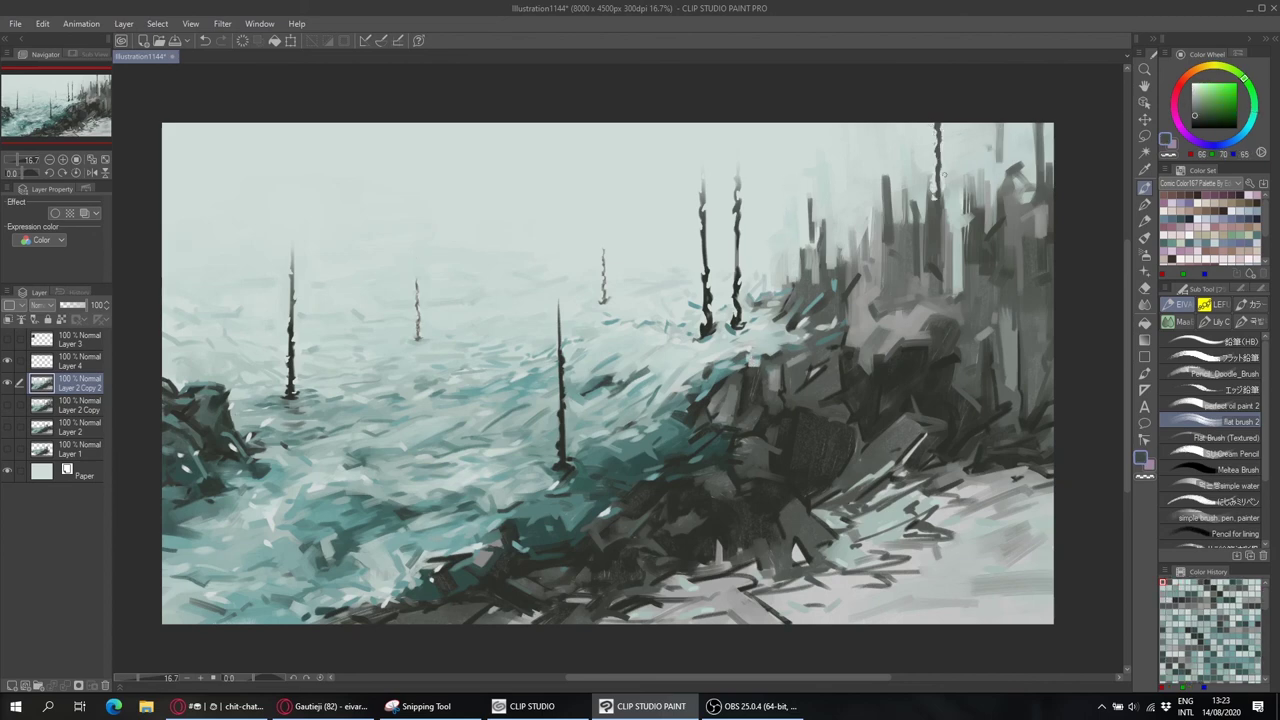
key("p")
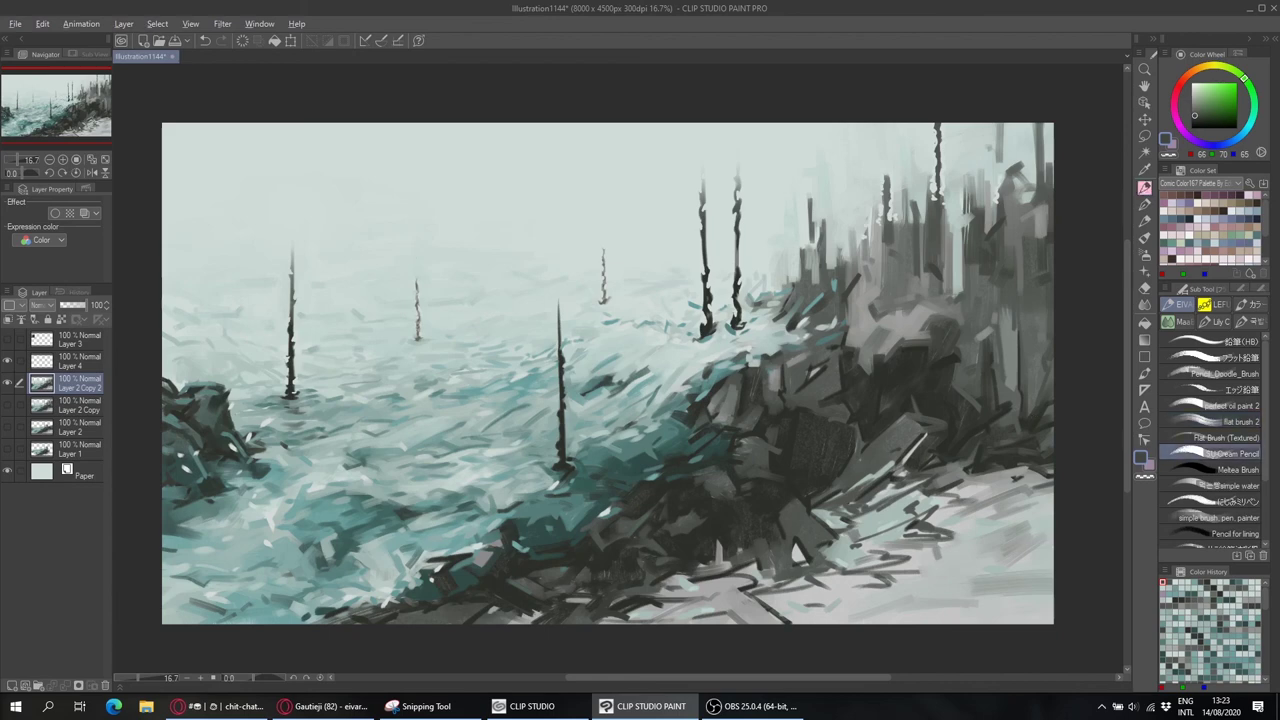
left_click(773, 348, "alt")
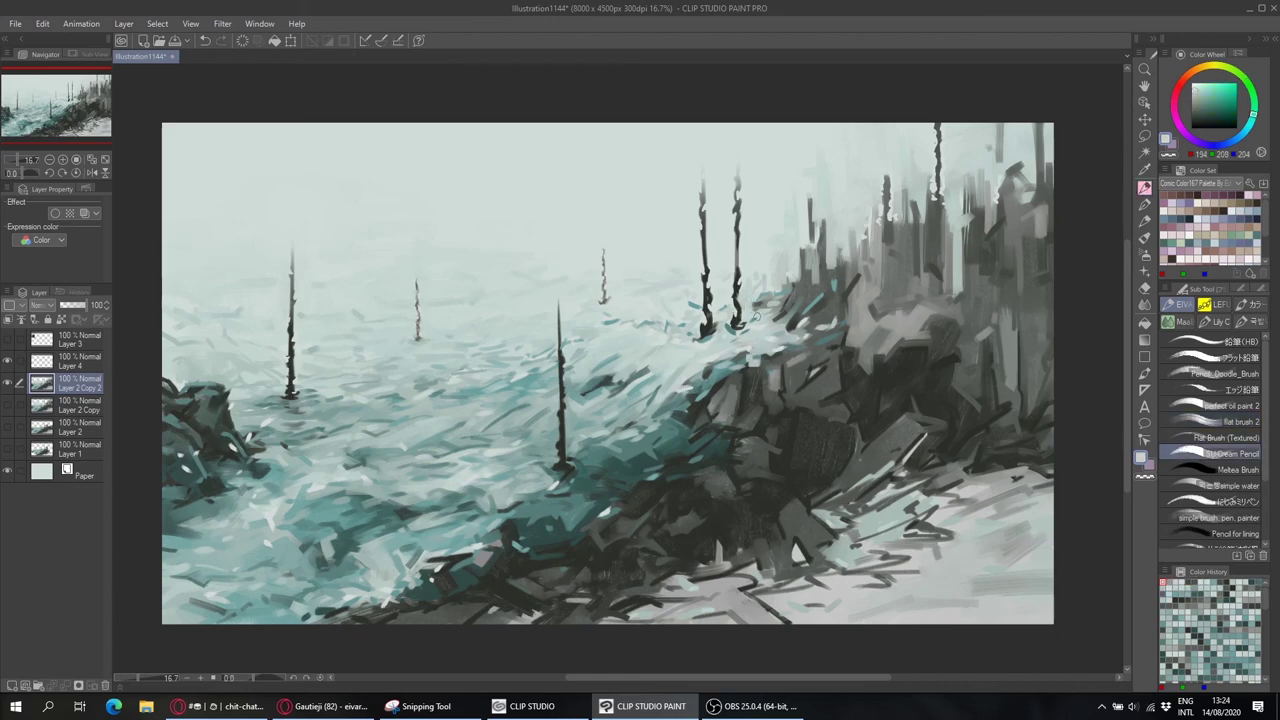
Work sampled pale teal tones into the distant water near the slim poles, using Flat Brush (Textured).
left_click(757, 317, "alt")
key("comma")
left_click(420, 338, "alt")
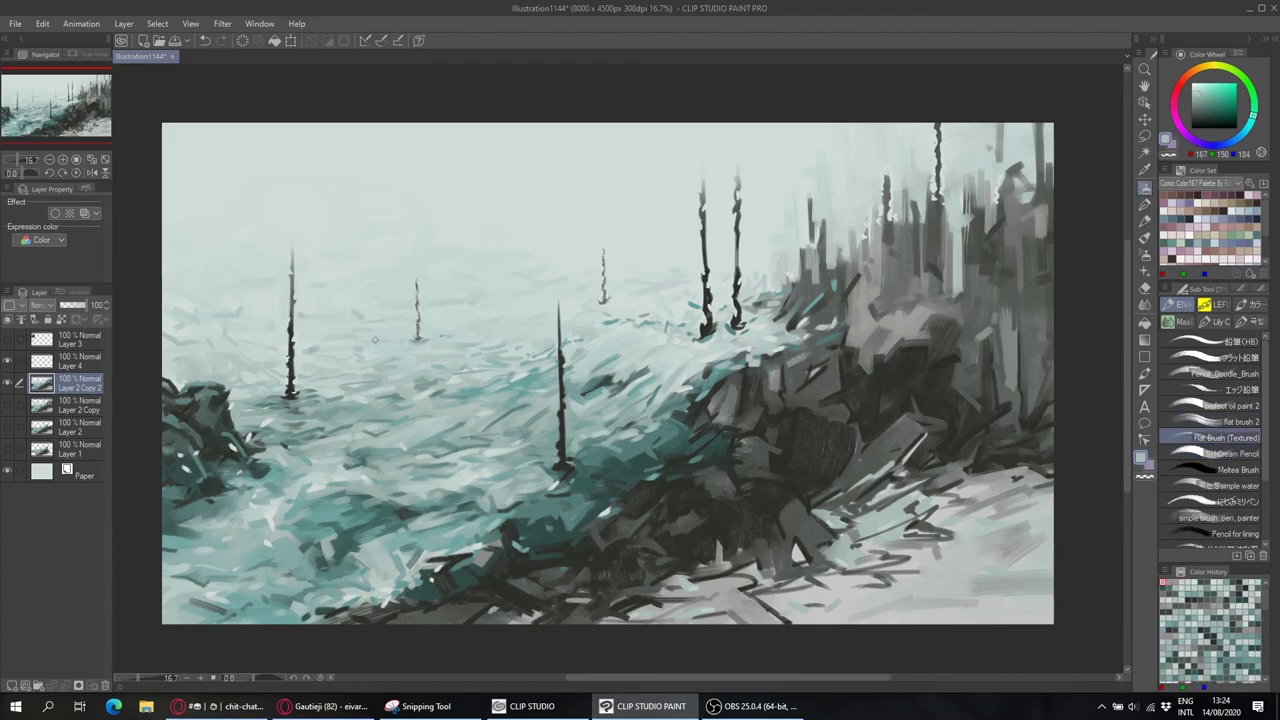